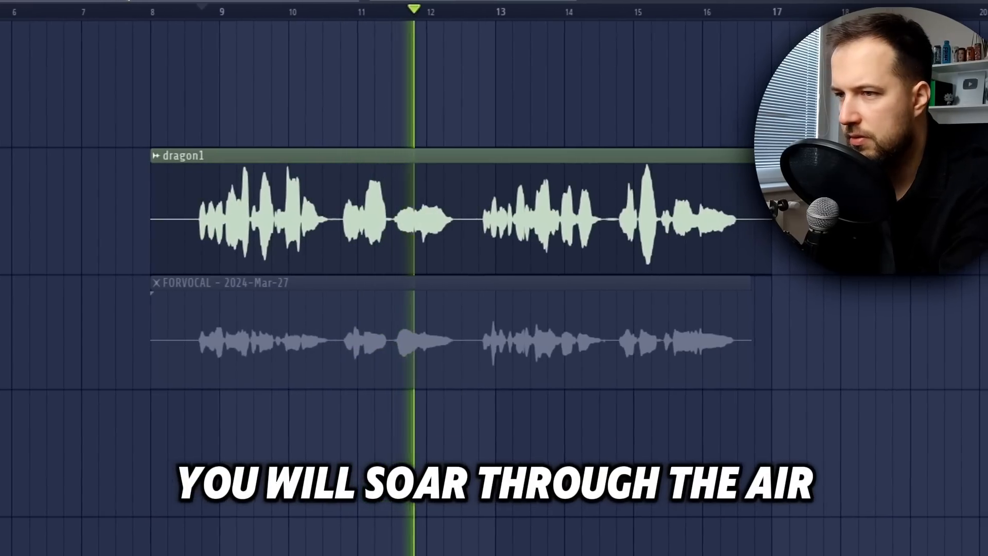
key(space)
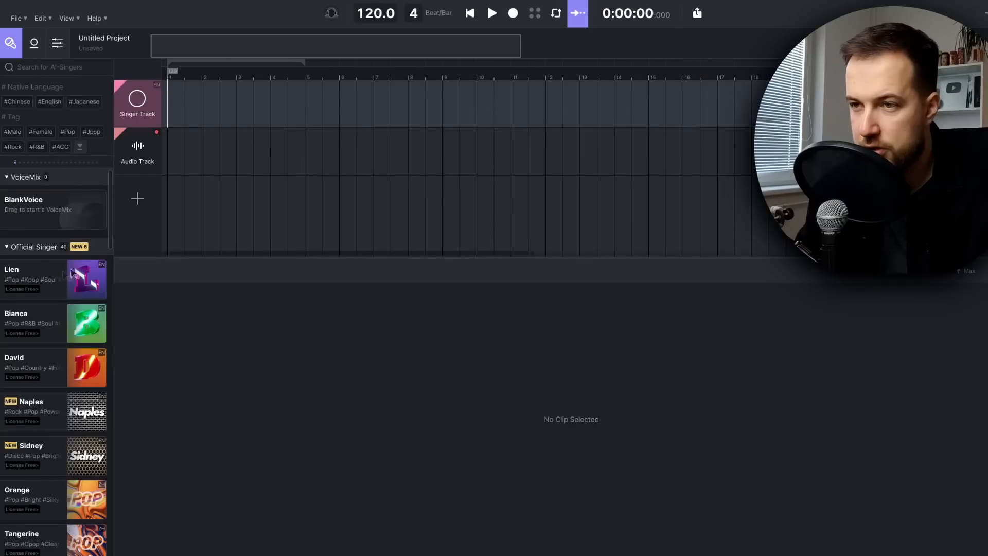
Create a four-bar clip at the start of the Singer Track and add a first note on A4
double_click(173, 104)
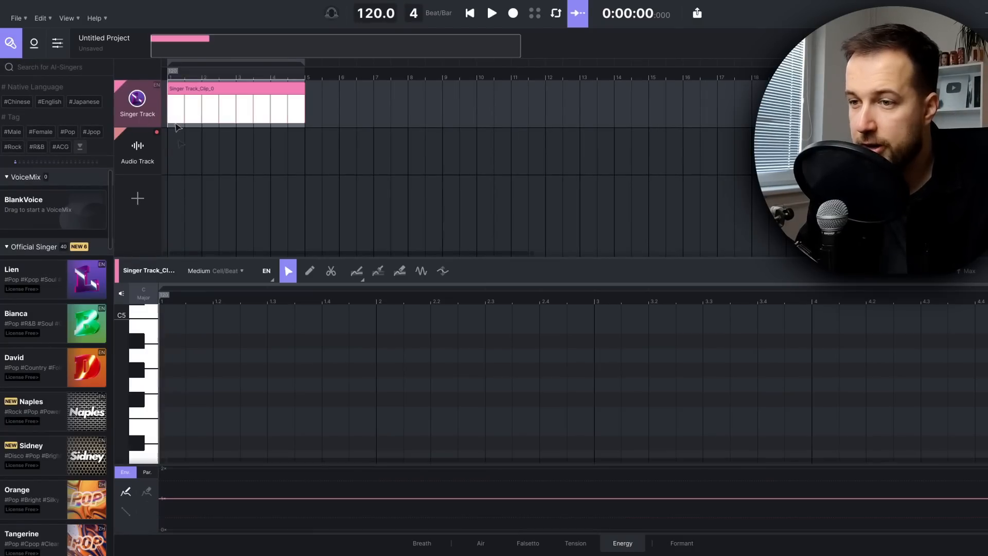
scroll(178, 376, up, 1)
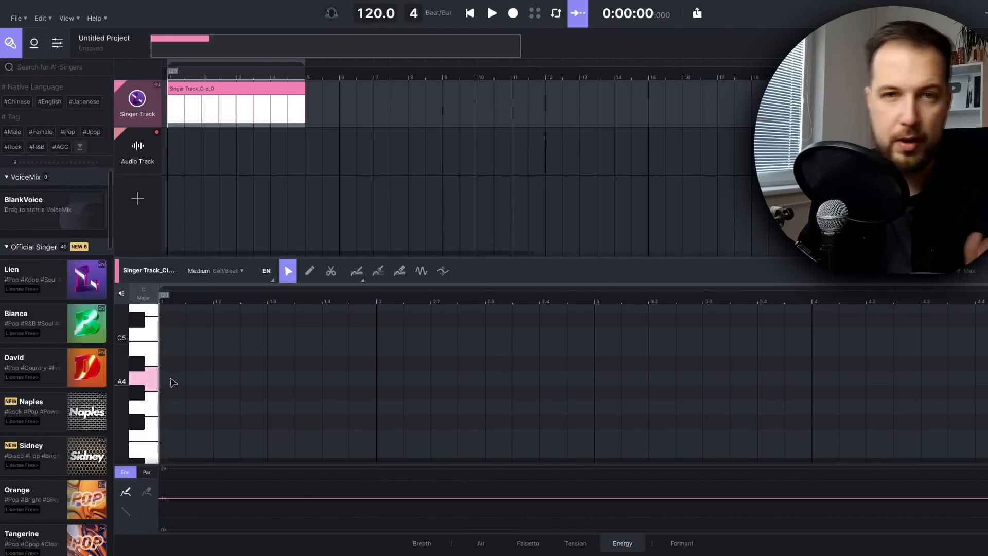
double_click(173, 382)
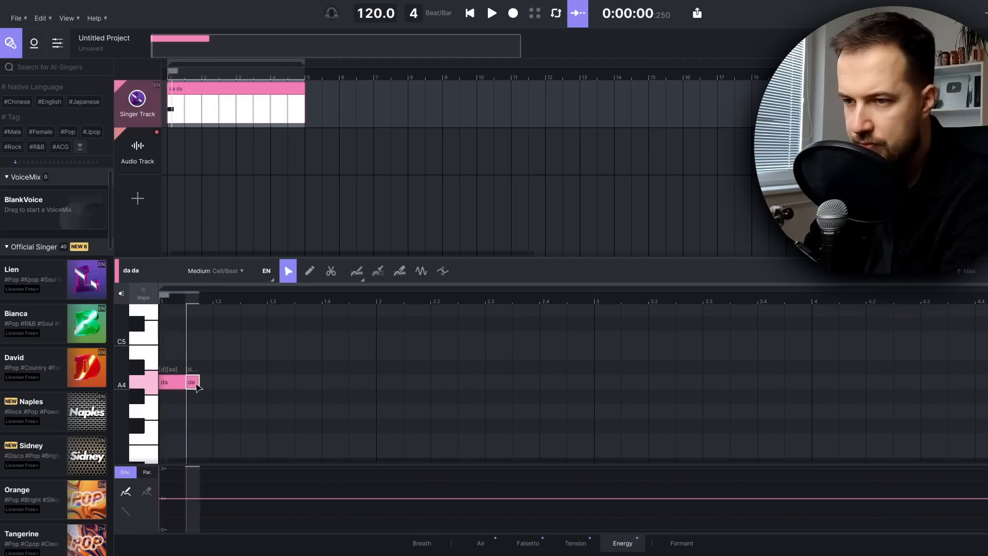
Draw the remaining notes across the first two bars, rising from A4 to C5 and descending to E4, and play the nine-note melody
drag(196, 383, 207, 382)
drag(219, 354, 234, 354)
drag(245, 339, 289, 339)
drag(298, 339, 376, 353)
double_click(352, 352)
drag(511, 389, 502, 389)
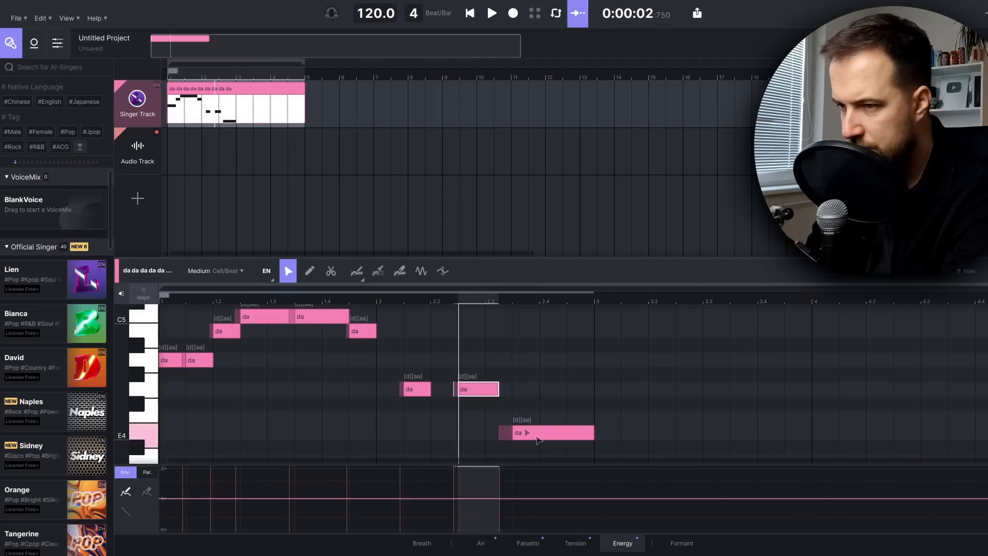
drag(539, 440, 527, 437)
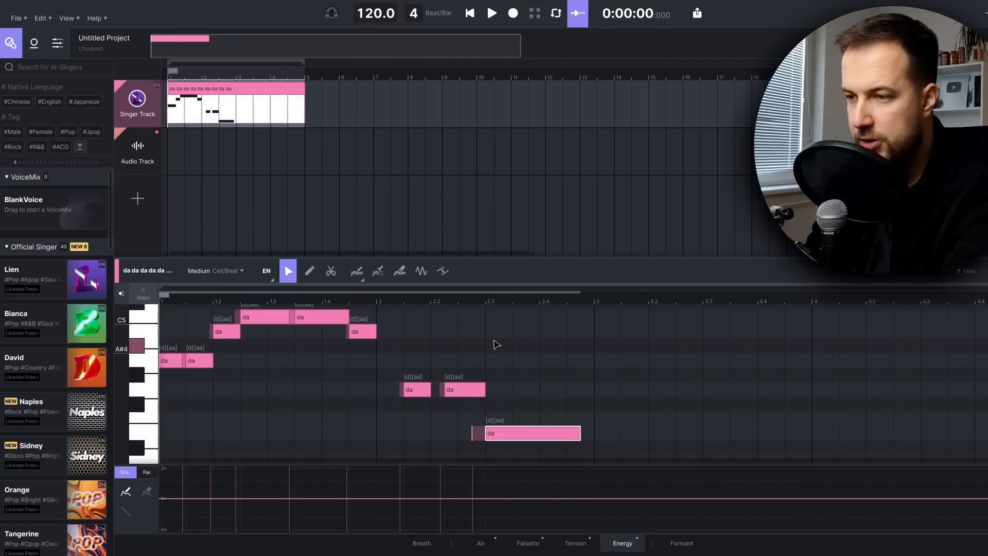
key(space)
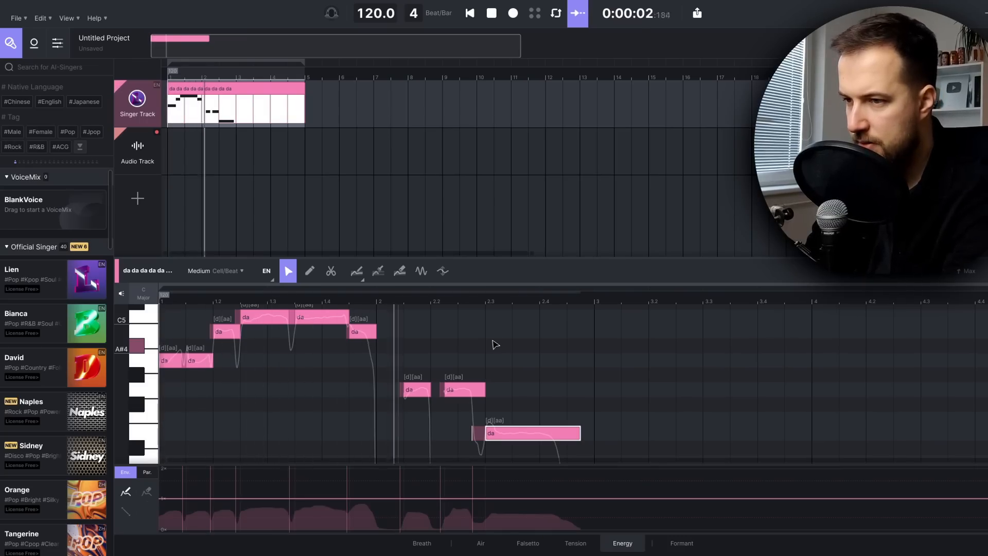
key(space)
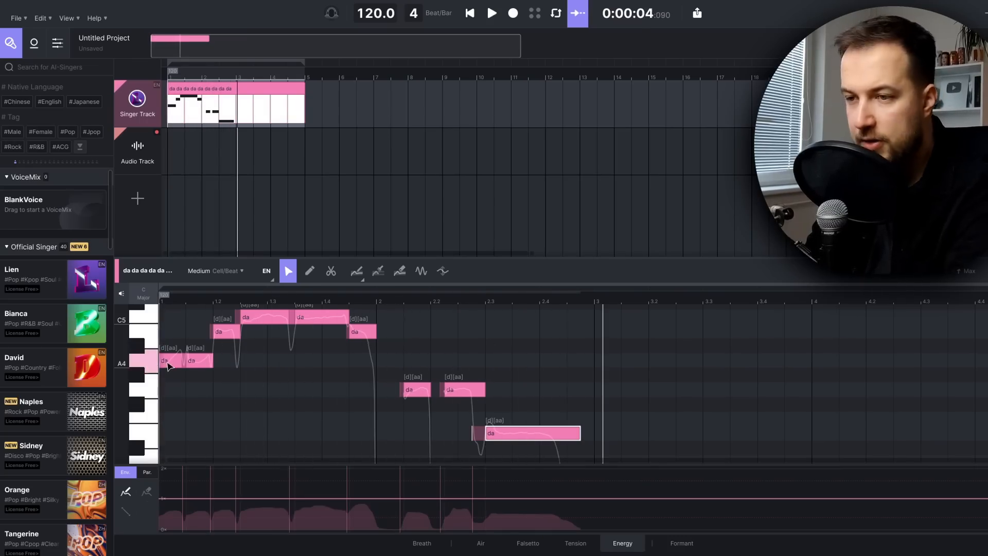
Enter the lyrics "so wake me up" from the first note and "when its all over" from the fifth note
double_click(168, 362)
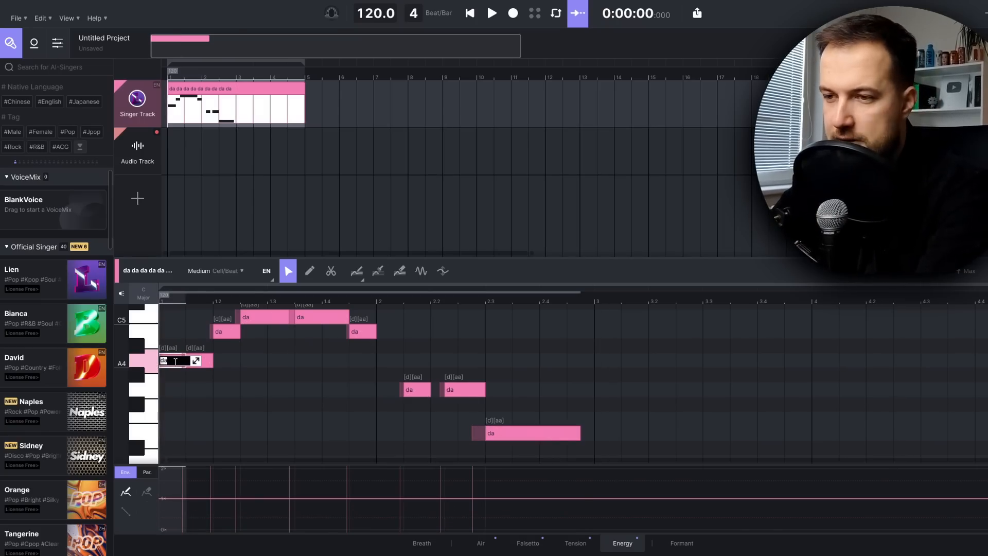
text(so)
text( wake me up)
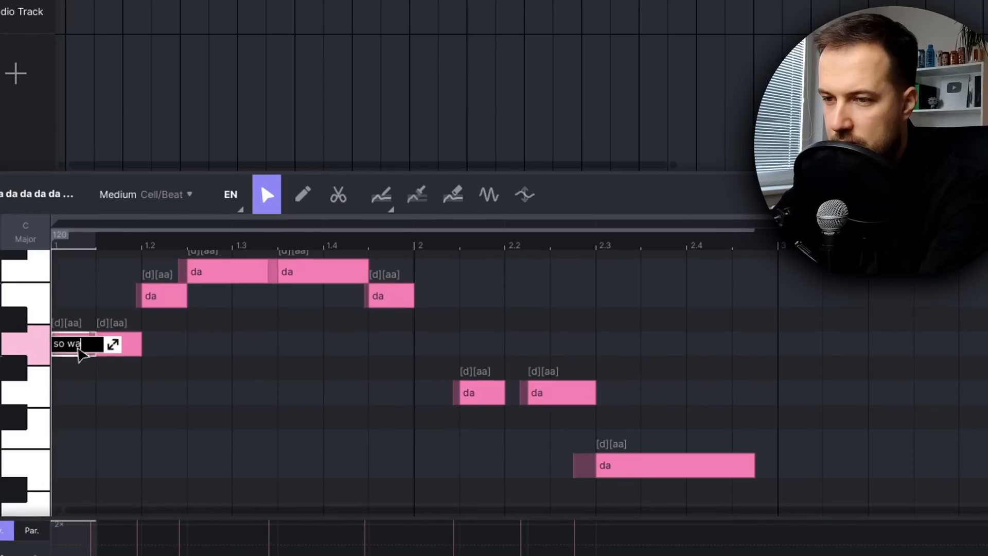
key(Return)
double_click(308, 278)
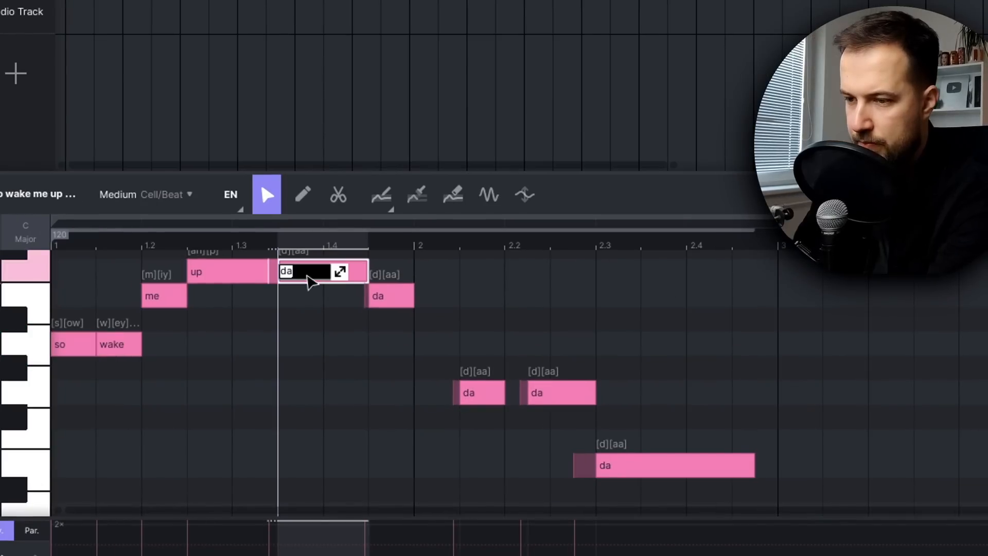
text(when its all over)
key(Return)
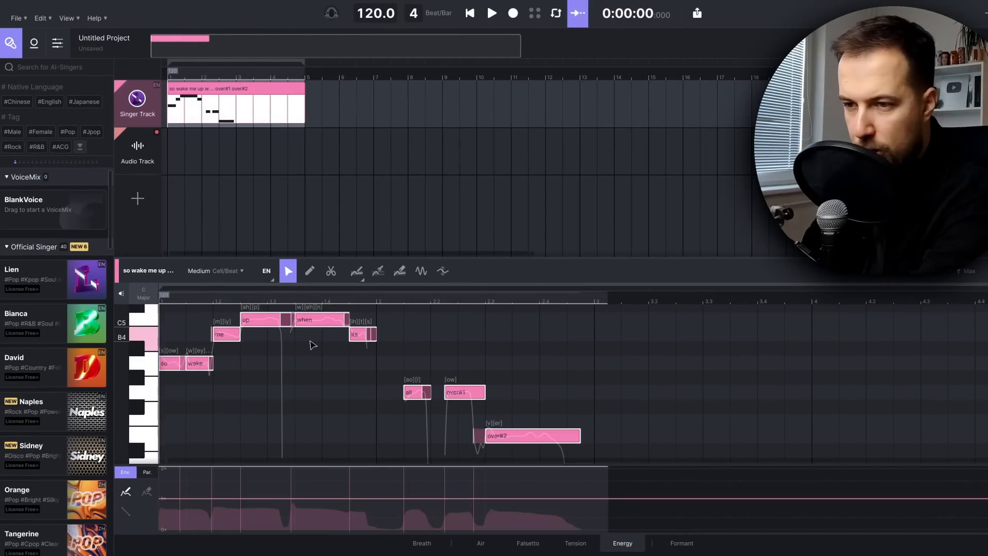
Play back the melody with the entered lyrics and deselect the notes
key(space)
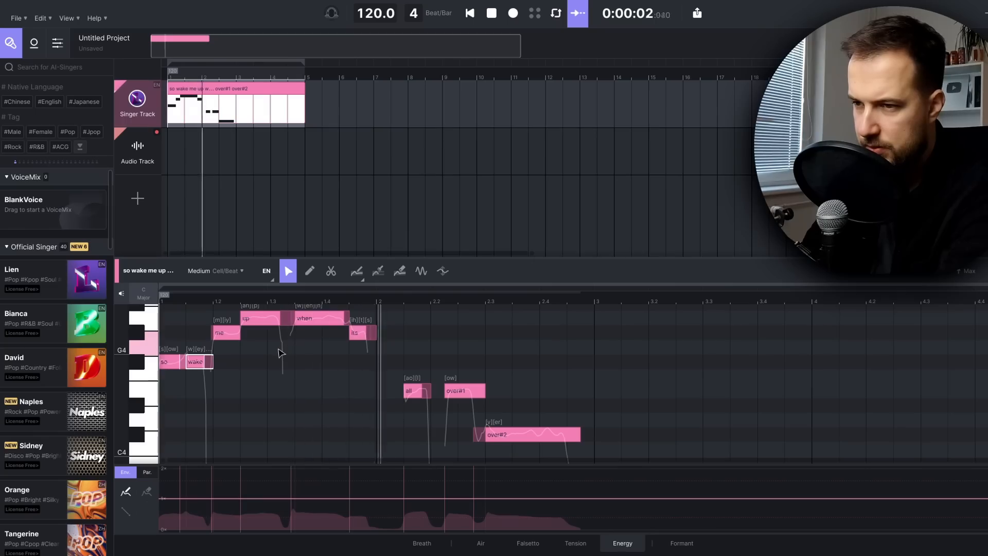
key(space)
click(342, 360)
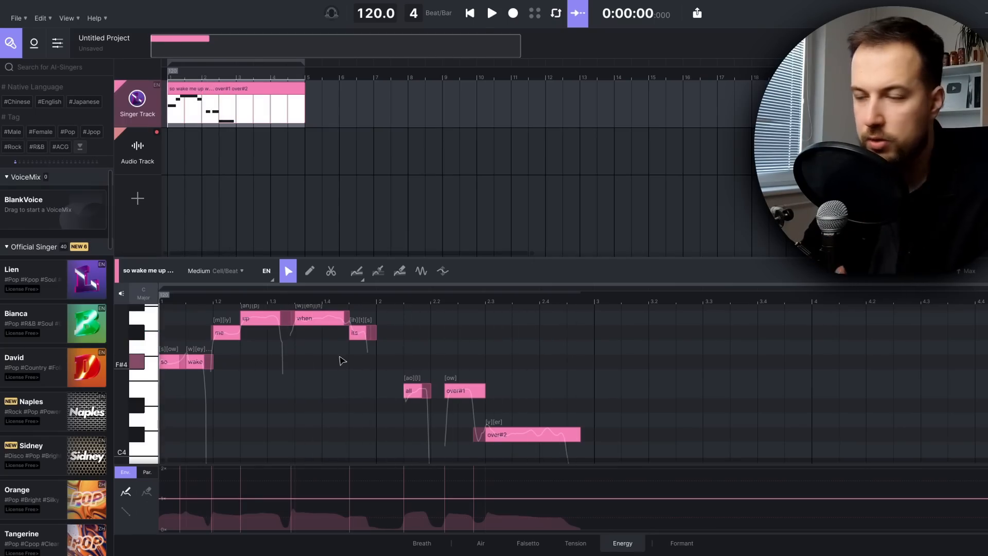
Add a breath in the gap before the word "all" and review the Air, Falsetto, Tension and Energy parameters
click(422, 543)
click(397, 500)
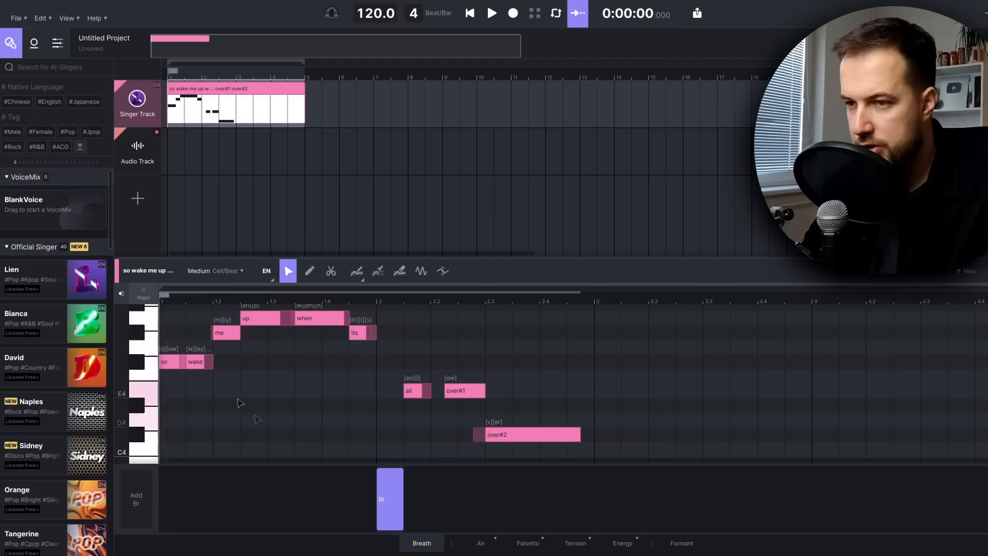
click(480, 543)
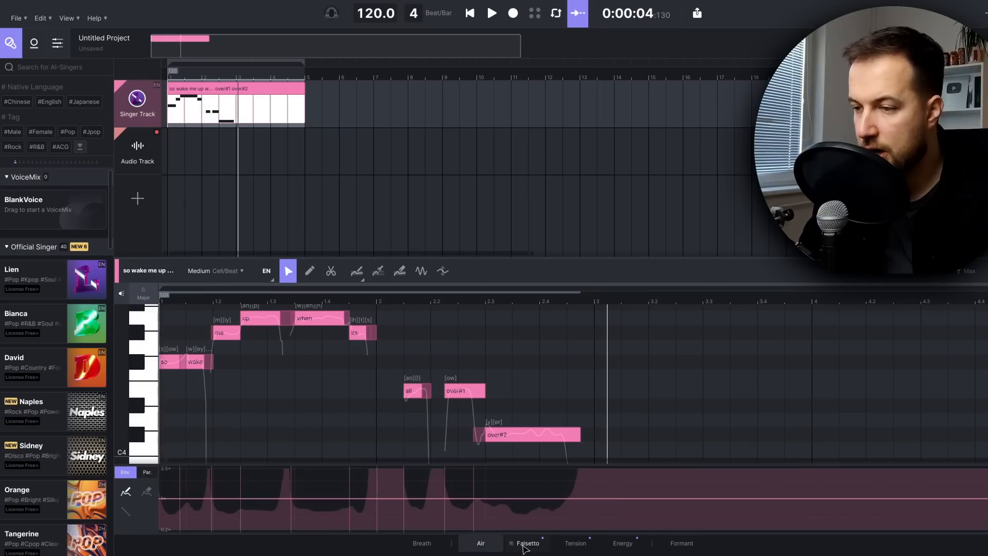
click(530, 550)
click(579, 549)
click(622, 548)
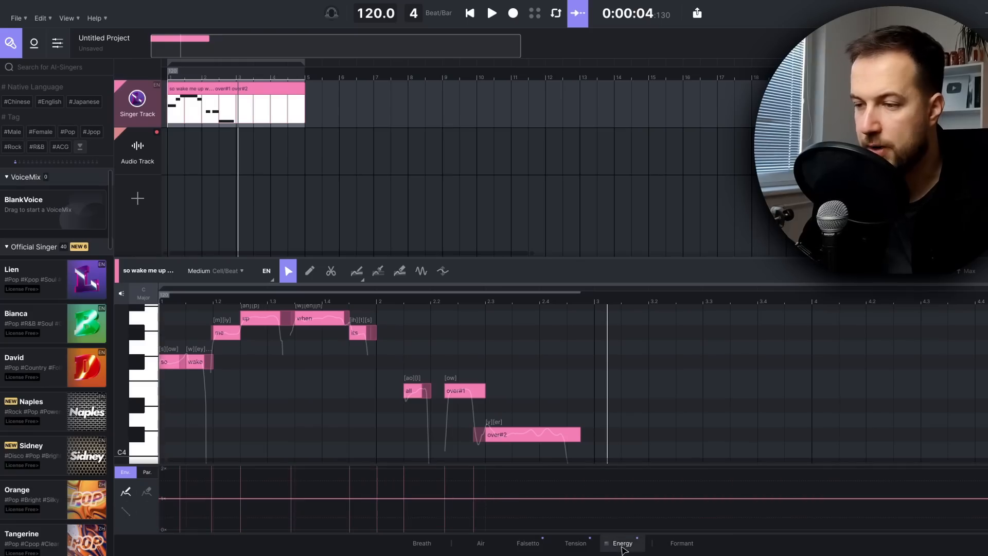
Assign the Sidney voice to the Singer Track and play the phrase
mouse_move(52, 453)
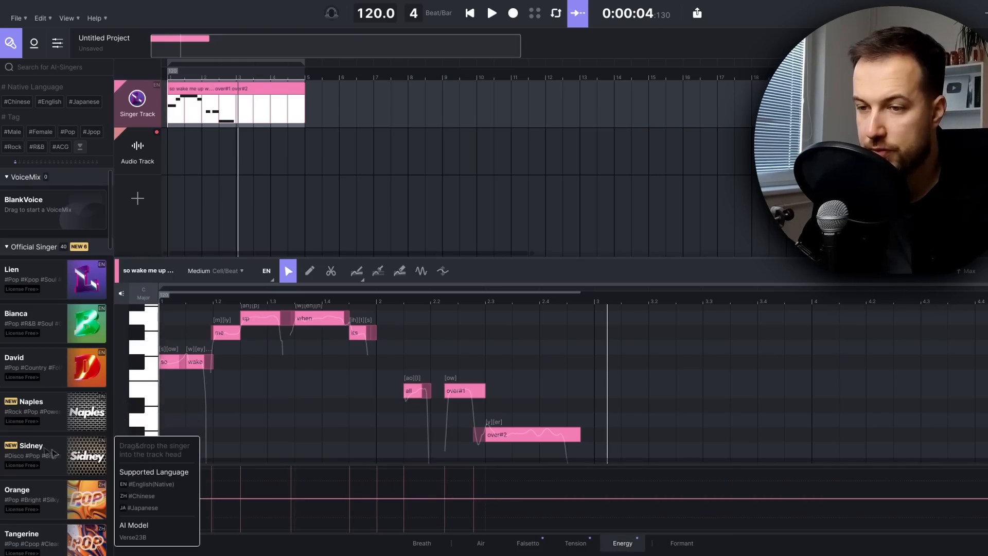
drag(34, 453, 134, 114)
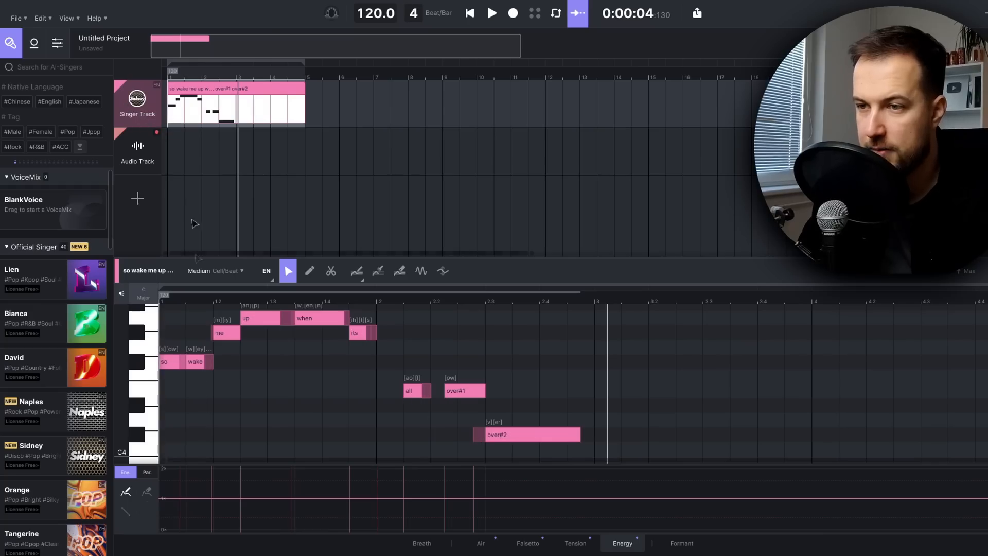
key(space)
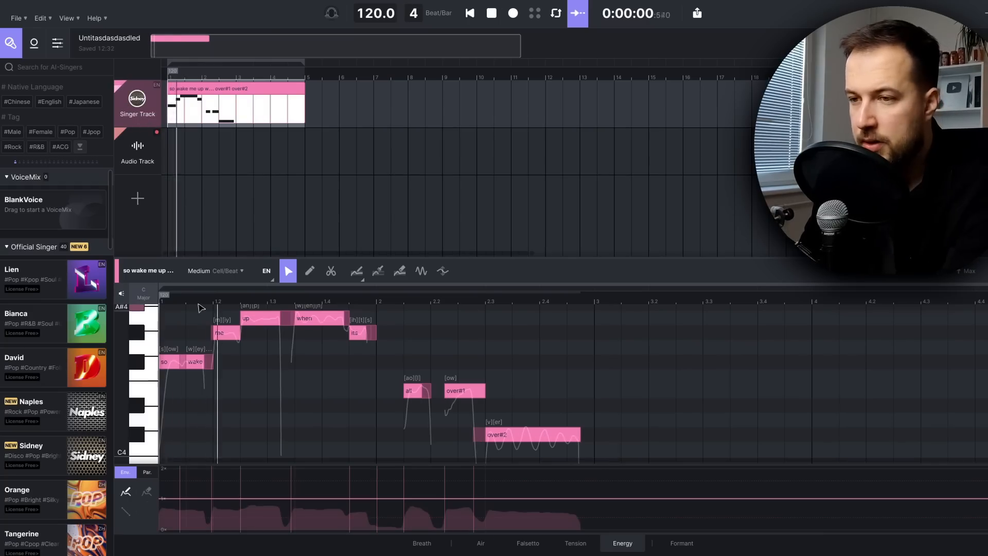
scroll(398, 370, up, 1)
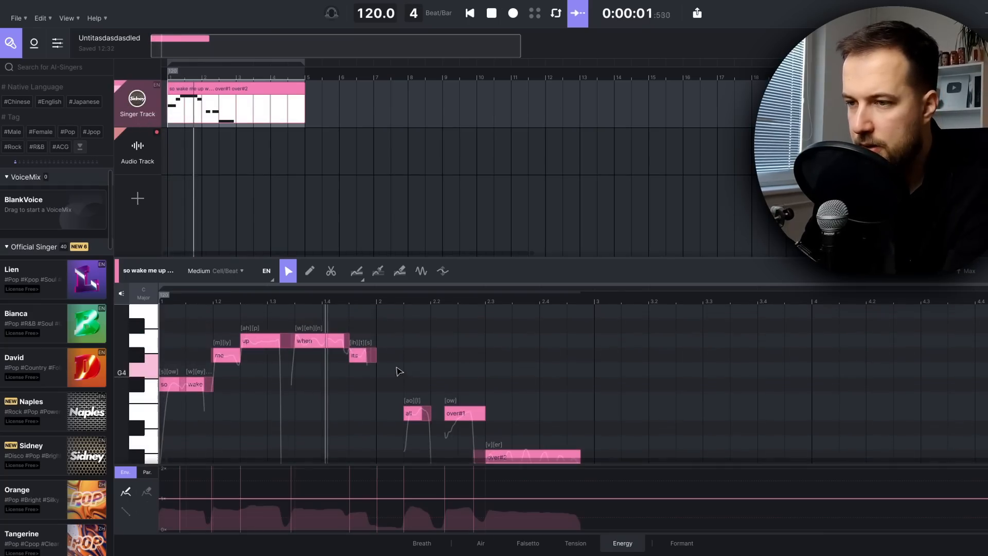
scroll(415, 357, down, 1)
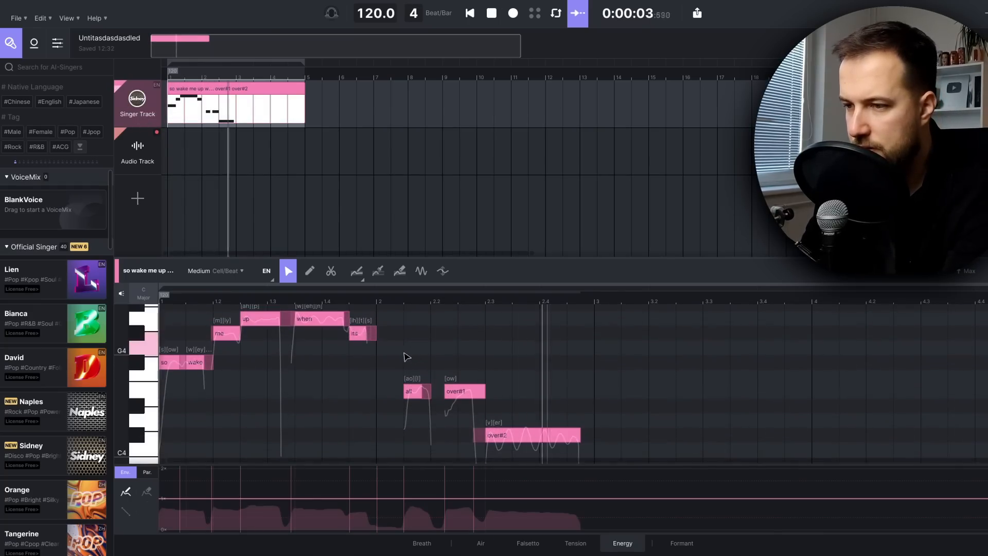
Assign the David voice to the Singer Track, transpose all notes of the phrase down, and listen to it
click(44, 375)
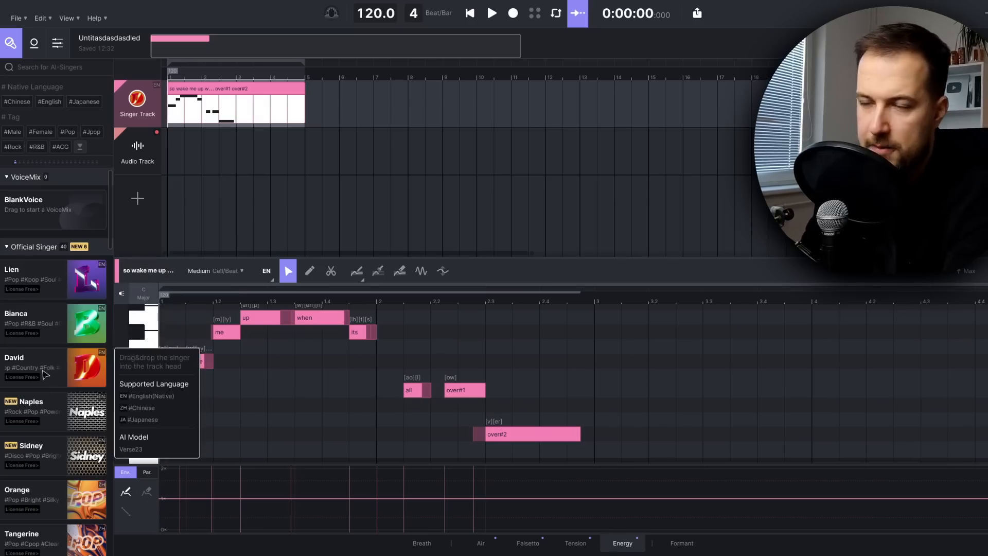
scroll(384, 364, up, 2)
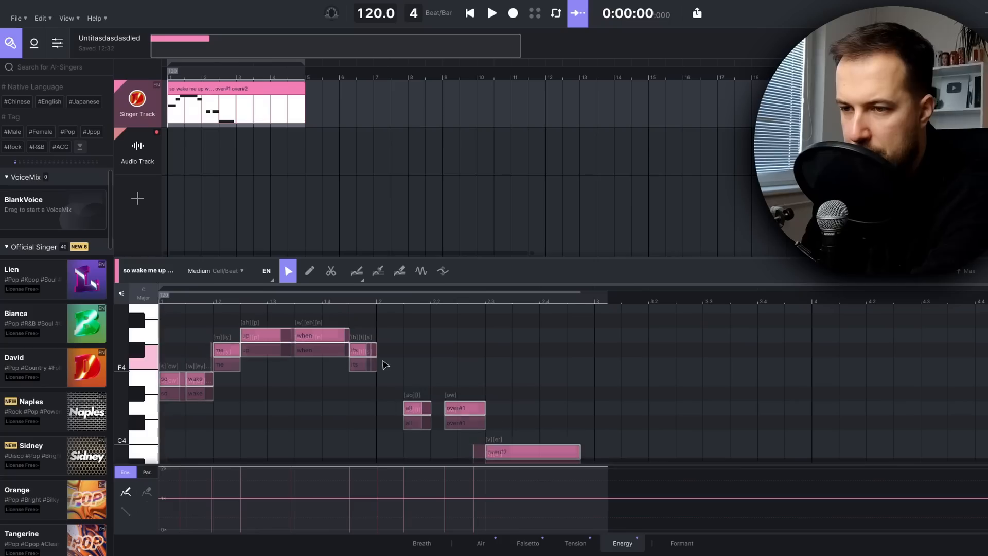
key(space)
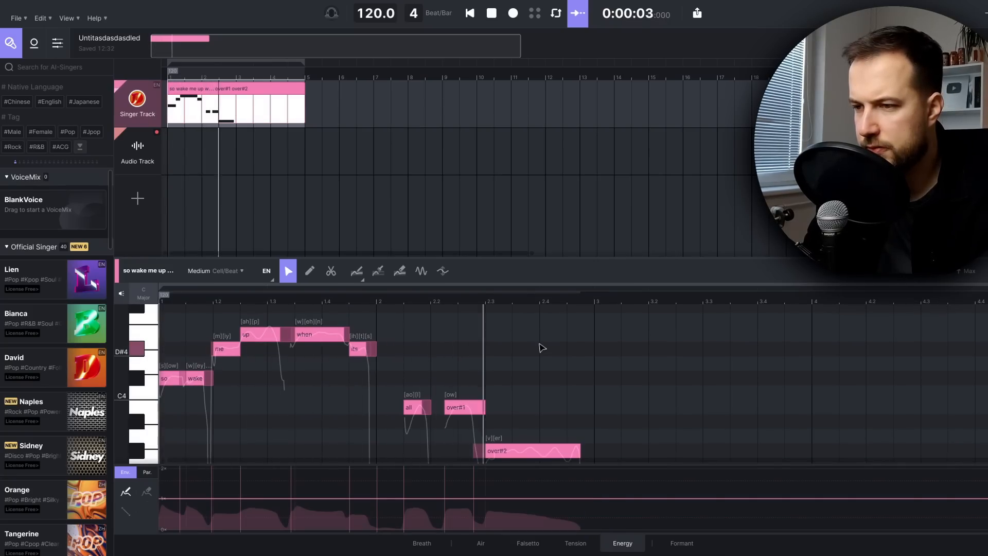
key(space)
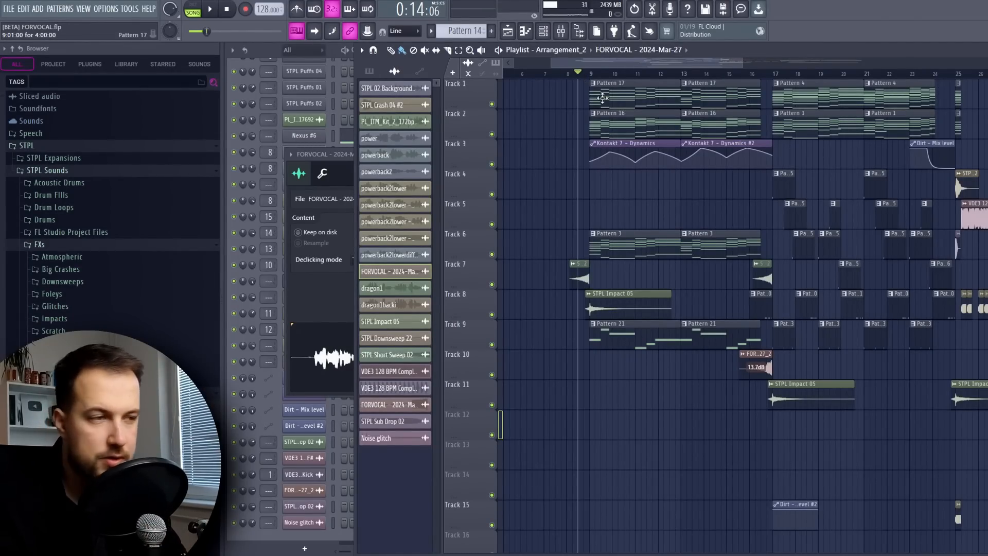
Switch to FL Studio and play the arrangement as well as the soloed FORVOCAL - 2024-Mar-27 vocal on Track 12
key(space)
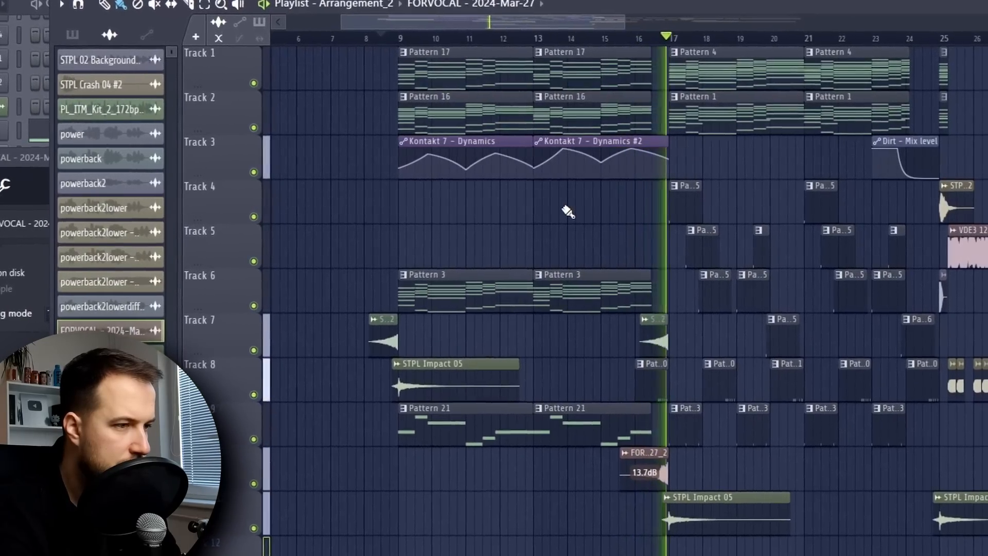
key(space)
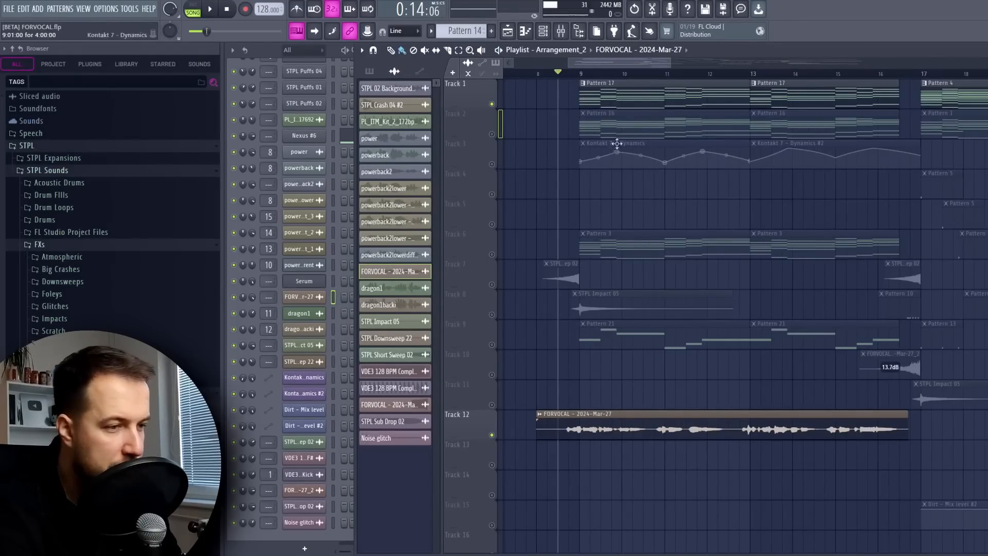
scroll(617, 143, down, 1)
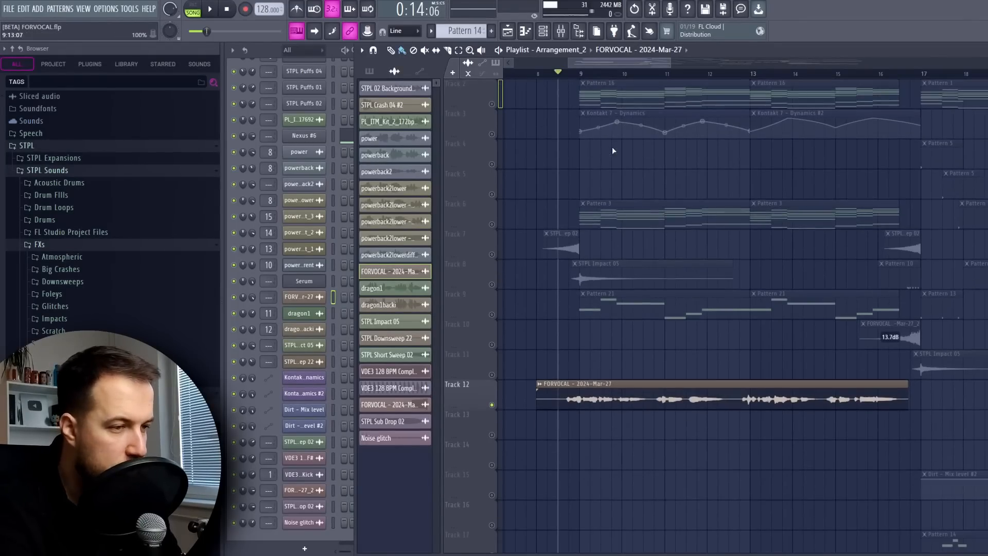
key(space)
scroll(719, 233, up, 1)
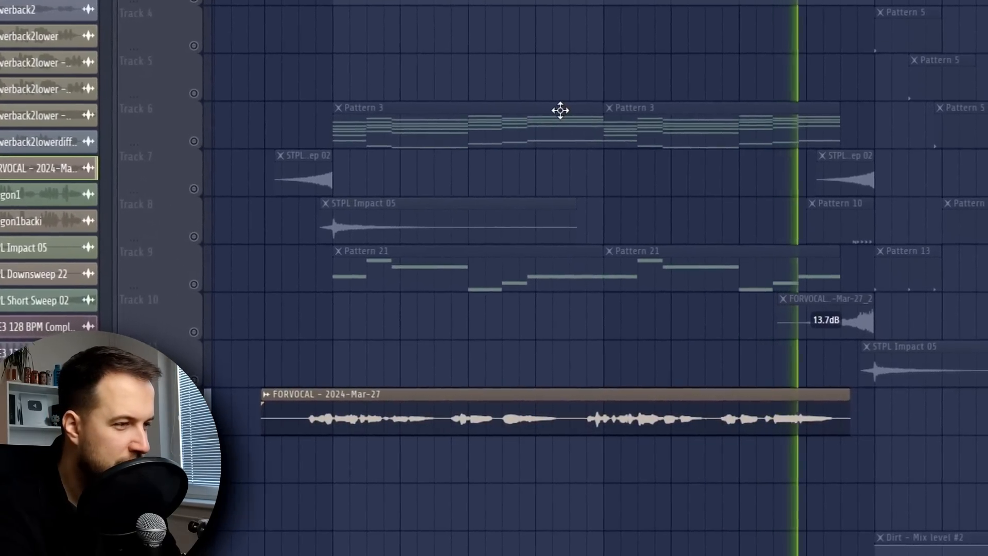
key(space)
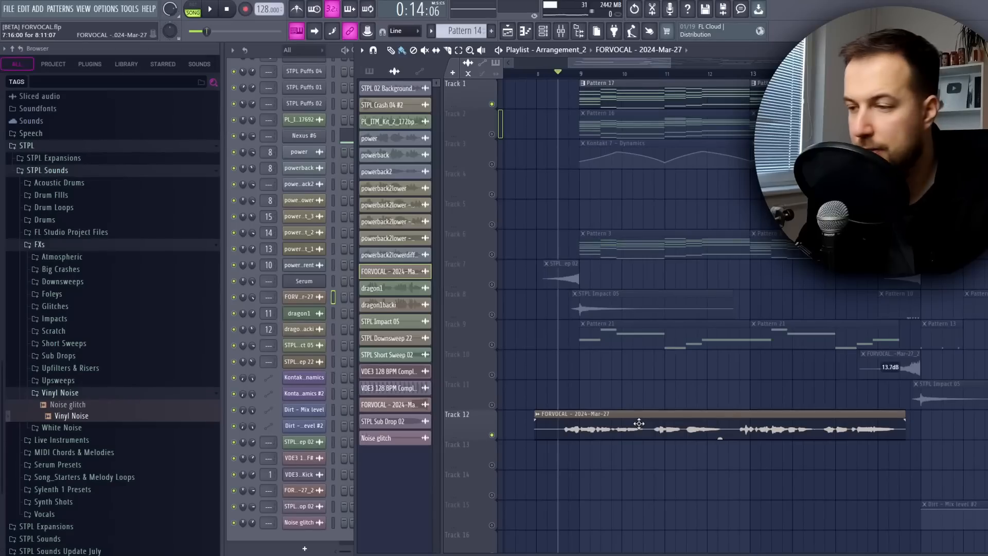
Bring the FORVOCAL - 2024-Mar-27 recording into ACE Studio's Singer Track and convert it as an English acapella into a MIDI clip with lyrics
double_click(637, 422)
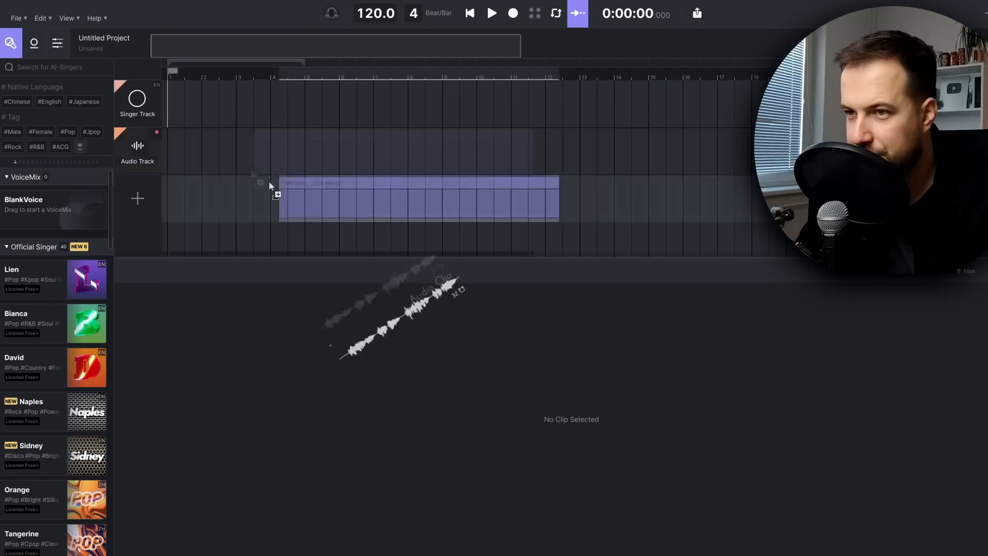
drag(268, 180, 196, 109)
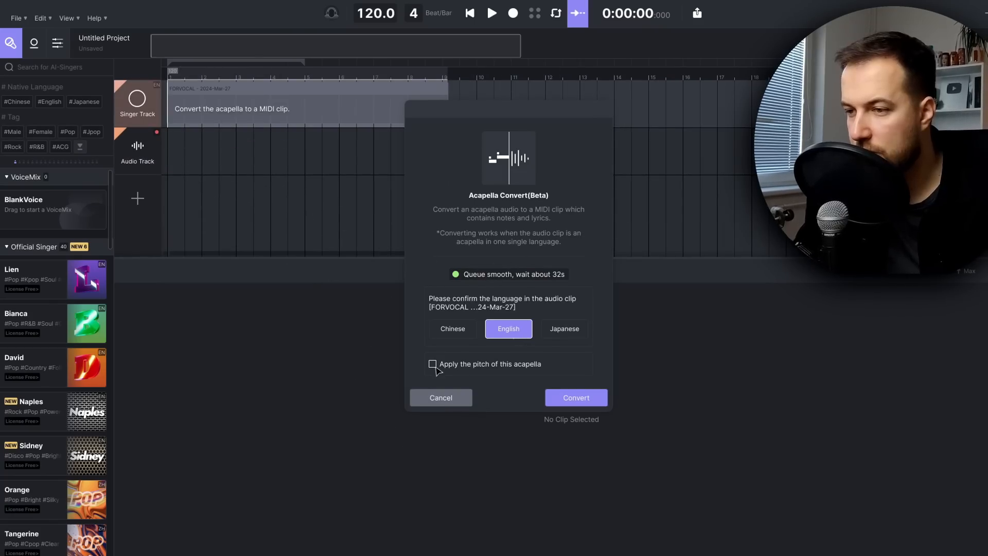
click(577, 398)
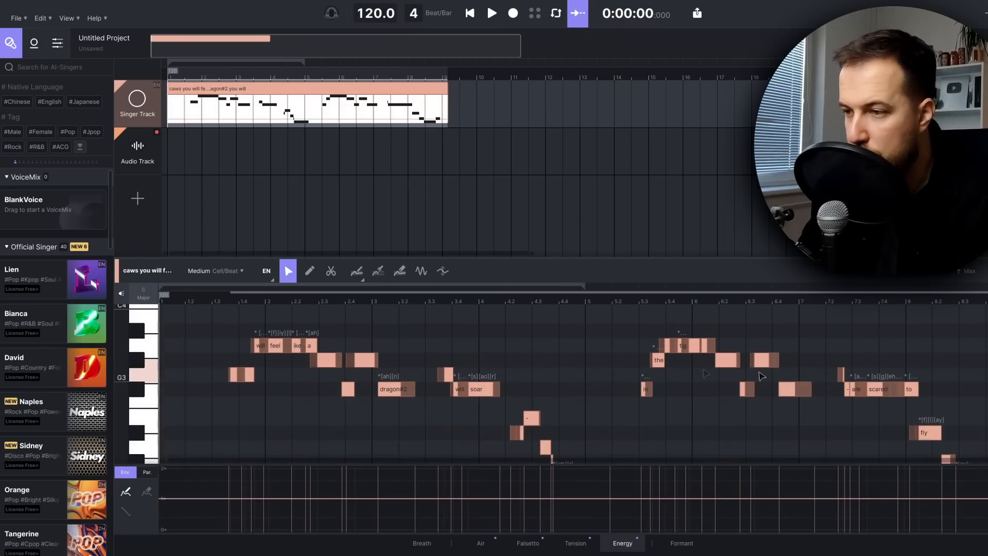
scroll(260, 346, up, 5)
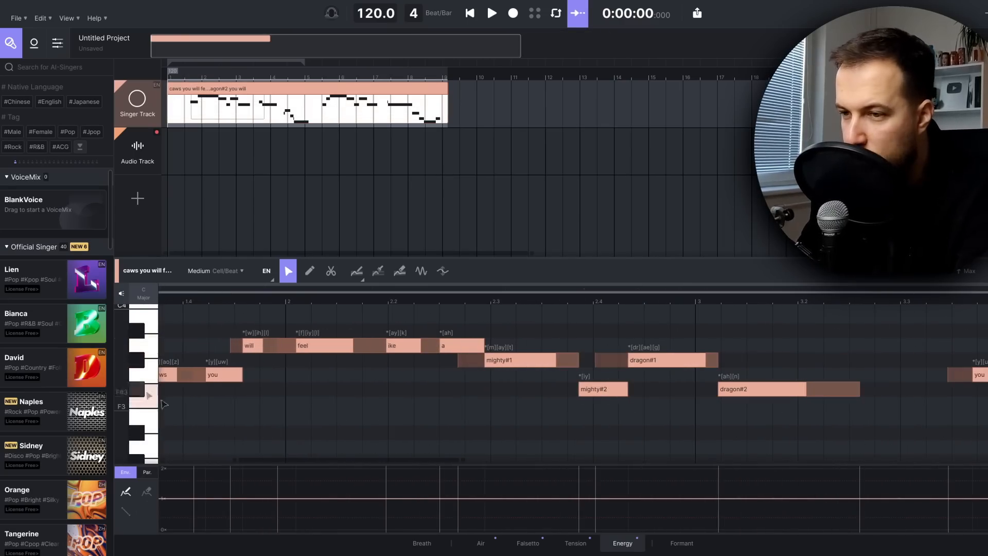
Assign the Bianca voice to the Singer Track and play the converted vocal clip through the piano roll
scroll(400, 349, down, 5)
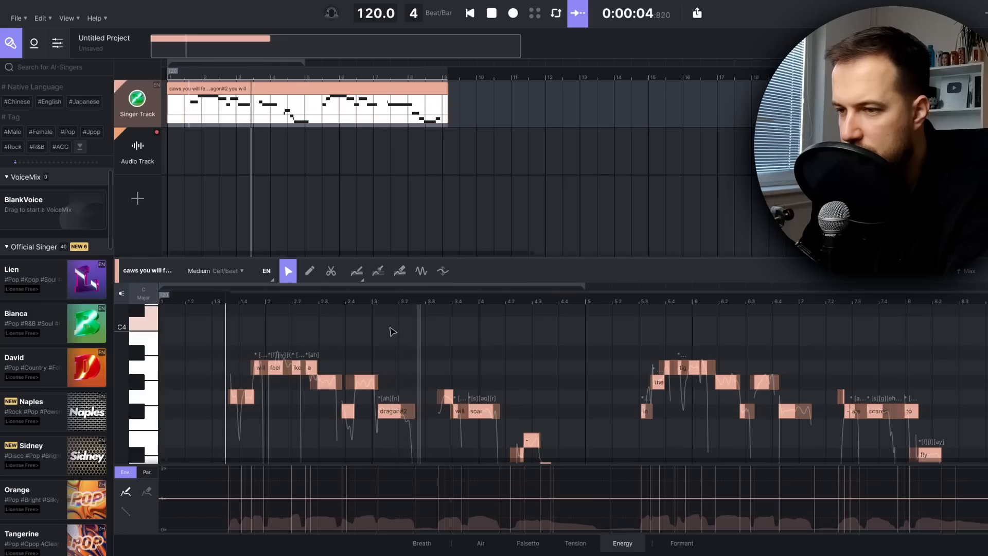
scroll(393, 332, down, 3)
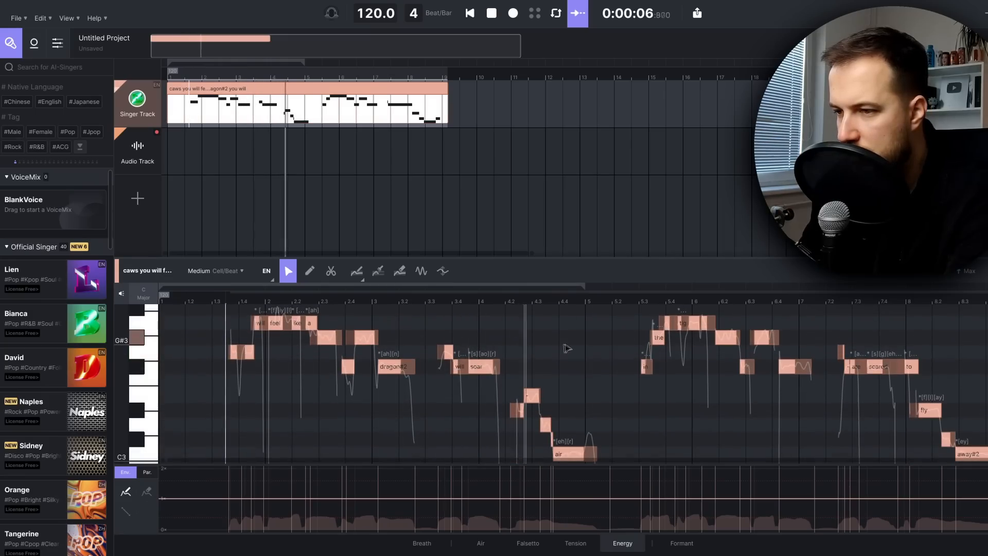
scroll(625, 350, up, 2)
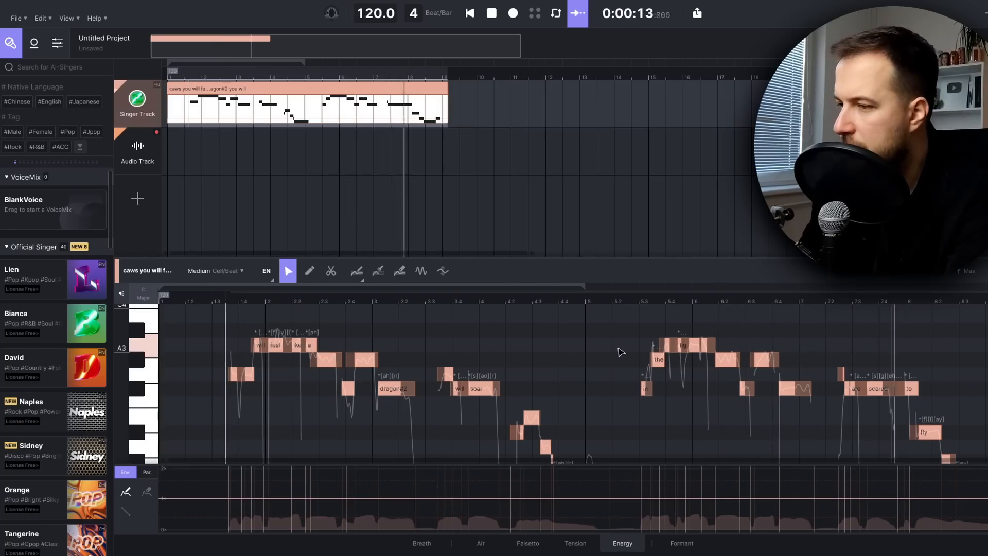
scroll(621, 352, down, 4)
key(space)
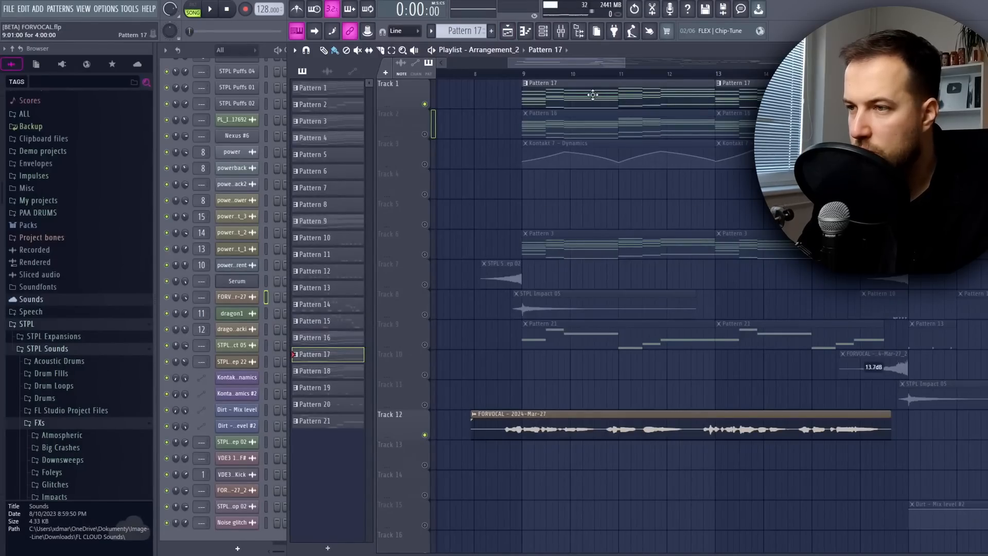
Switch to FL Studio, open Pattern 17 in the Piano roll, and check the song's scale with scale highlighting on Automatic
double_click(593, 95)
click(164, 49)
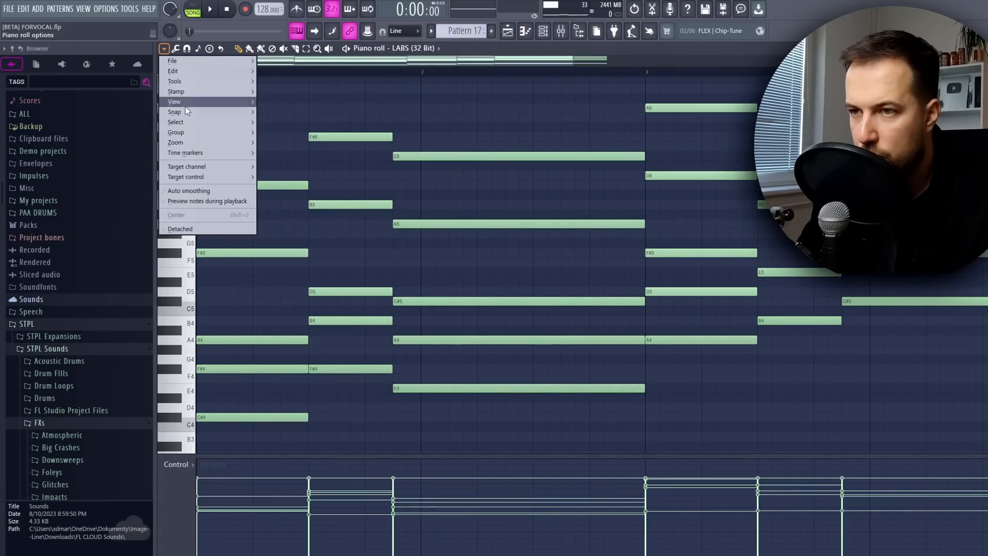
mouse_move(191, 104)
mouse_move(313, 255)
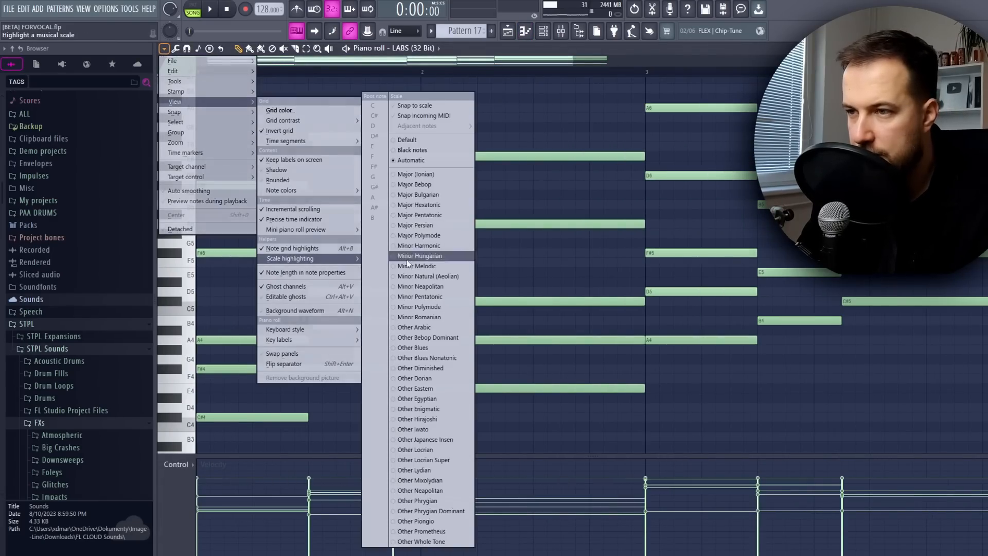
click(428, 160)
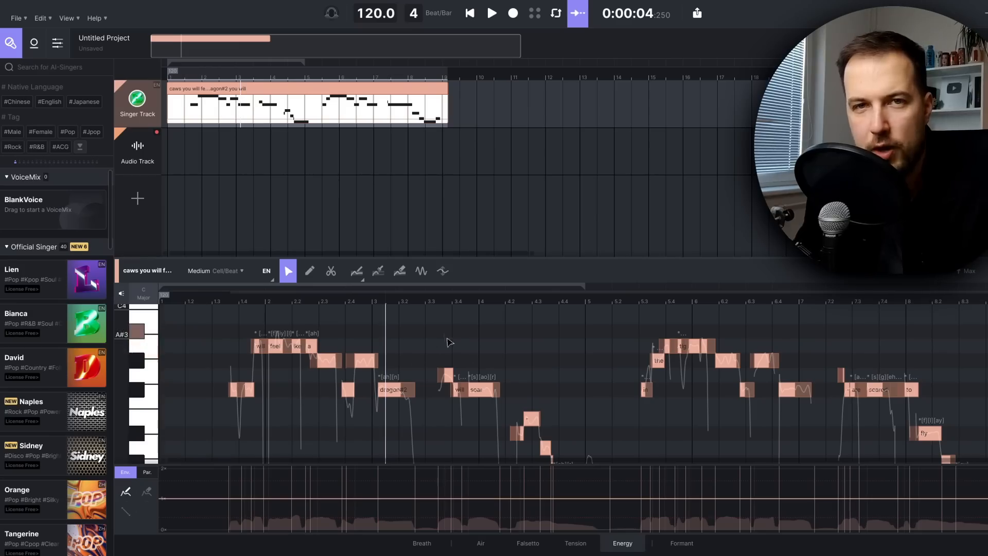
Return to ACE Studio and turn on scale highlighting for the vocal clip, set to F# Minor
click(143, 295)
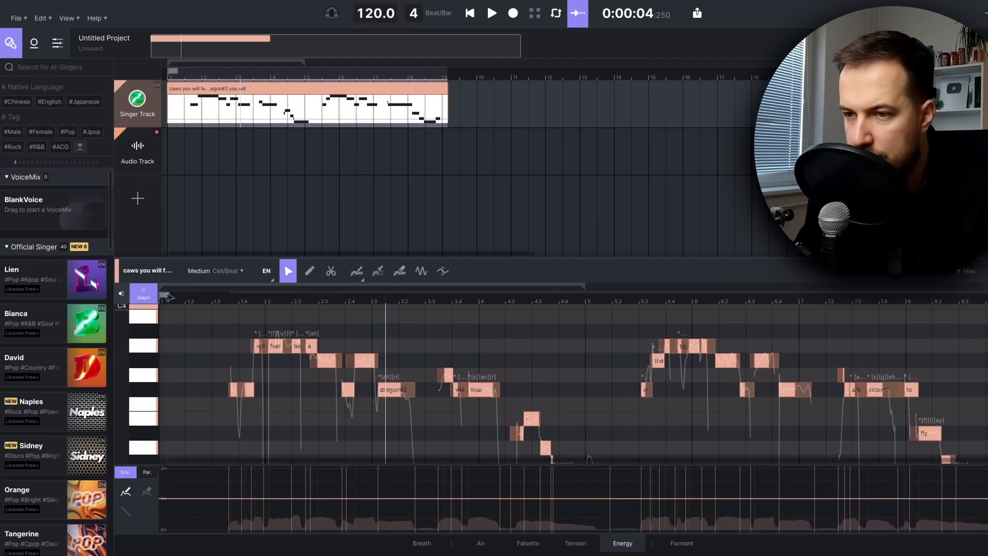
click(174, 294)
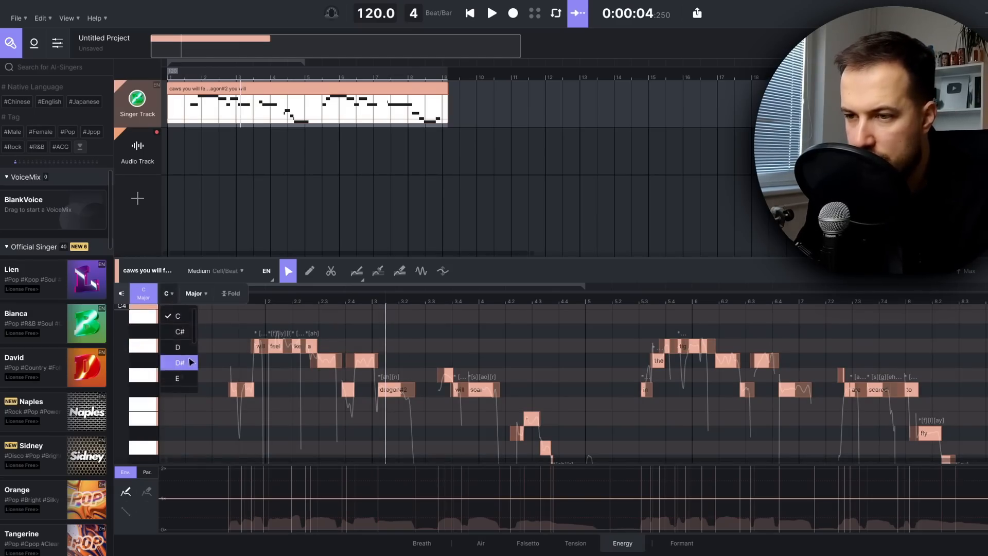
click(178, 360)
click(196, 293)
click(211, 362)
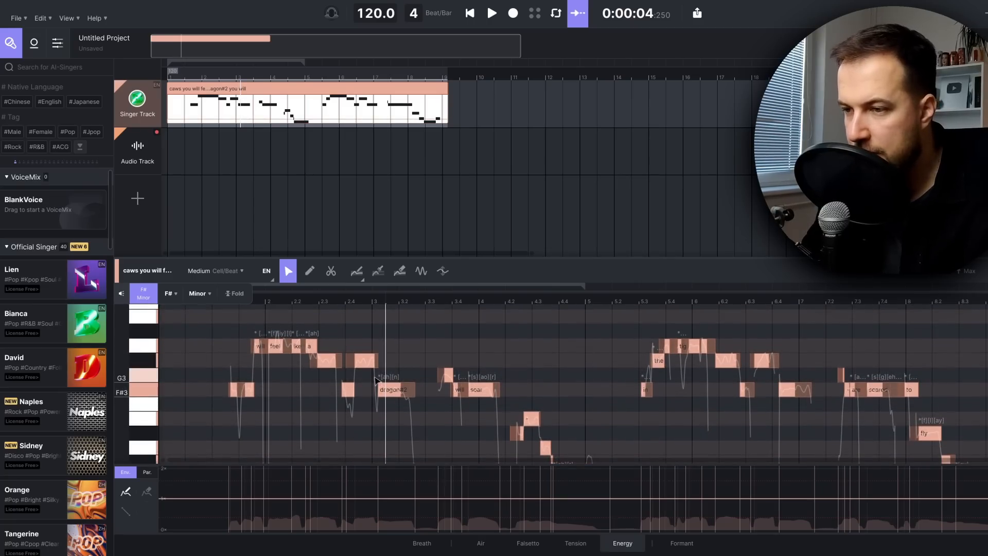
Raise the off-scale note before "will soar" to G#3 and lower the short notes leading into the E3 note to D3
scroll(453, 348, down, 2)
scroll(459, 343, up, 2)
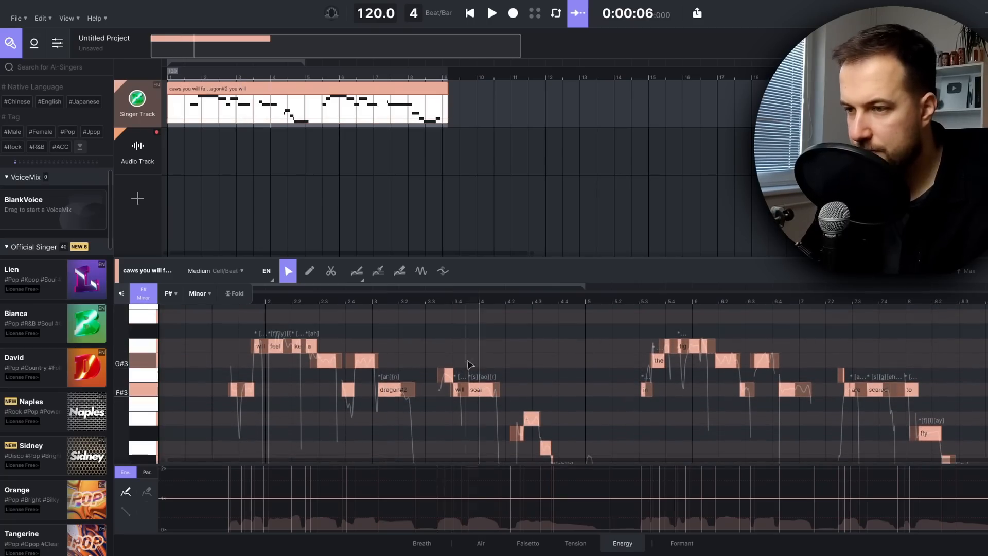
click(449, 375)
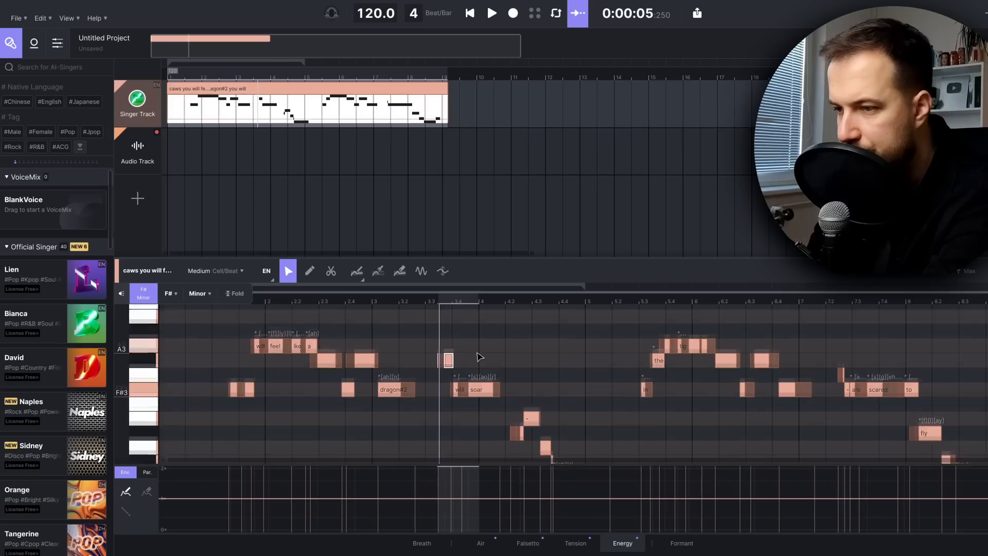
scroll(479, 357, down, 2)
click(520, 410)
key(Down)
scroll(557, 393, down, 4)
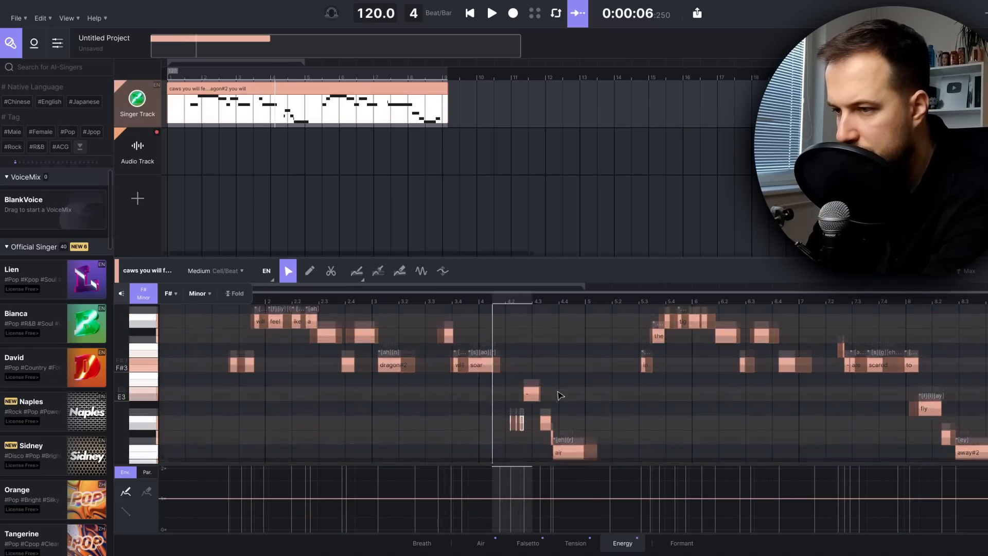
Raise the "air" and "away#2" notes to C#3 so that they fit the F# Minor scale
drag(619, 413, 569, 420)
key(Up)
scroll(781, 383, up, 6)
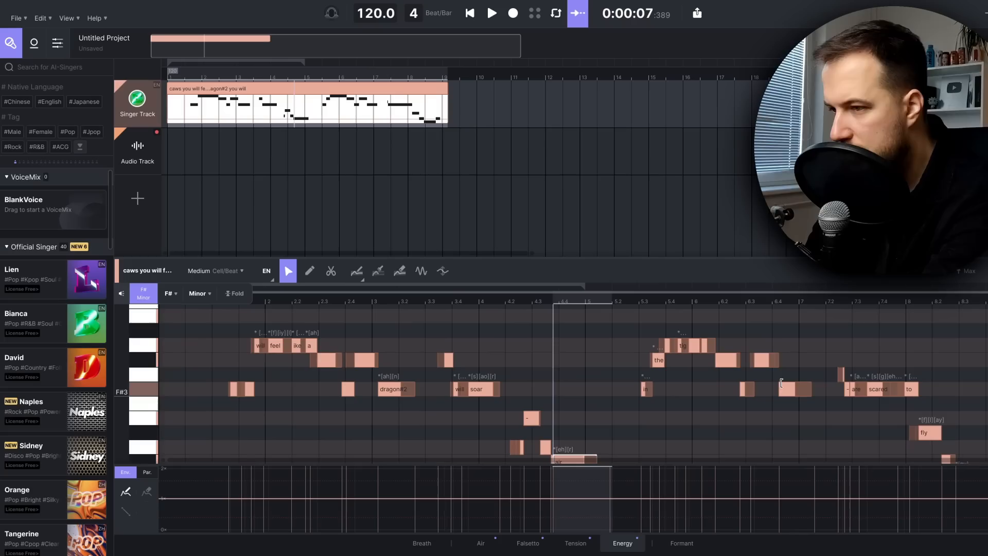
scroll(867, 392, down, 2)
drag(961, 428, 961, 398)
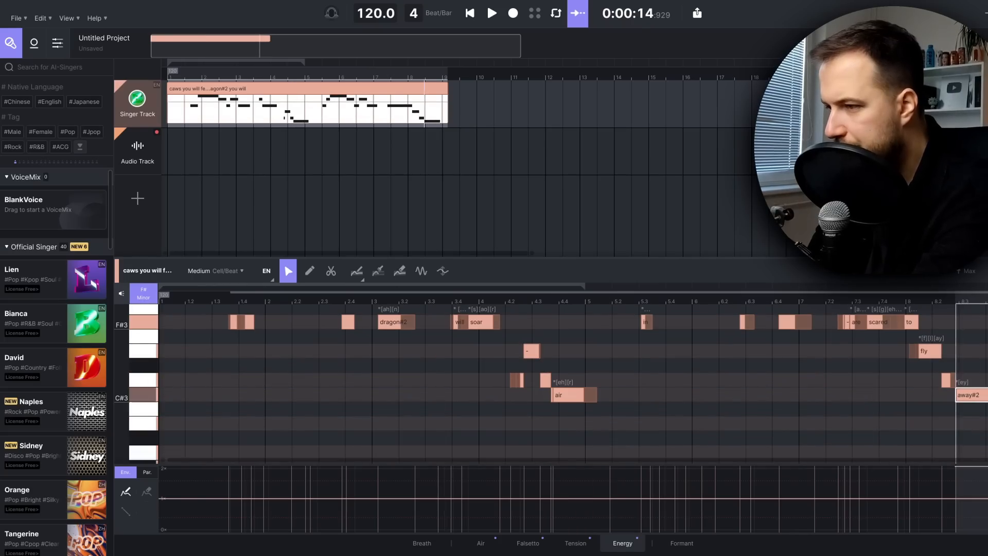
Transpose all notes of the vocal clip up one octave and play the clip from its beginning
scroll(741, 342, up, 6)
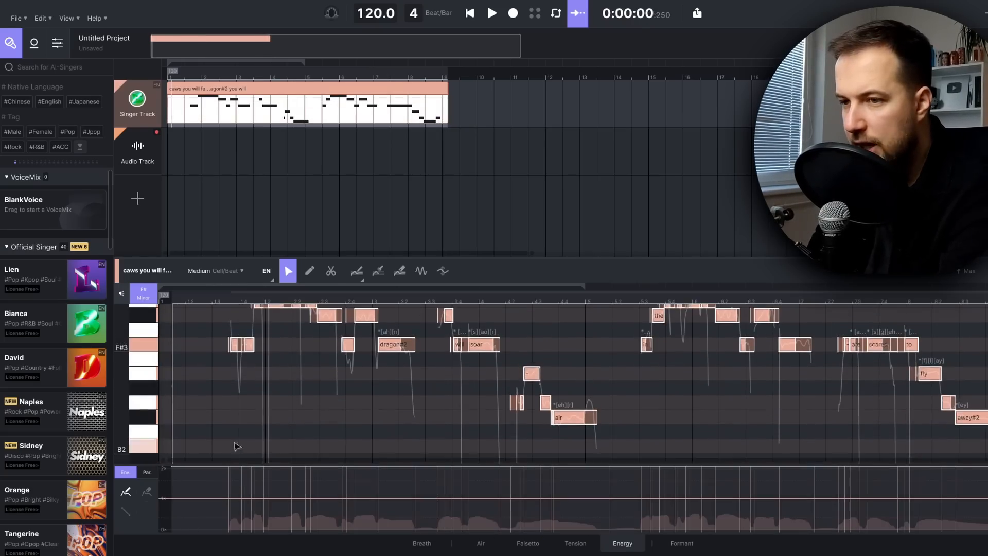
scroll(347, 416, up, 6)
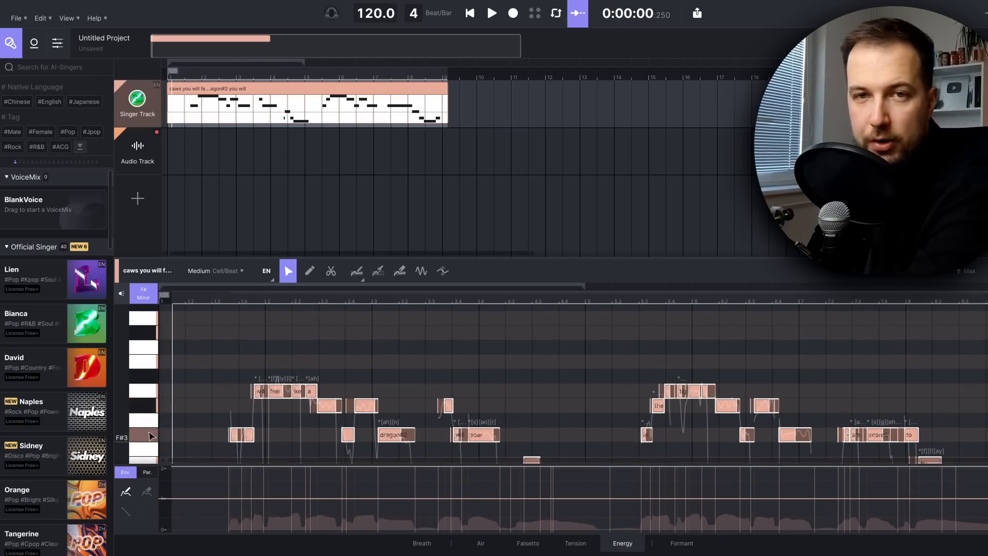
scroll(263, 406, down, 6)
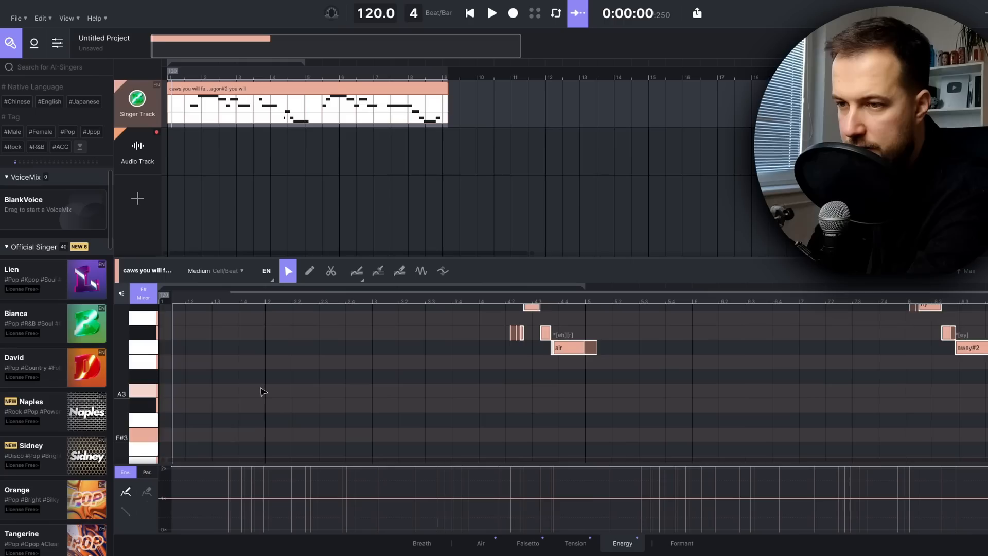
scroll(262, 392, up, 7)
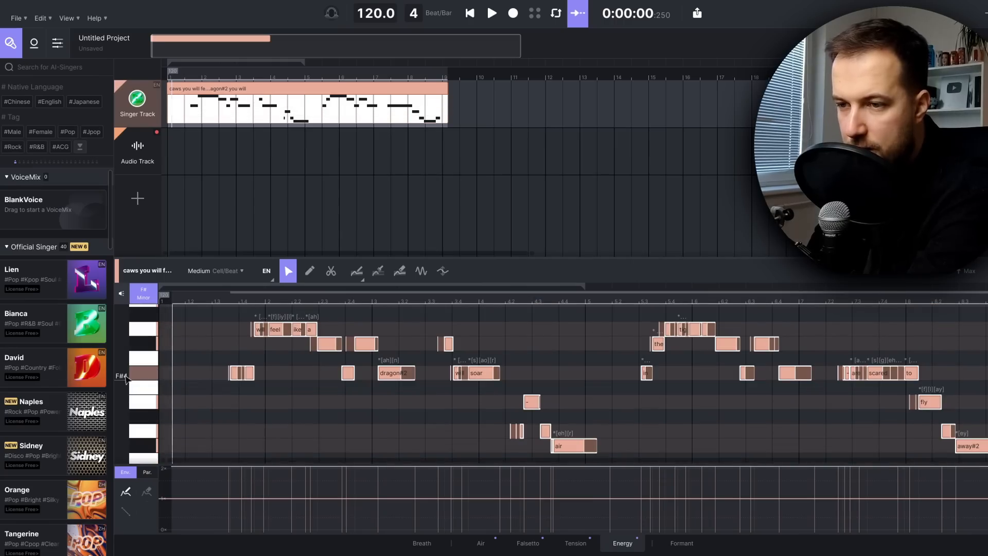
click(167, 299)
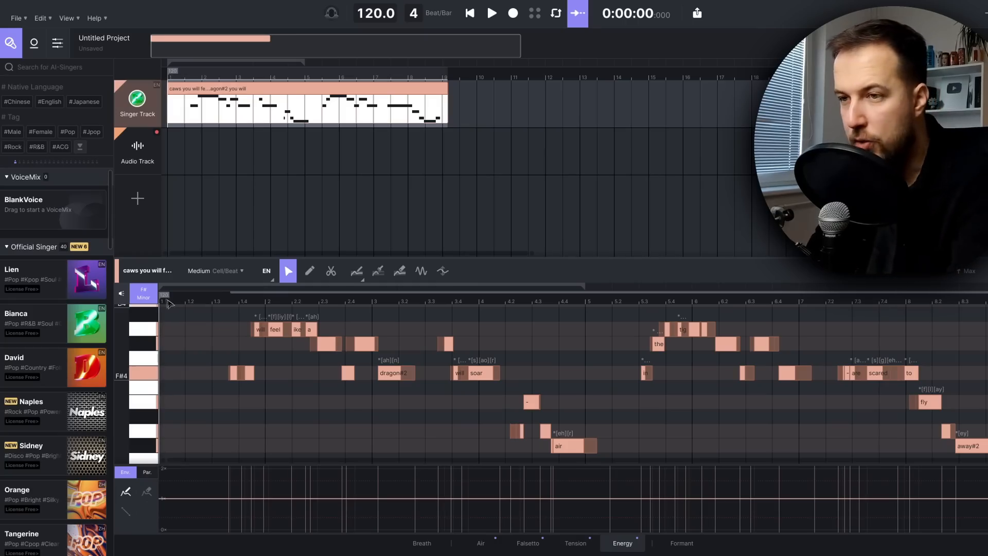
key(space)
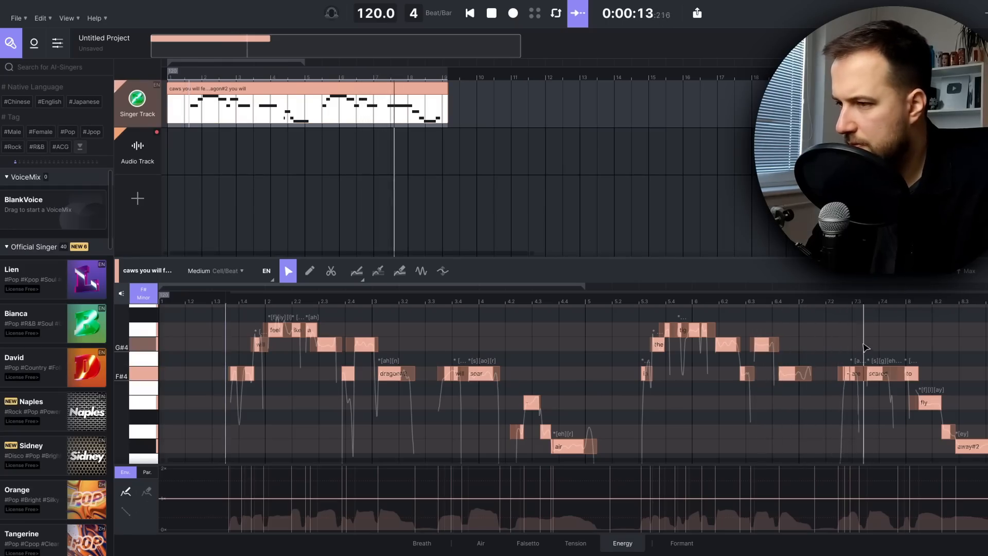
Show the clip's Breath parameter and add a breath before the first phrase
scroll(864, 348, down, 2)
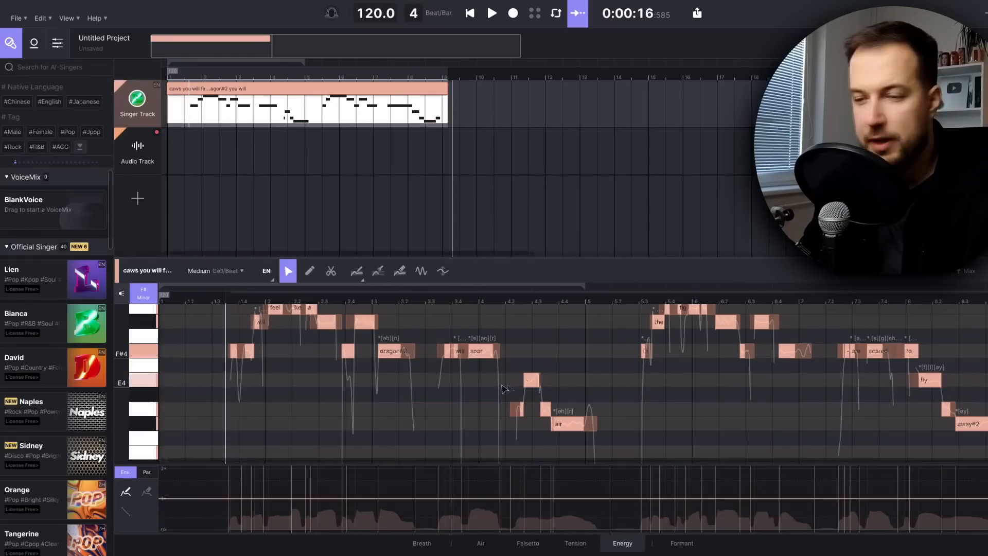
click(422, 545)
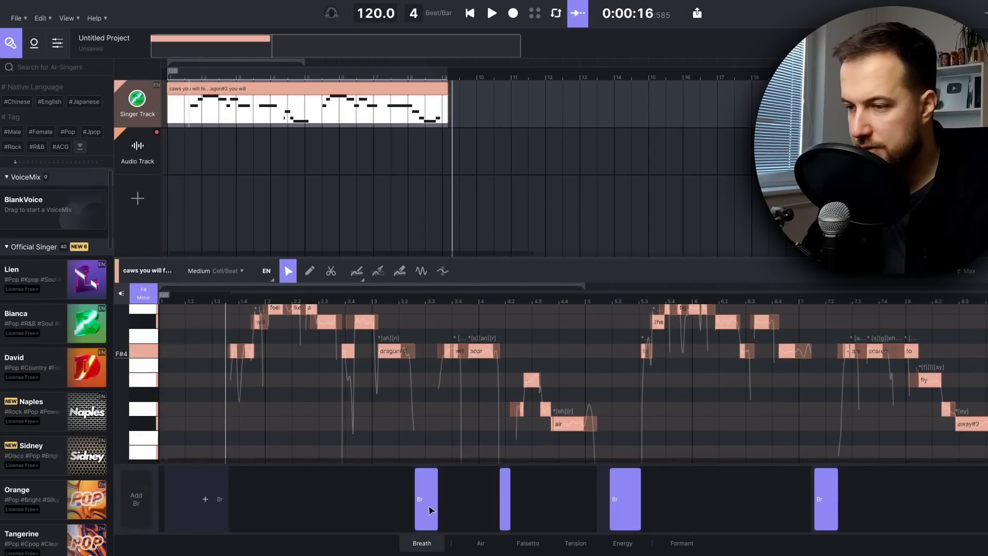
click(206, 499)
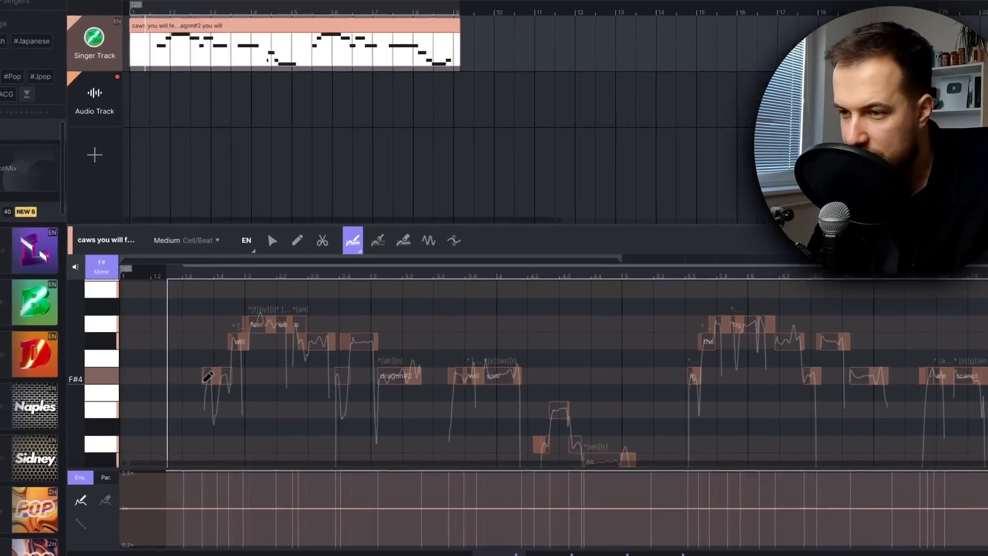
Draw a smooth custom pitch curve over the first phrase up to "dragon#2", listen to it, and undo the drawing
drag(230, 390, 263, 357)
mouse_move(207, 323)
mouse_down()
mouse_move(276, 298)
mouse_move(425, 363)
mouse_up()
key(space)
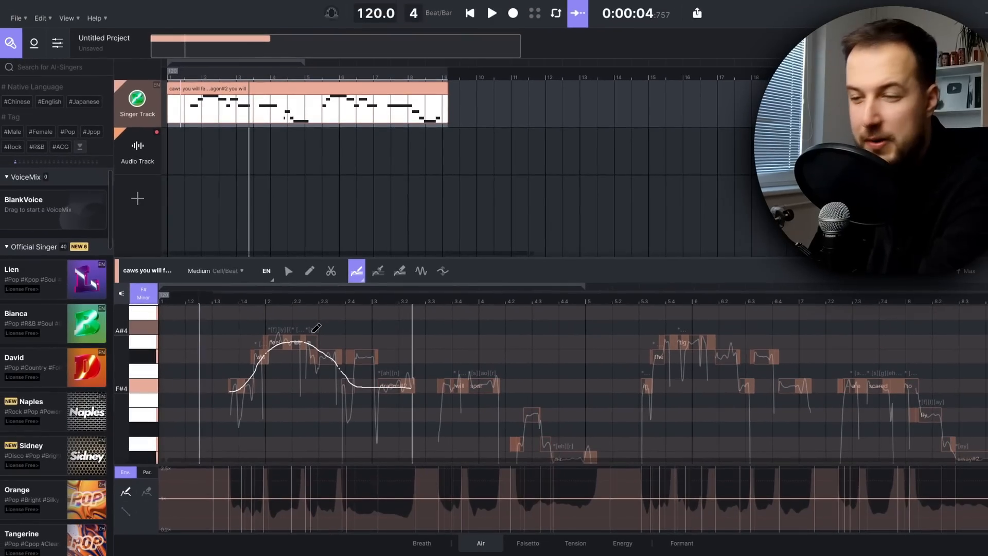
key(space)
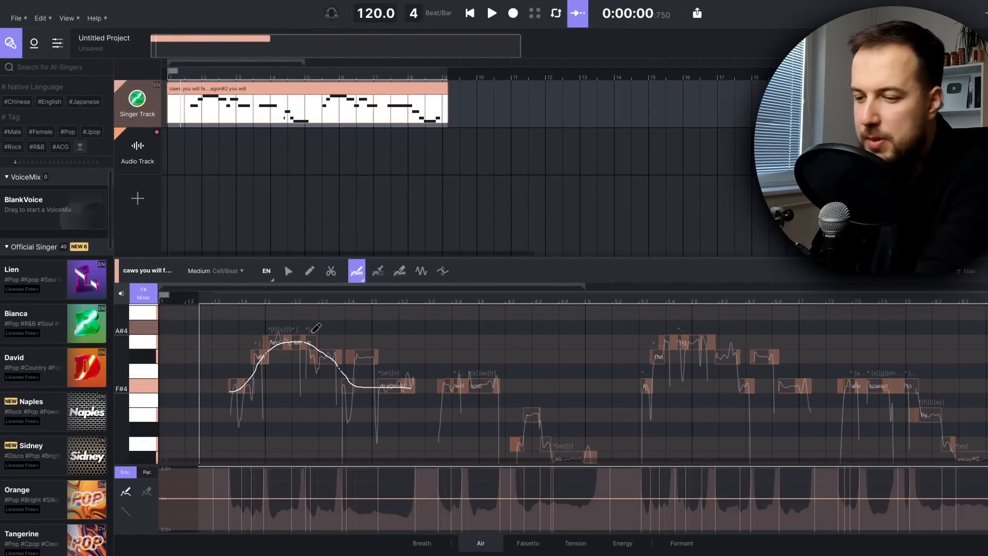
key(ctrl+z)
scroll(504, 363, down, 1)
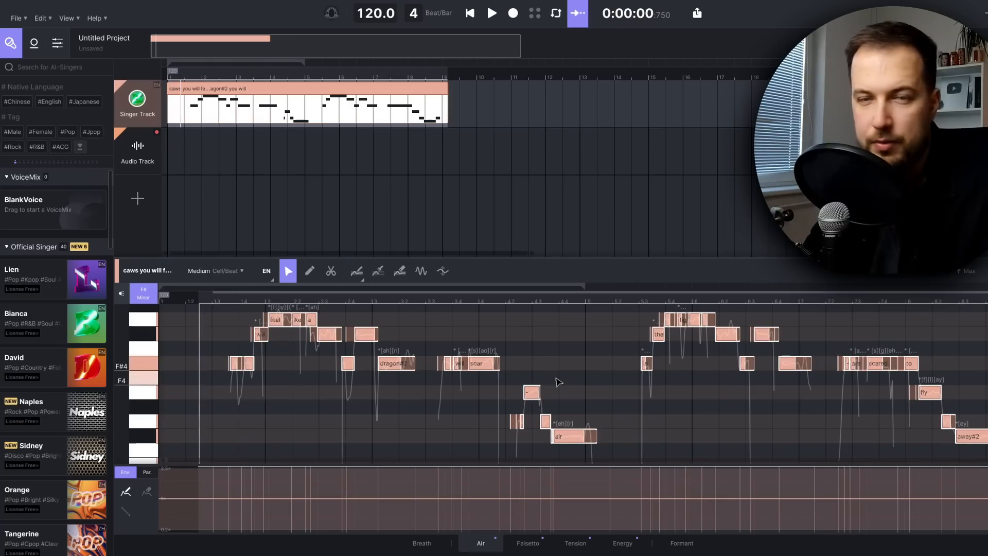
Draw a raised hump in the Tension curve over the "air" note and play the passage
click(571, 544)
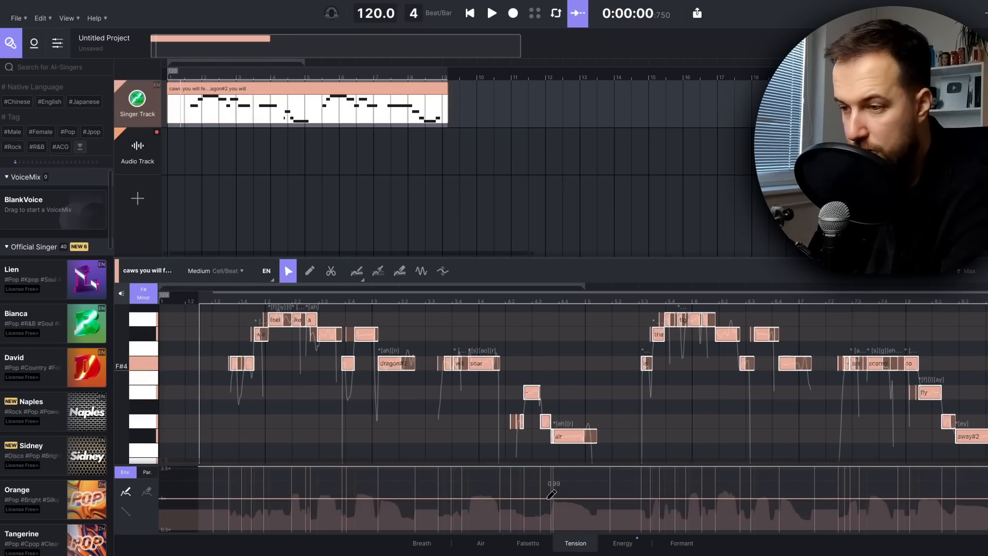
drag(552, 500, 558, 498)
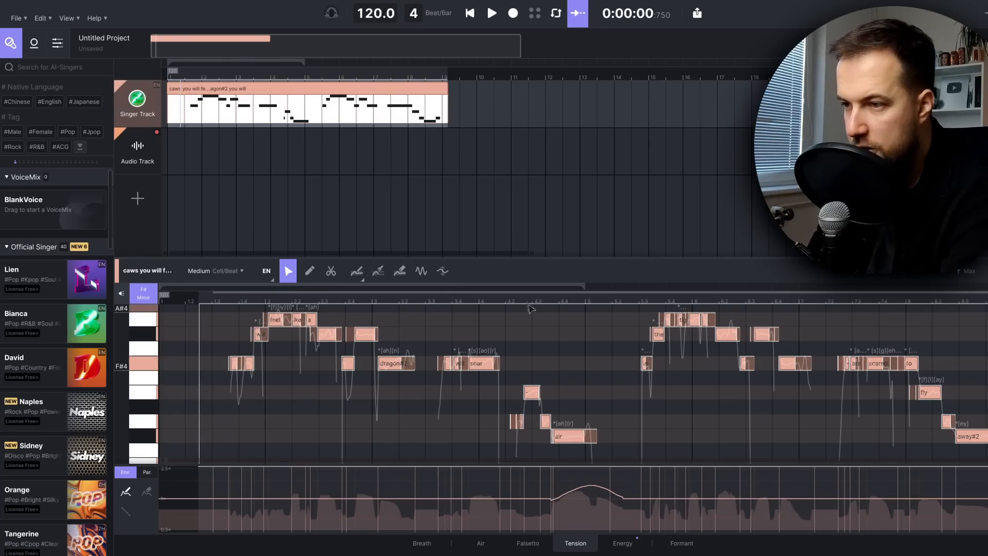
key(space)
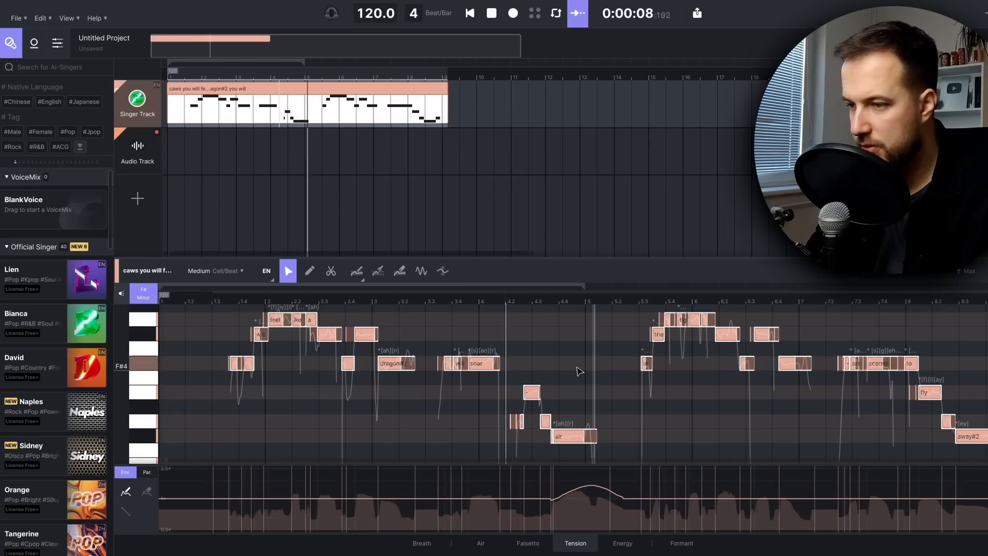
key(space)
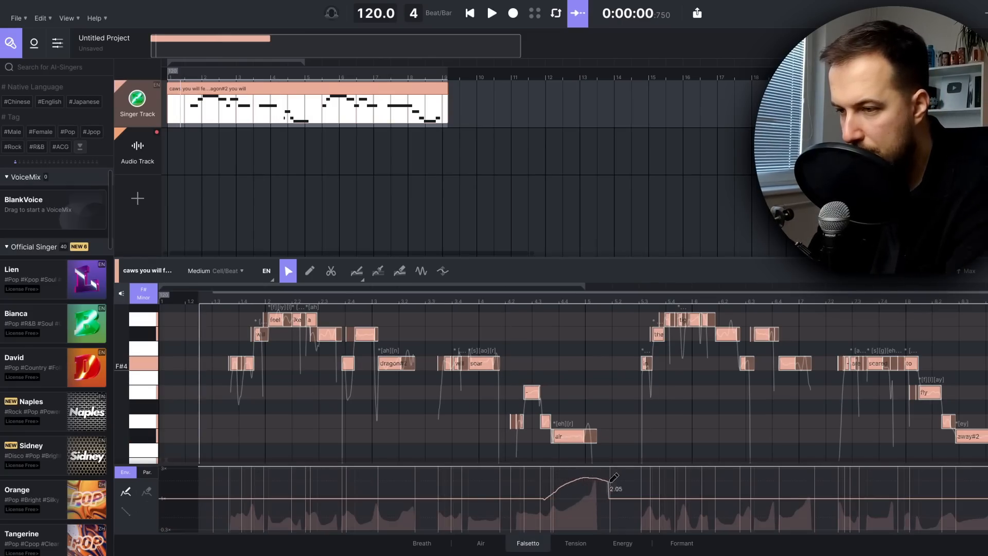
Raise the Falsetto curve over the "air" note to about 2, play the passage, and reset the curve
key(space)
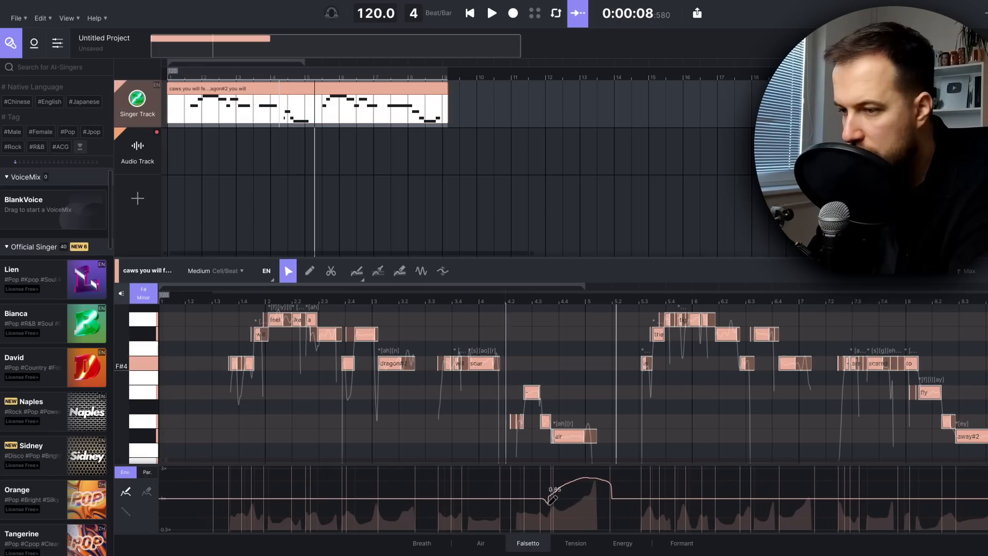
key(space)
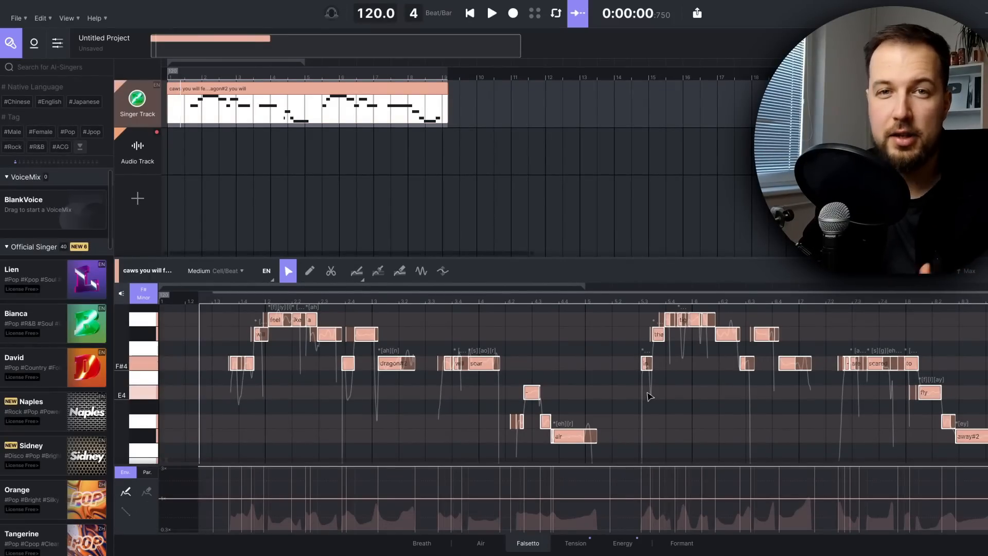
Export the finished AI vocal as audio
scroll(648, 397, up, 1)
click(17, 18)
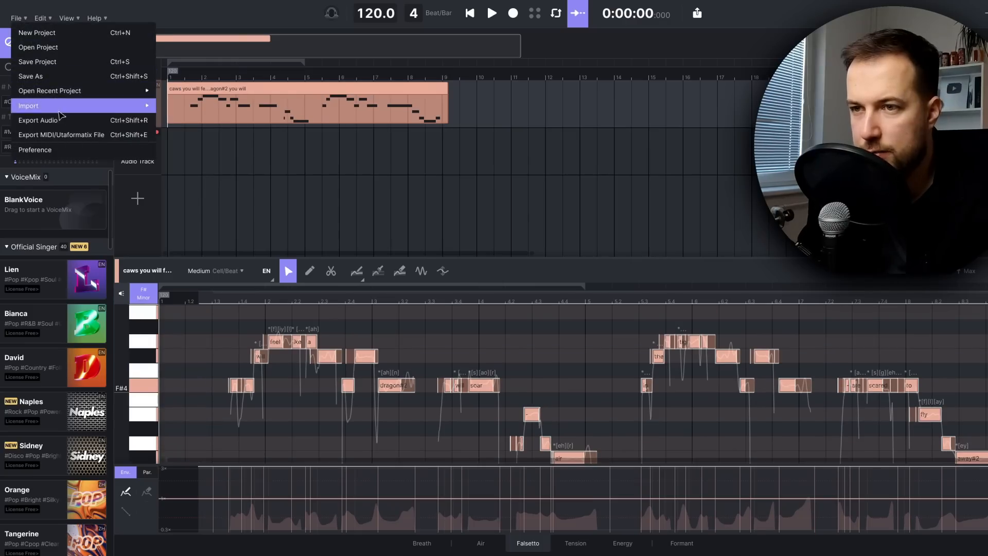
click(38, 120)
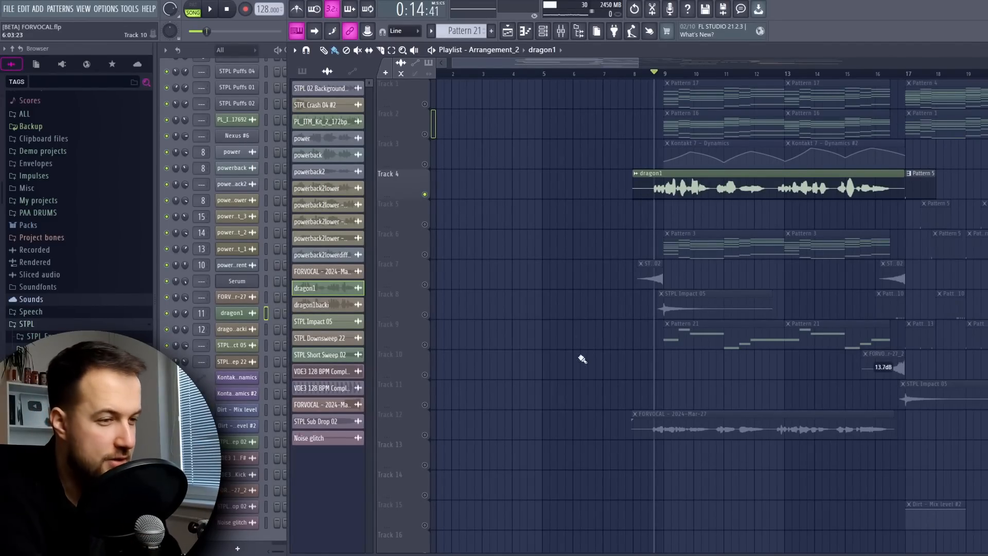
Play the passage while alternately soloing the original FORVOCAL recording and the dragon1 AI vocal to compare them
right_click(425, 435)
key(space)
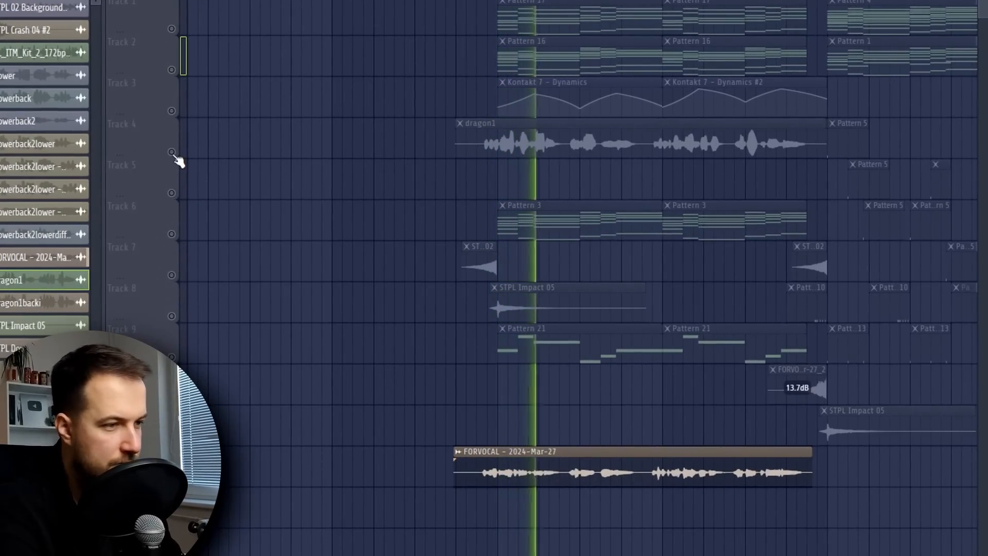
right_click(172, 153)
key(space)
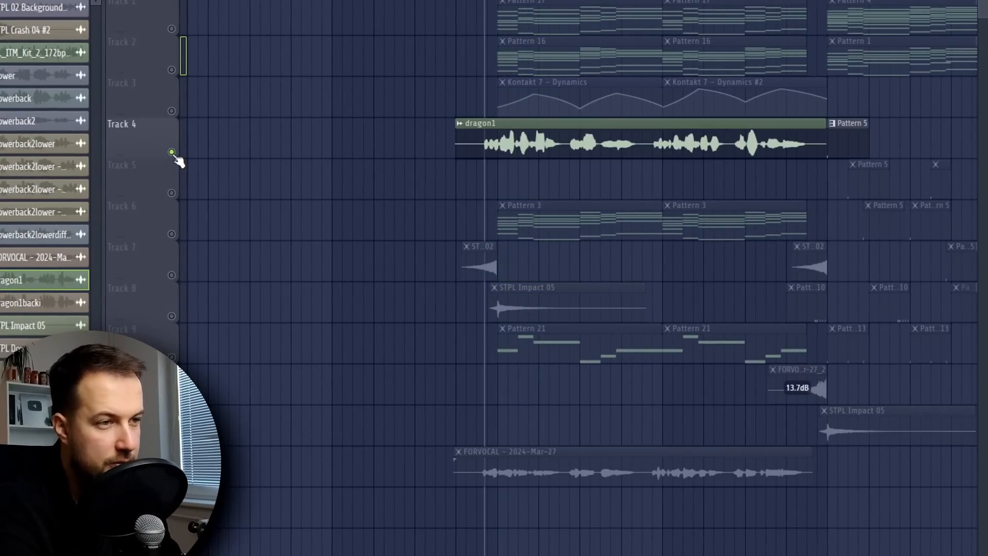
key(space)
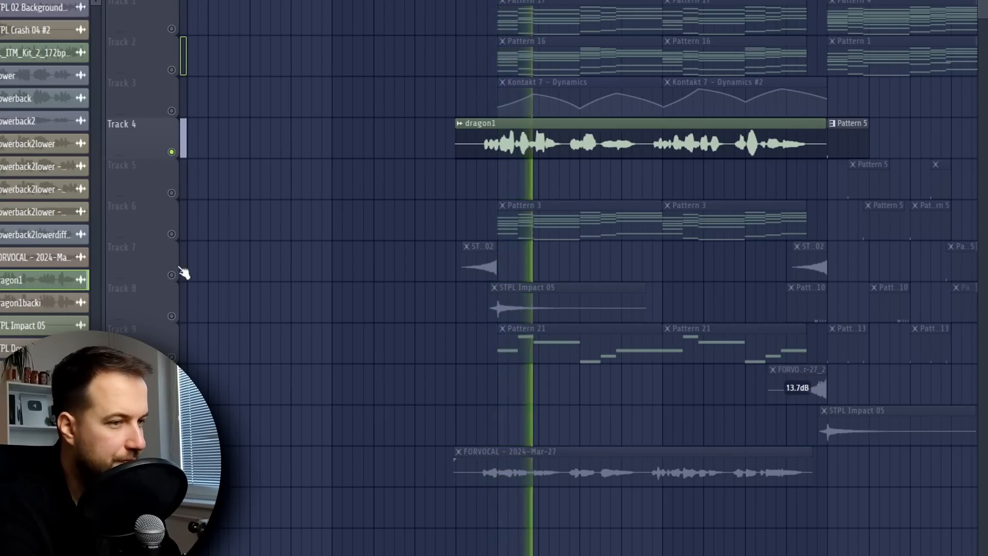
right_click(172, 480)
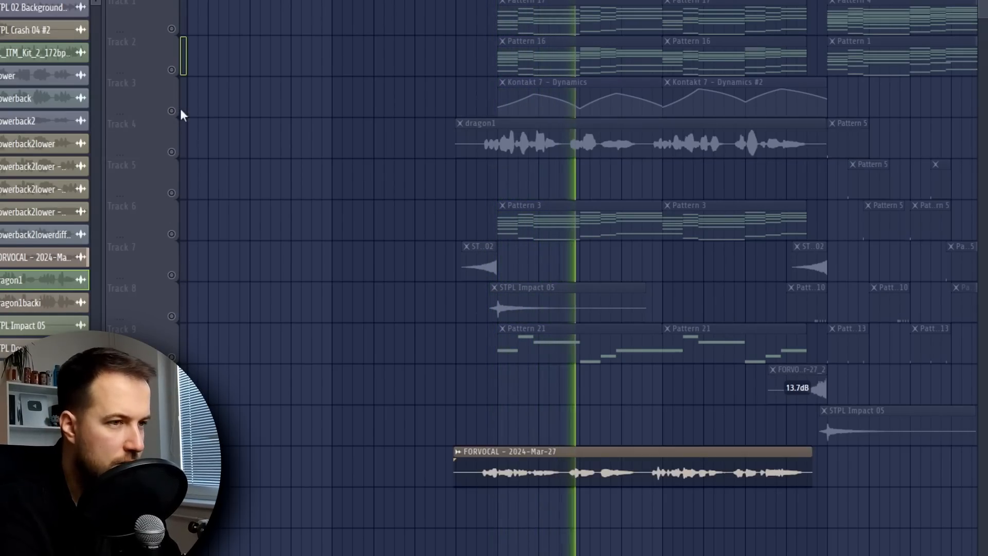
right_click(171, 151)
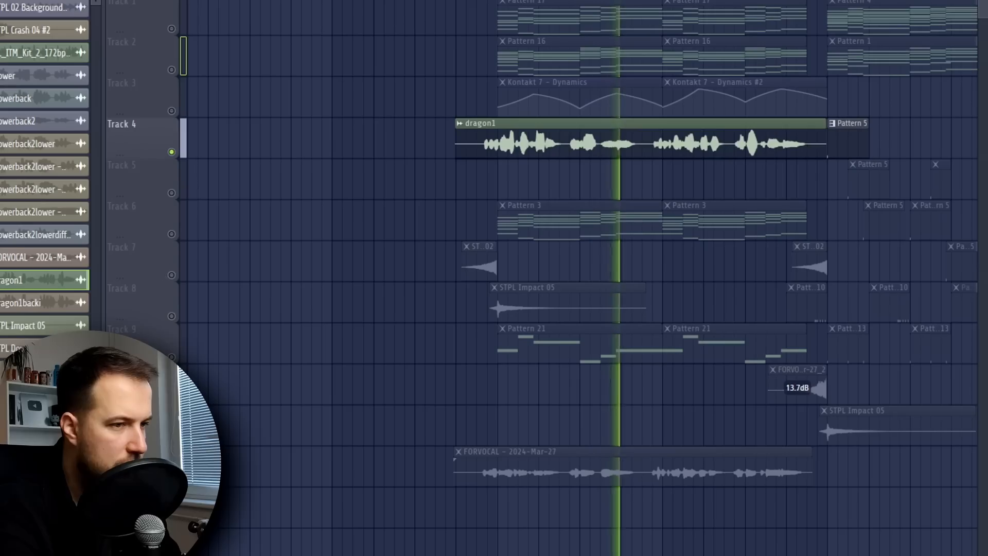
right_click(172, 480)
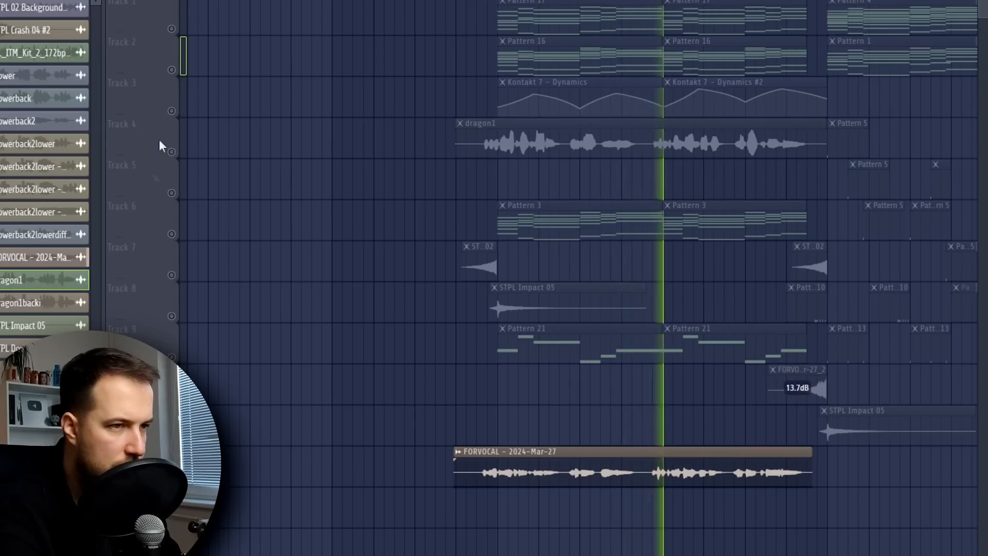
right_click(171, 152)
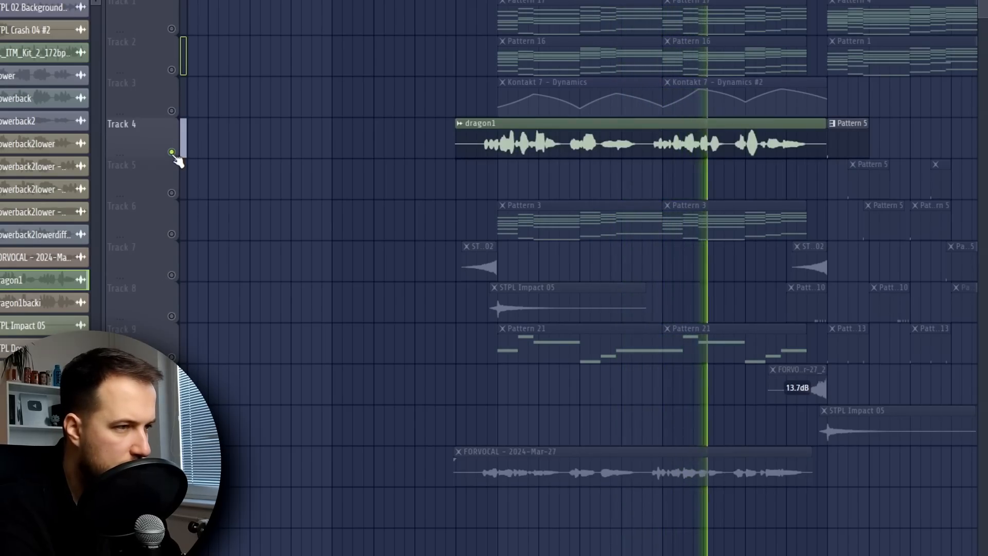
right_click(171, 152)
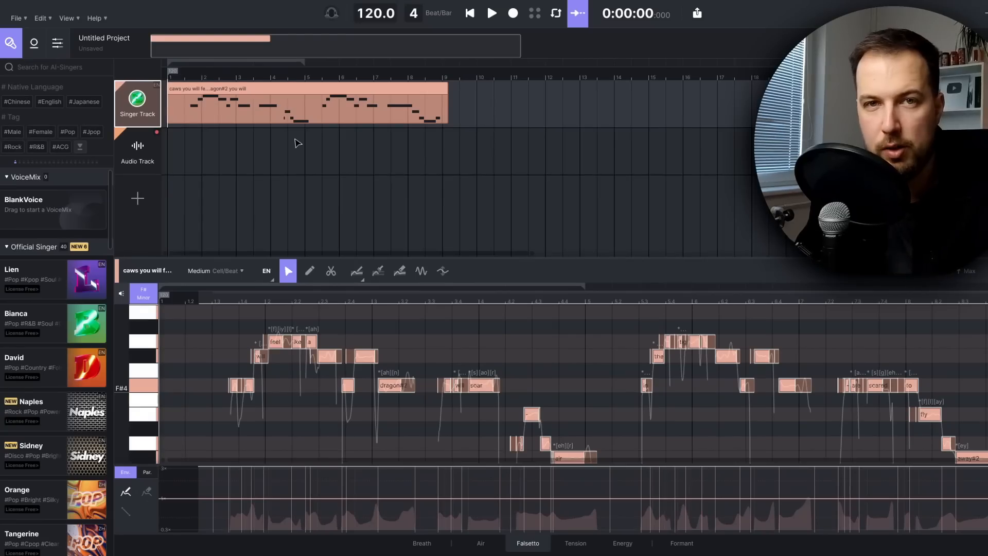
Switch to ACE Studio, create vocal doubles of the singer track with 85% similarity to the original, and play them together
right_click(128, 114)
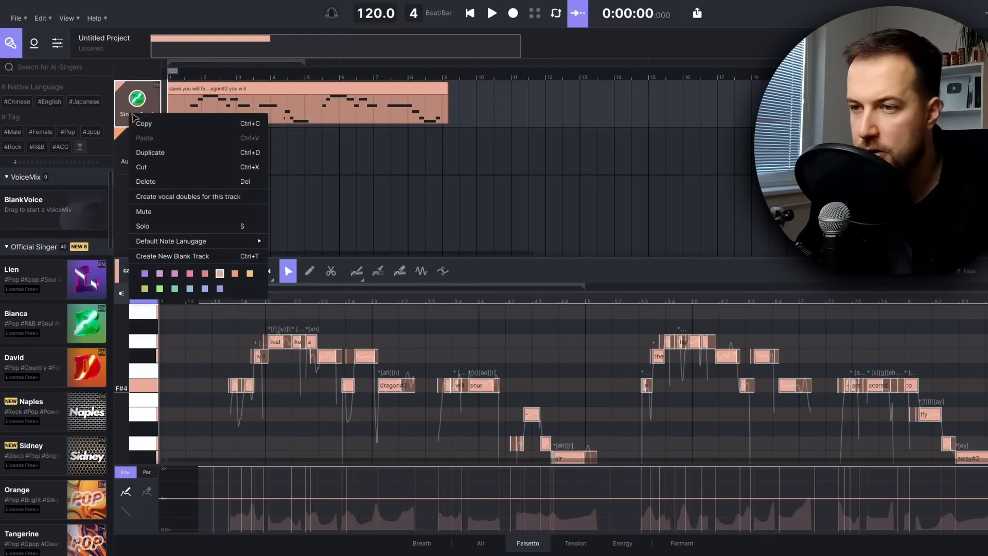
click(206, 198)
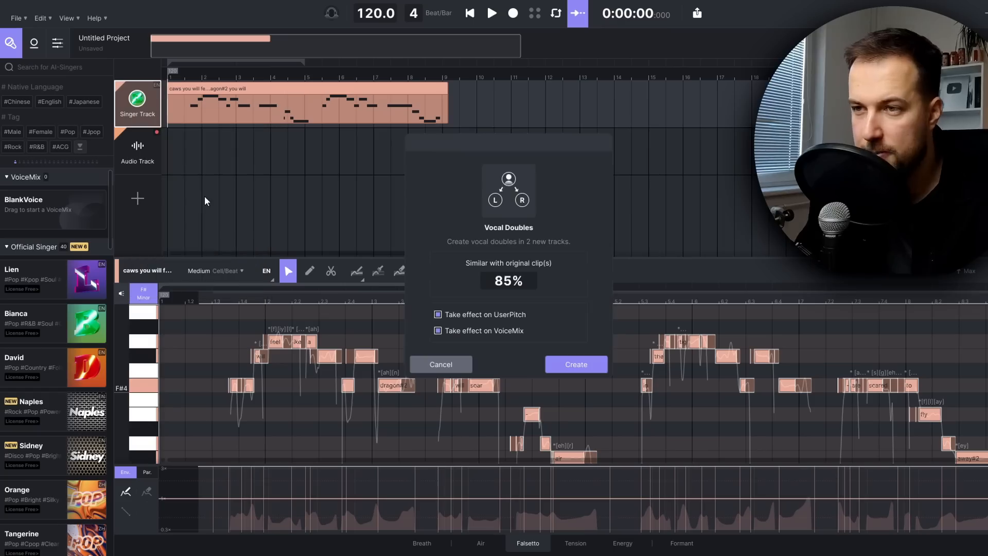
click(575, 365)
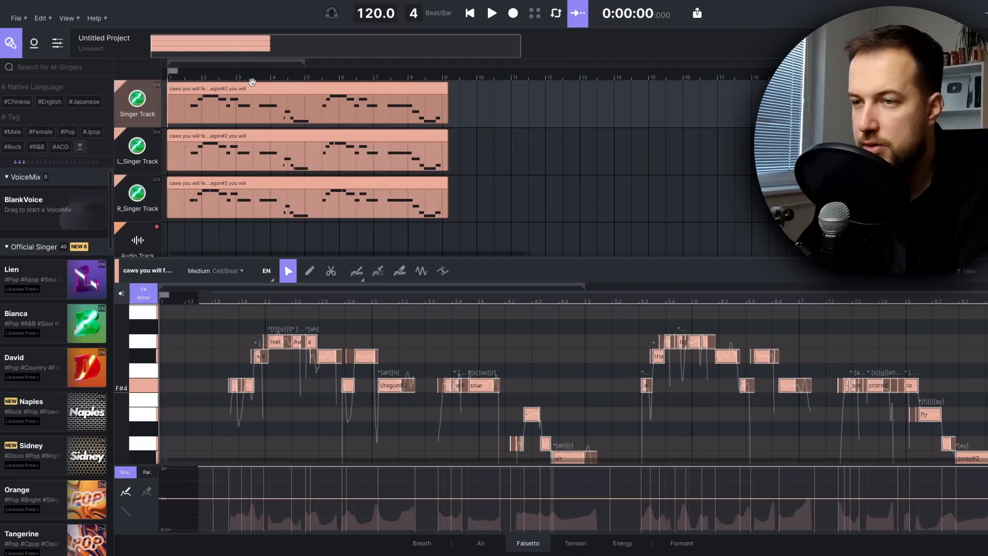
key(space)
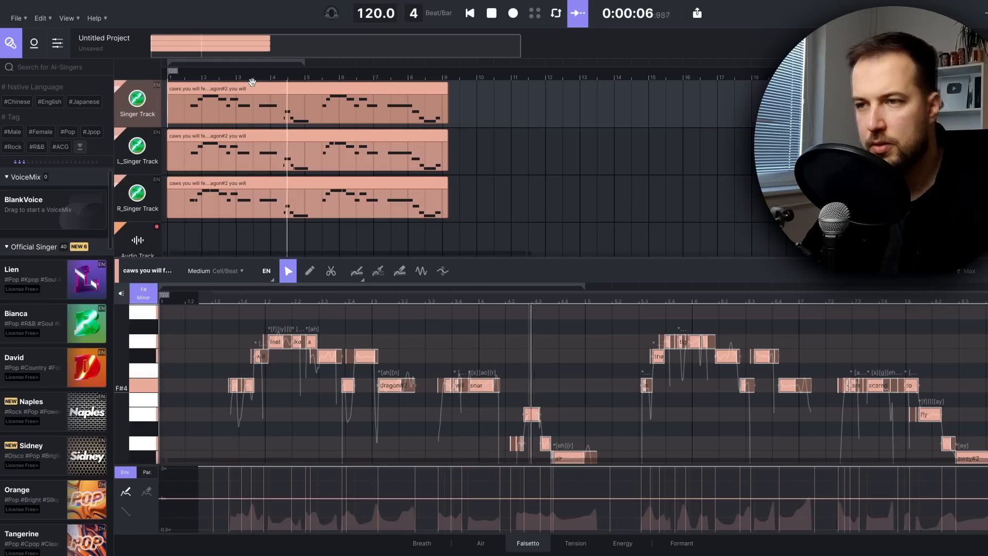
key(space)
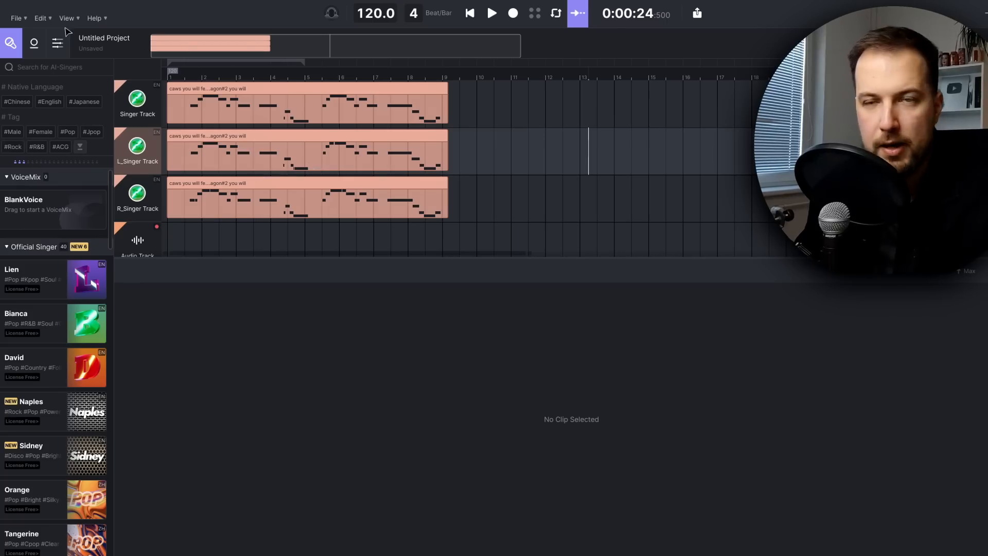
Export the project with the vocal doubles as audio
click(16, 18)
click(31, 118)
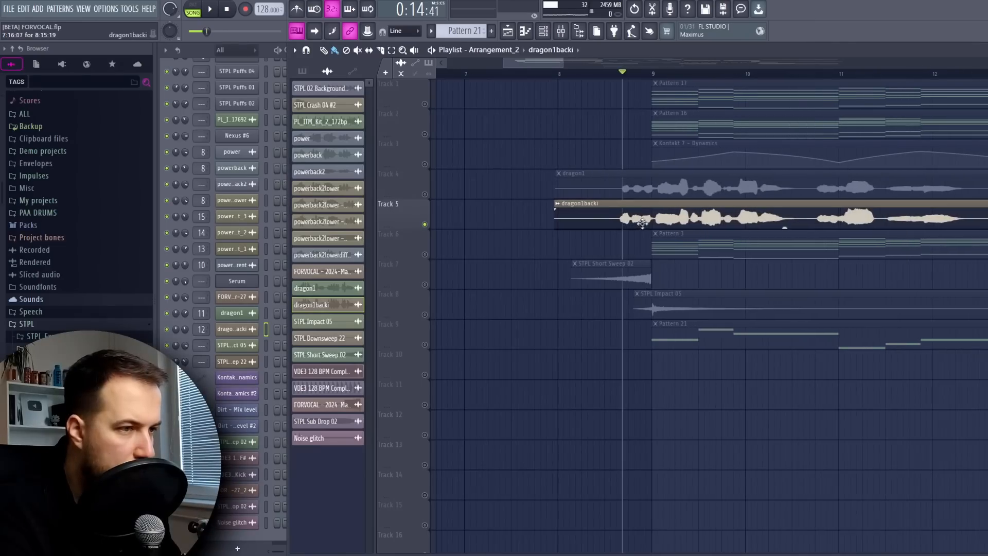
Switch to FL Studio and listen to the main vocal dragon1 and the backing vocal dragon1backi, each soloed in turn
right_click(425, 194)
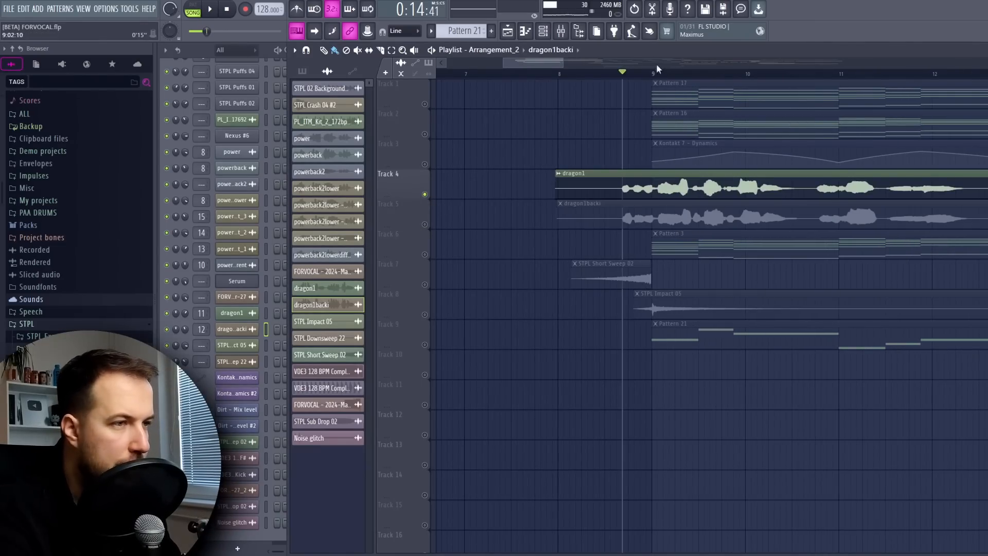
key(space)
scroll(657, 76, down, 2)
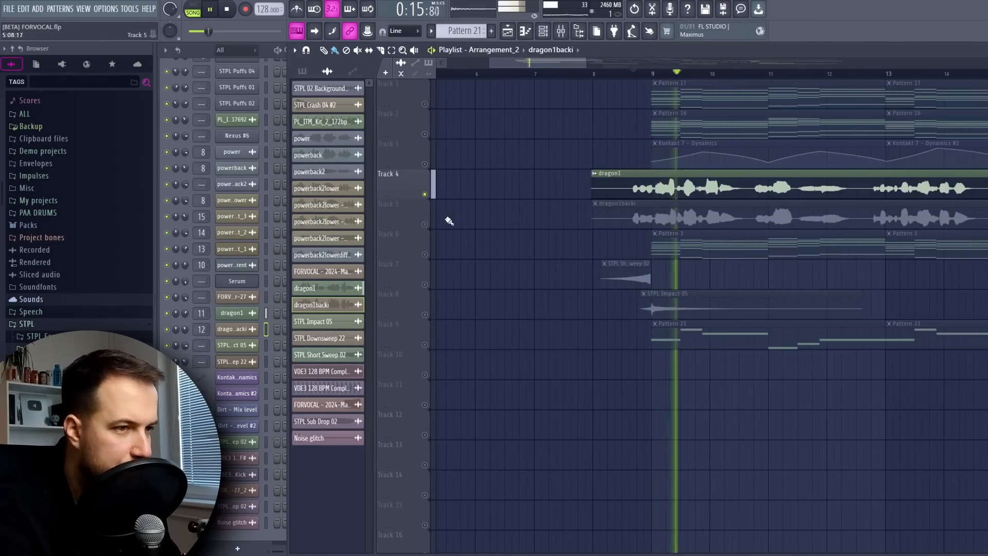
key(space)
right_click(425, 224)
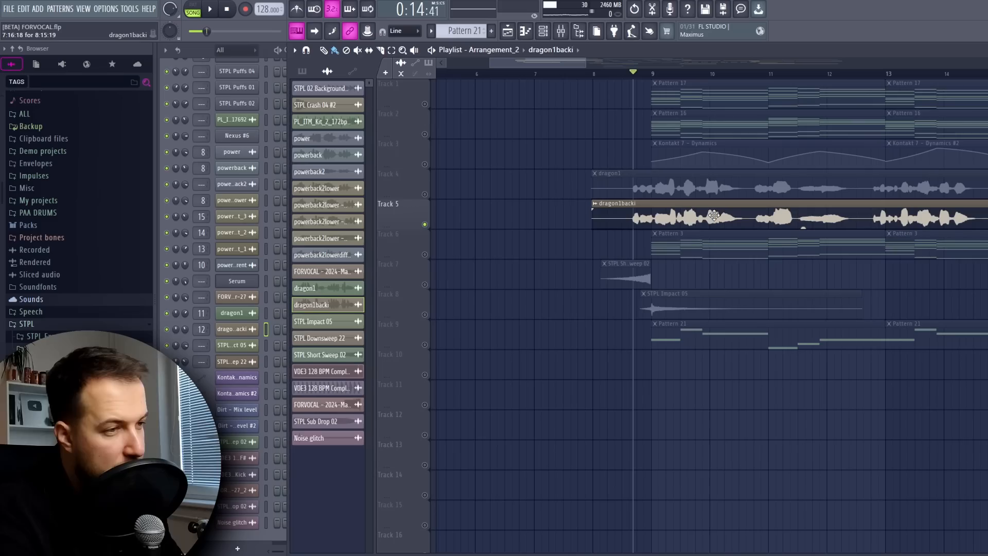
key(space)
scroll(685, 74, down, 2)
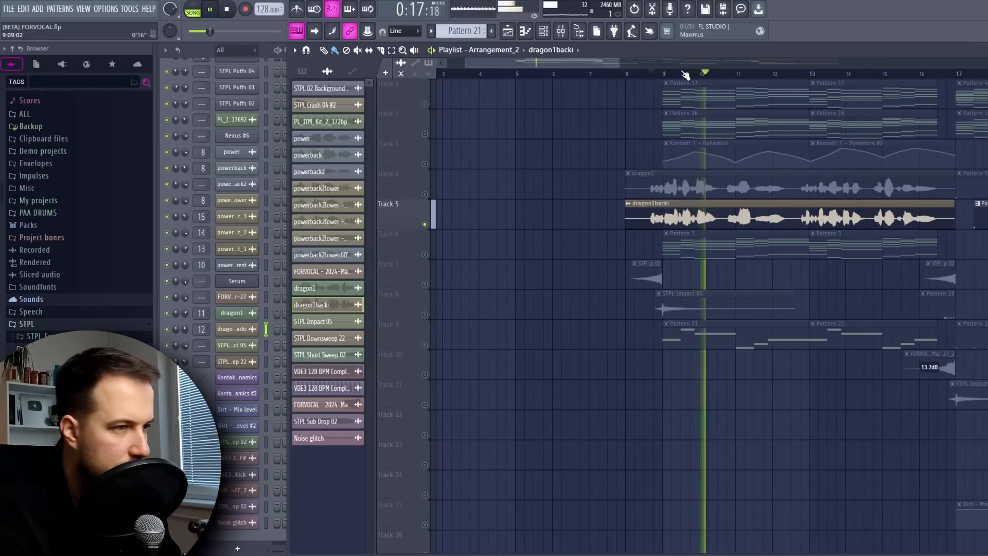
key(space)
Unsolo the vocal tracks and play the passage with both vocals in the full arrangement
scroll(686, 74, up, 2)
right_click(424, 195)
right_click(424, 194)
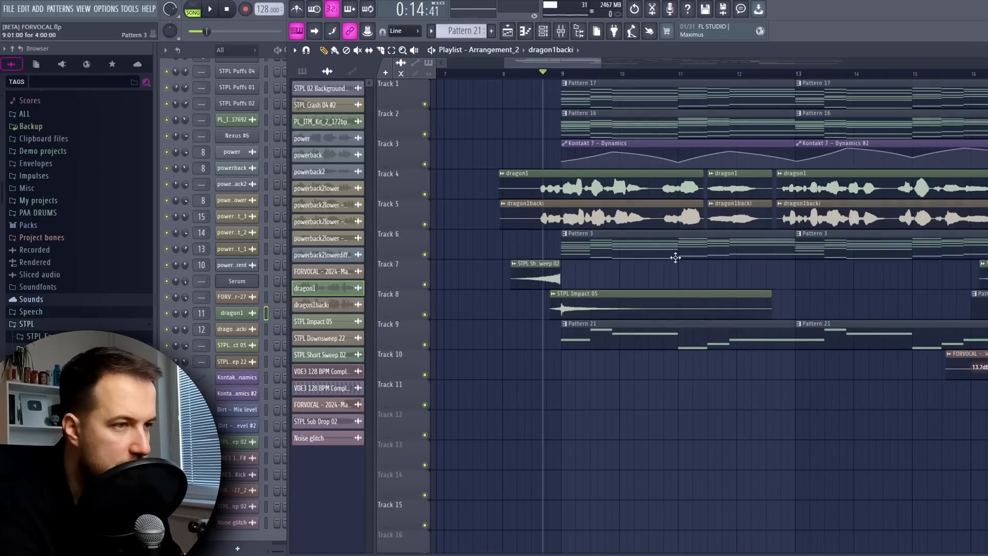
key(space)
scroll(564, 60, down, 2)
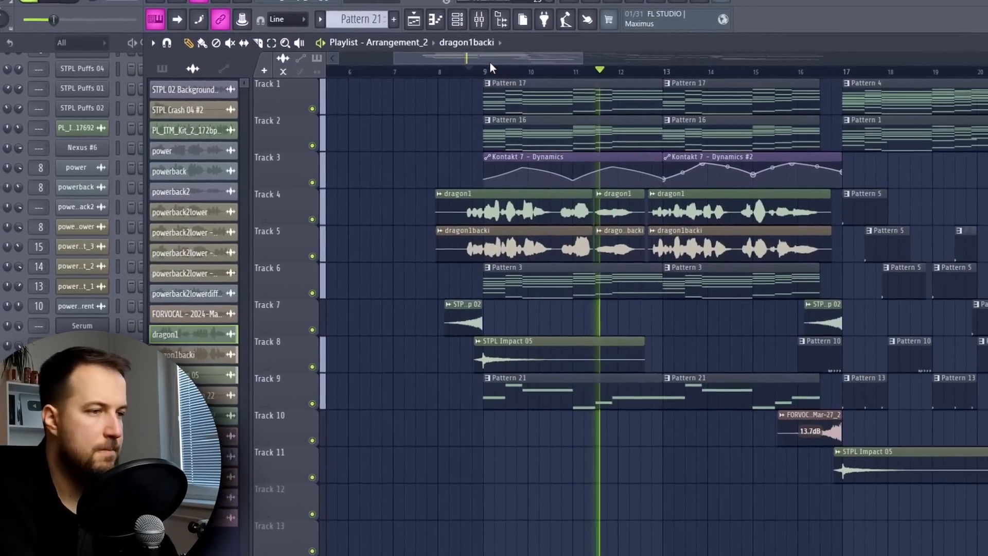
key(space)
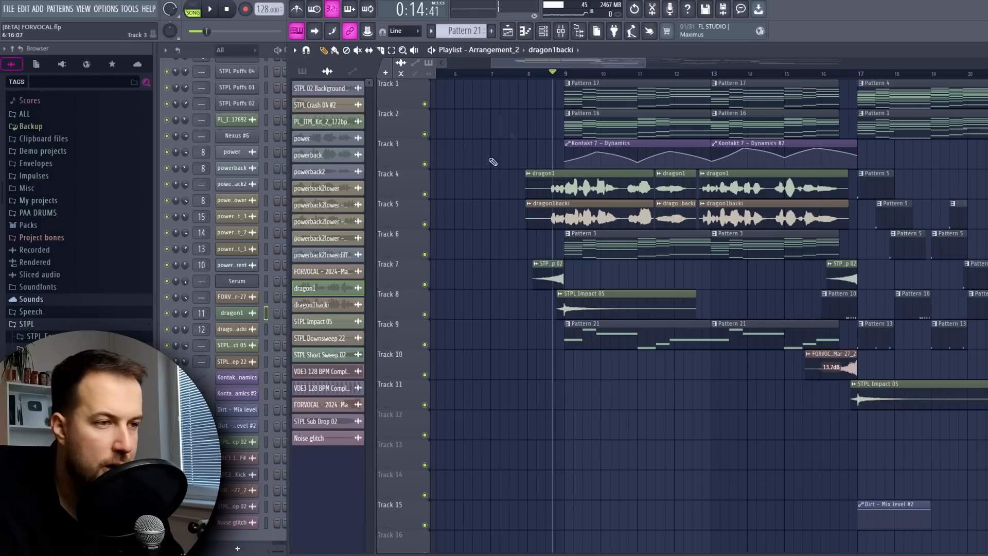
Solo the dragon1 vocal and play it through its Fruity Reeverb and Soundgoodizer effects, inspecting the Soundgoodizer settings
ctrl+click(425, 196)
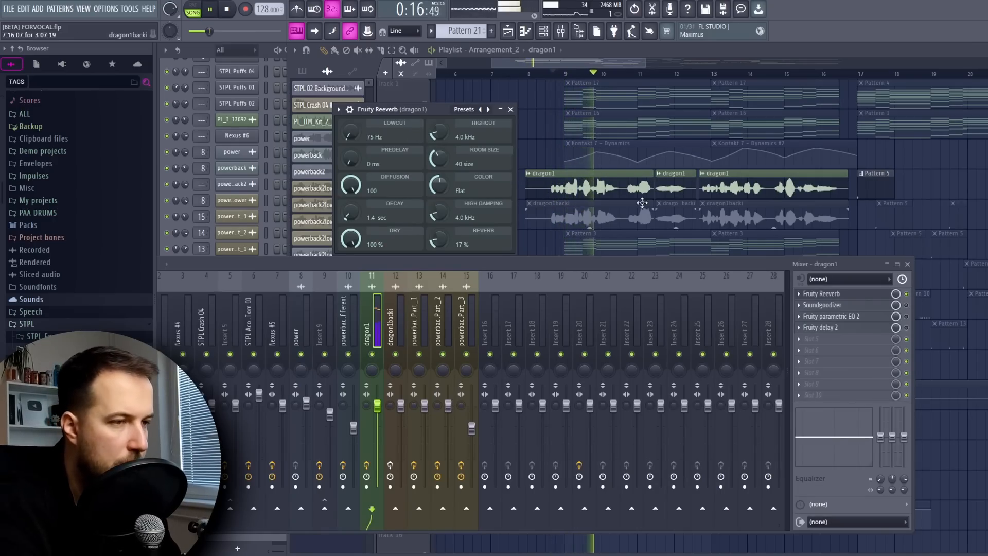
key(space)
click(843, 306)
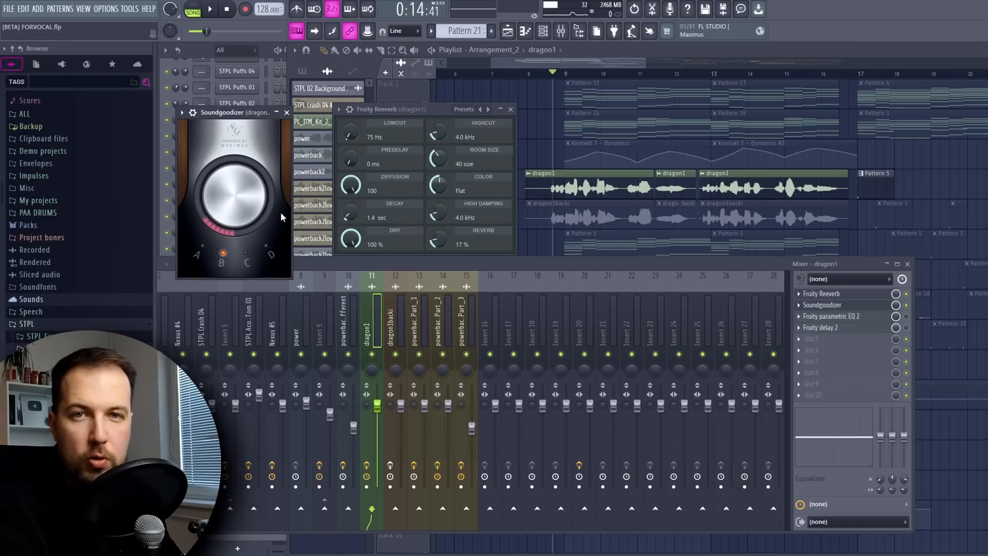
click(287, 112)
key(space)
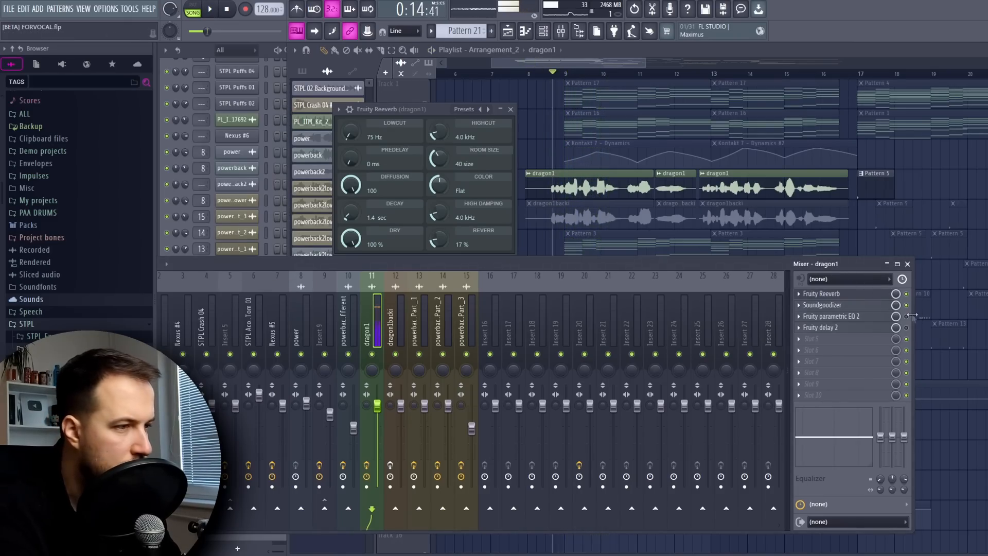
Inspect the Fruity parametric EQ 2 curve on the dragon1 mixer track while playing the vocal
click(871, 316)
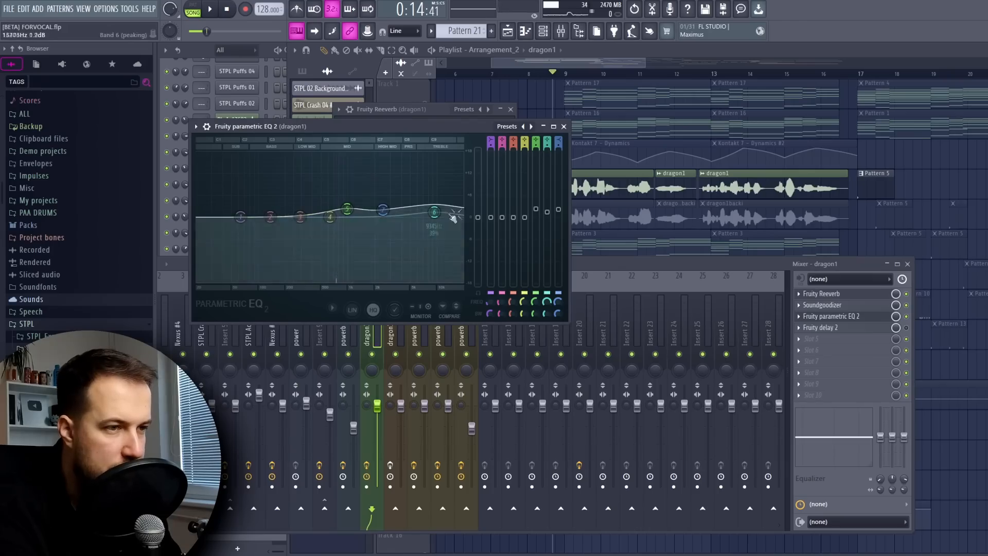
key(space)
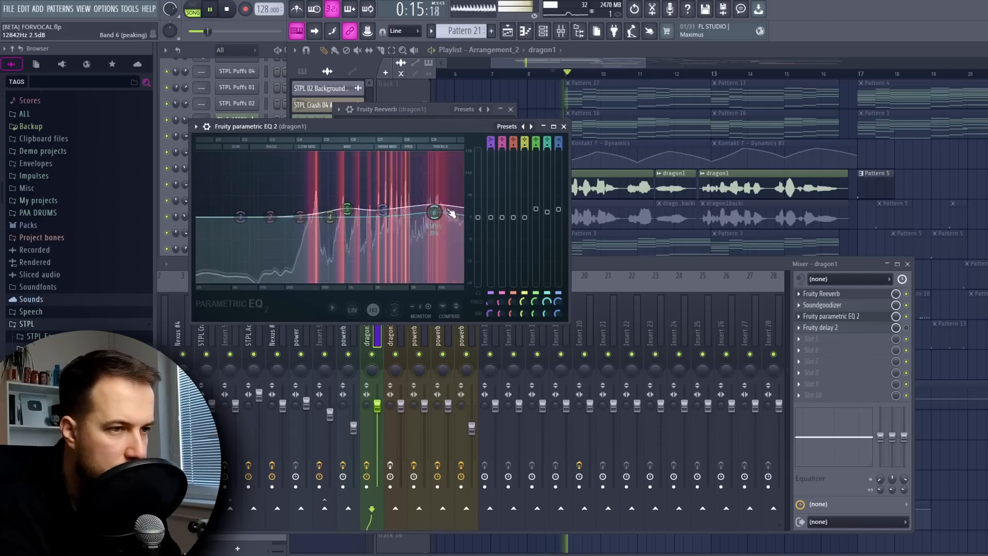
key(space)
click(564, 126)
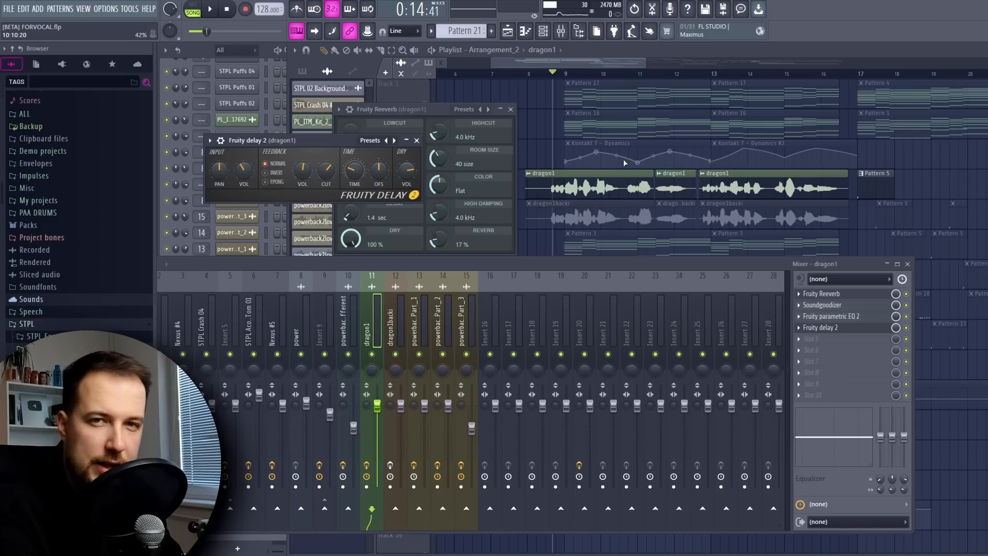
Play the dragon1 vocal with Fruity delay 2 on its effects chain and close the open effect windows
key(space)
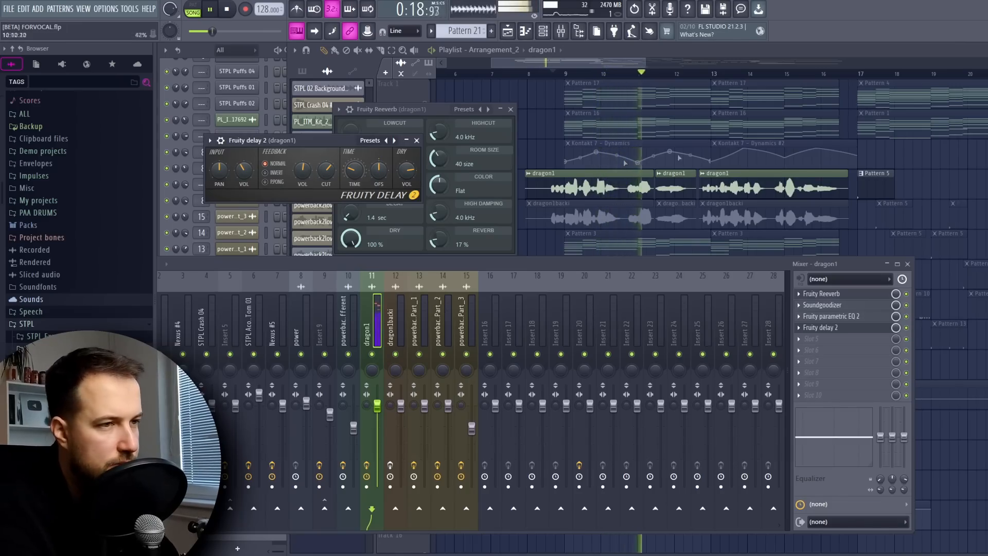
click(511, 109)
click(416, 140)
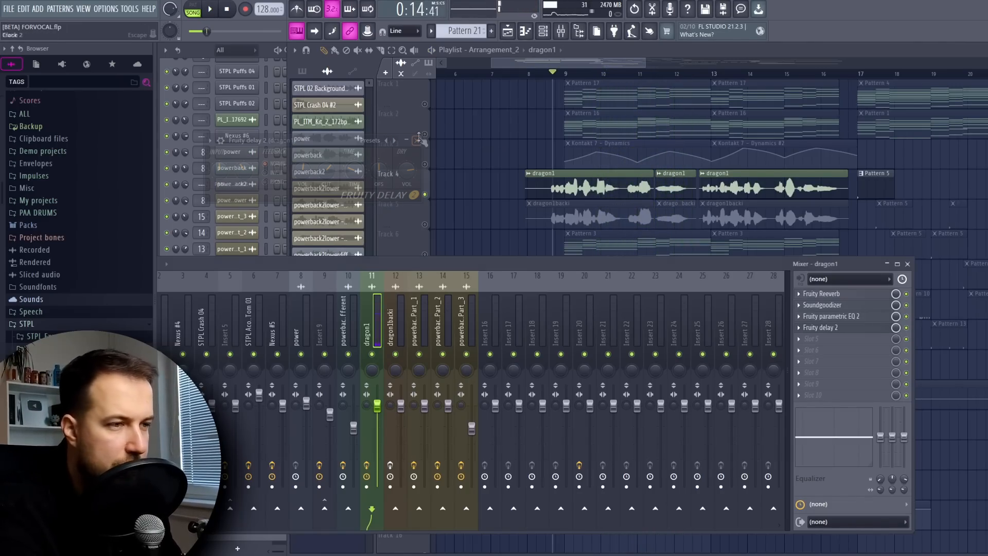
Solo the dragon1backi backing vocal and play it while inspecting its Fruity Reeverb and Fruity parametric EQ 2
click(427, 225)
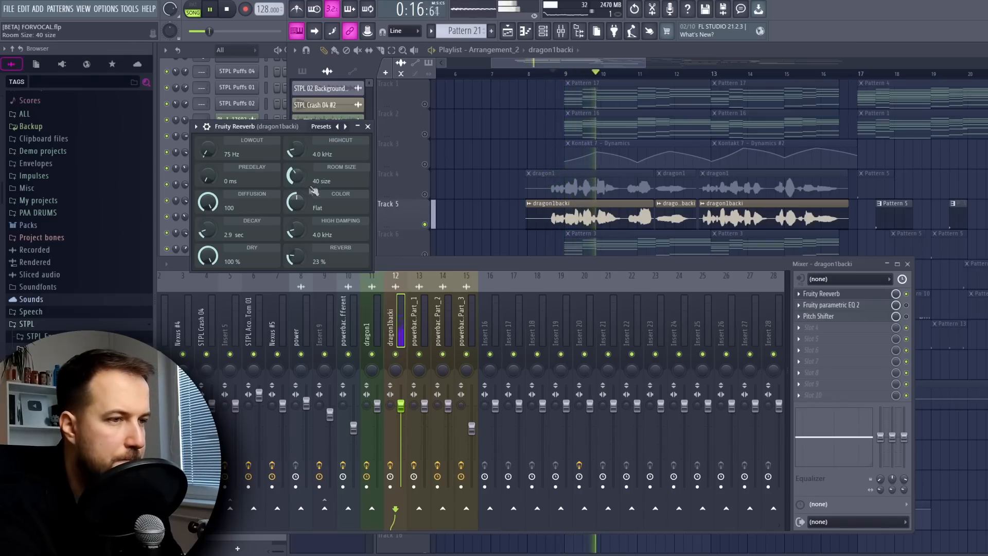
key(space)
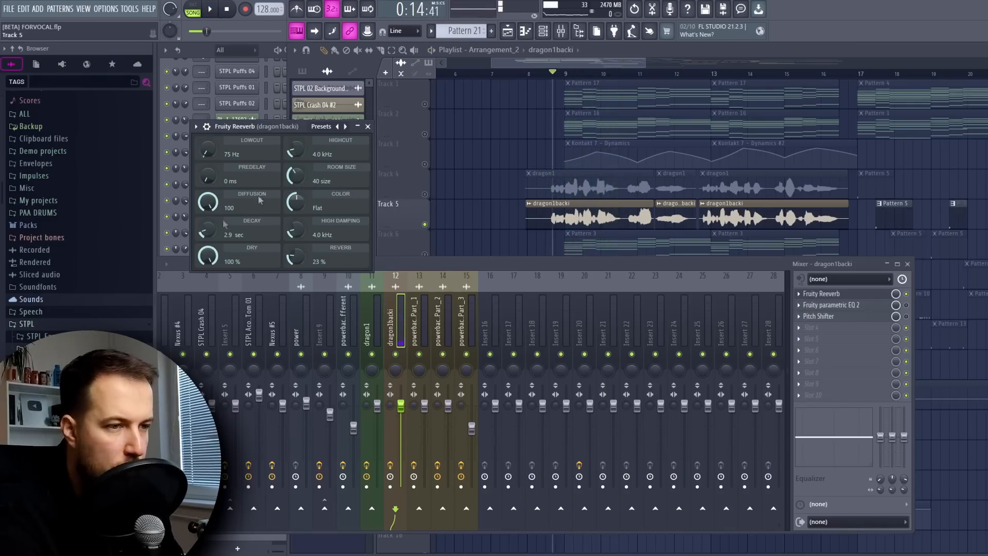
click(869, 305)
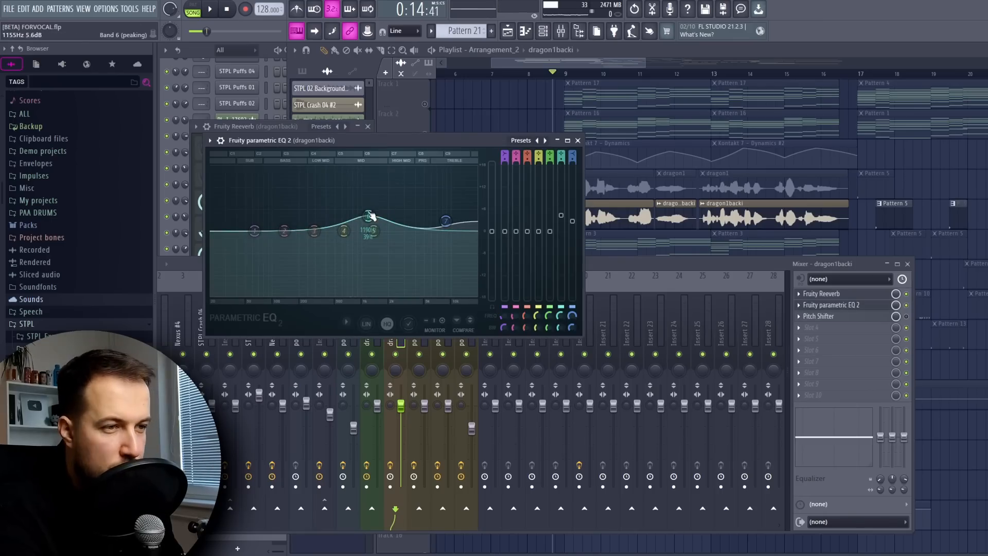
key(space)
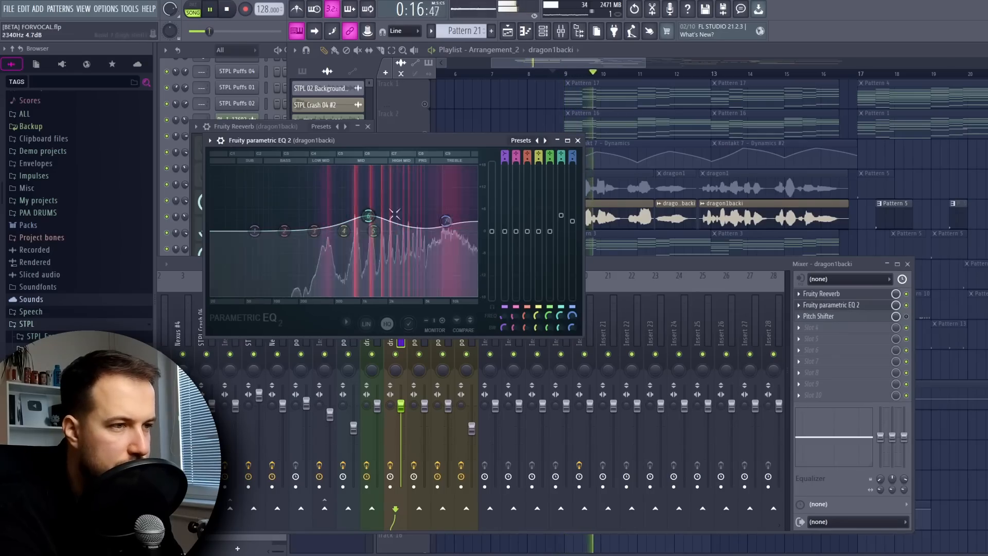
key(space)
click(870, 305)
Inspect the Pitch Shifter on the dragon1backi mixer track while playing the vocal, and close it together with the mixer
click(870, 316)
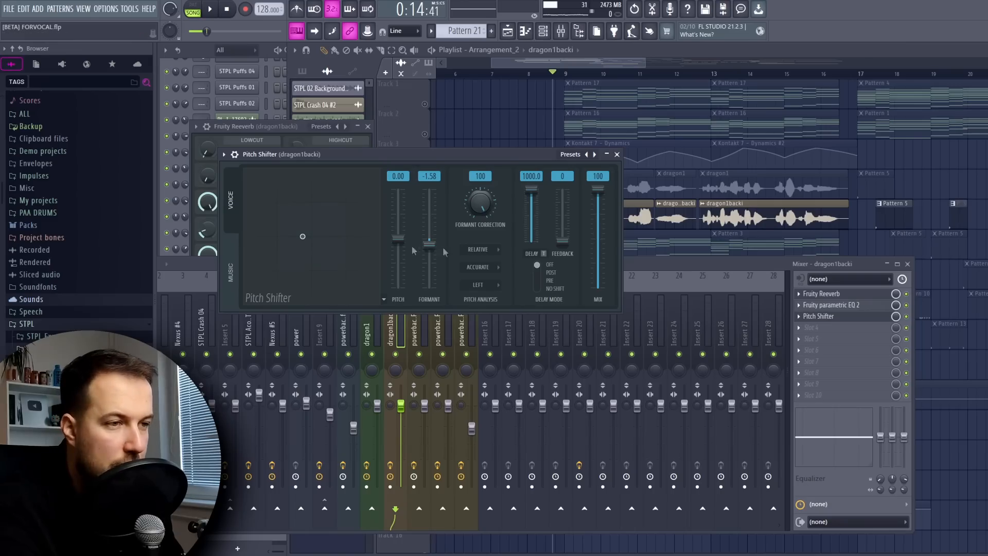
key(space)
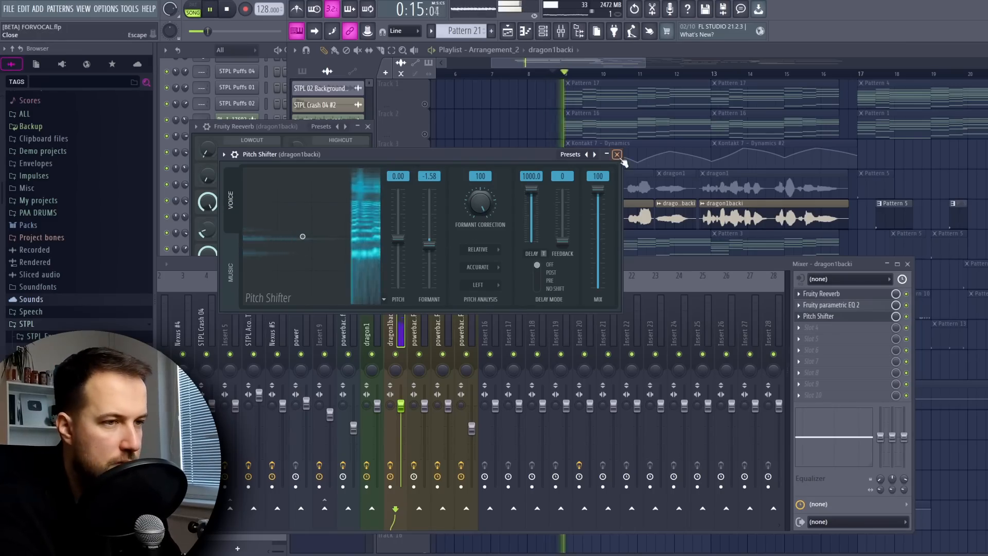
click(617, 154)
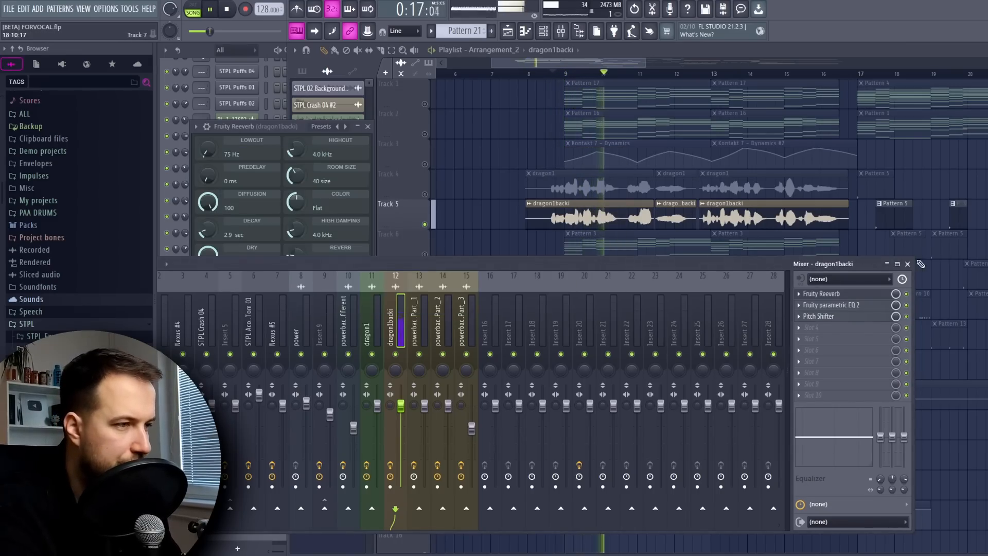
click(907, 264)
Play the full arrangement from the start of the dragon1 vocals past bar 17 into the following section
key(space)
click(528, 73)
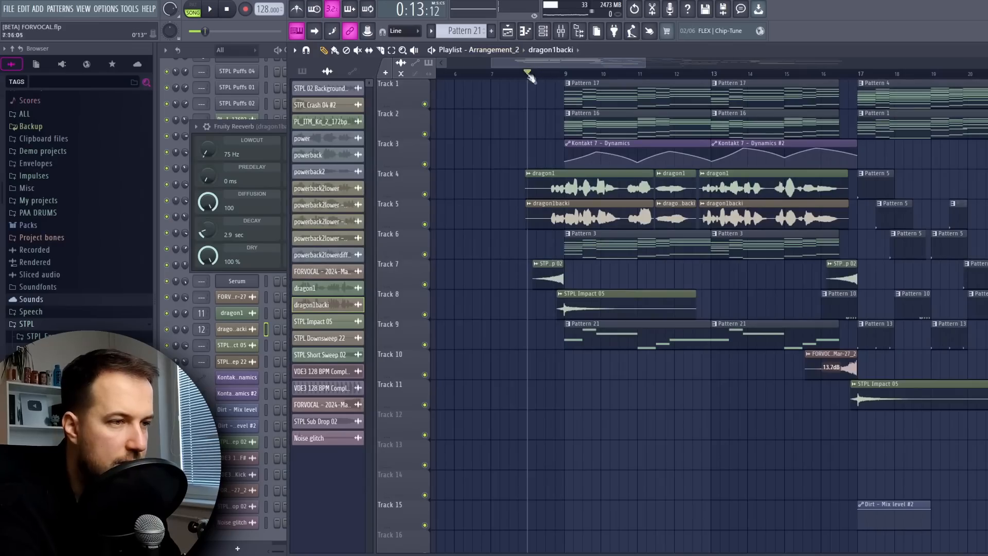
key(space)
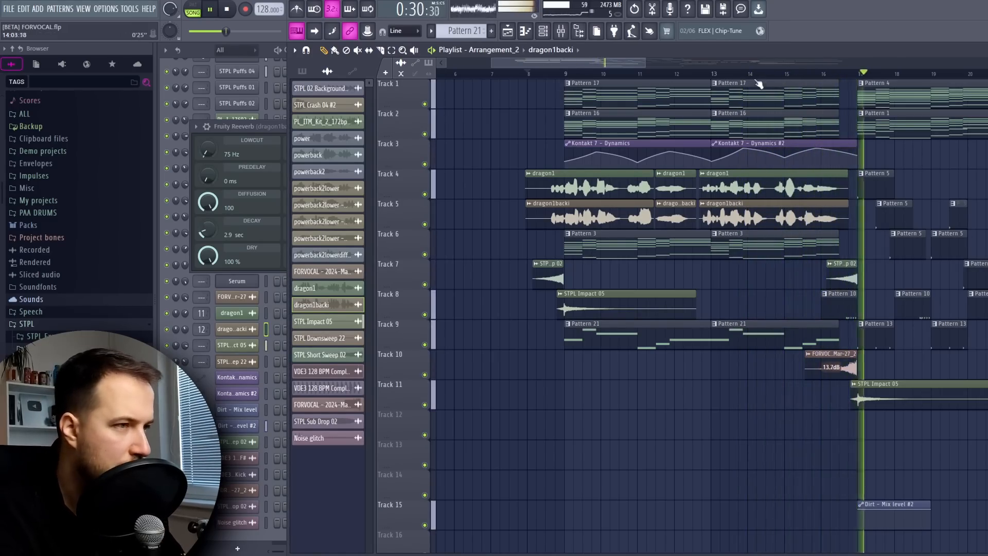
scroll(761, 75, down, 2)
drag(627, 68, 665, 72)
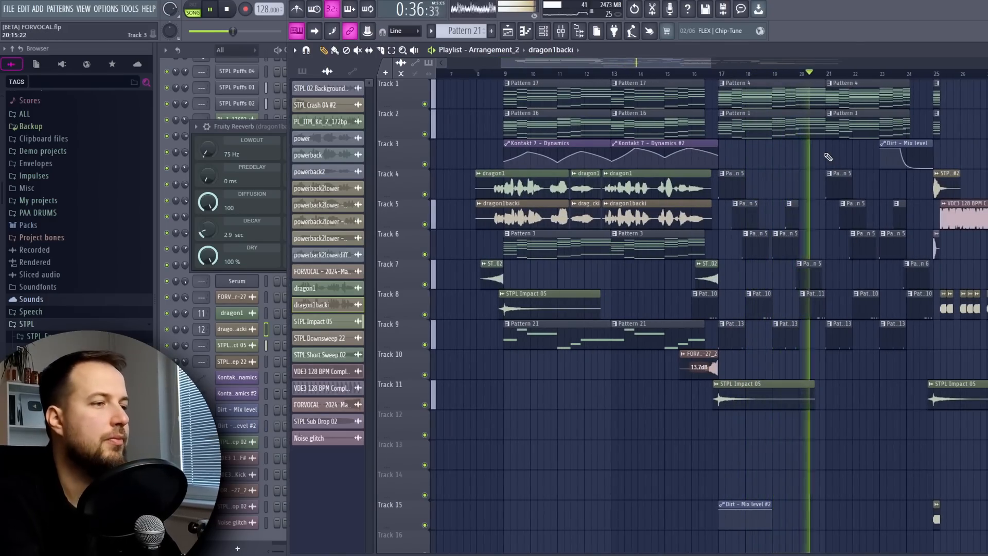
key(space)
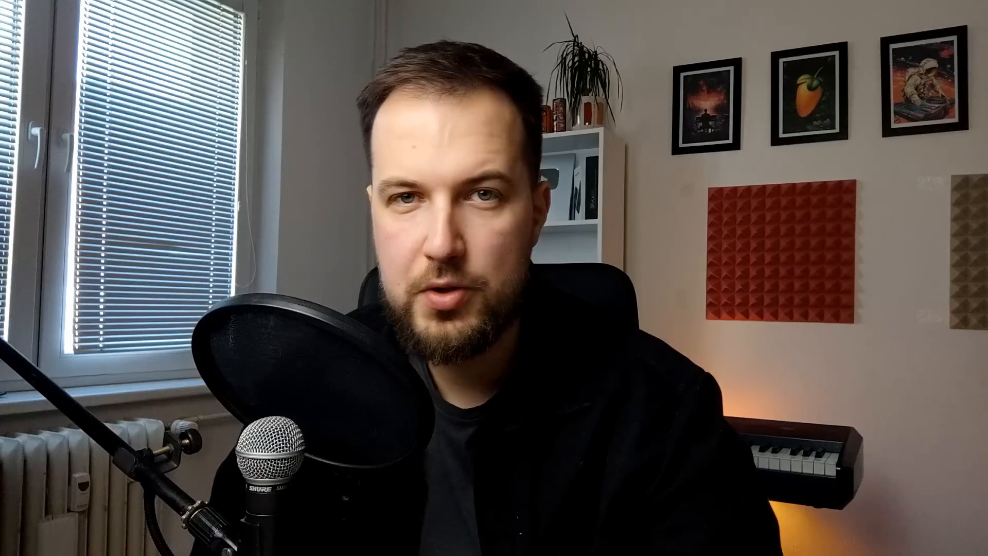
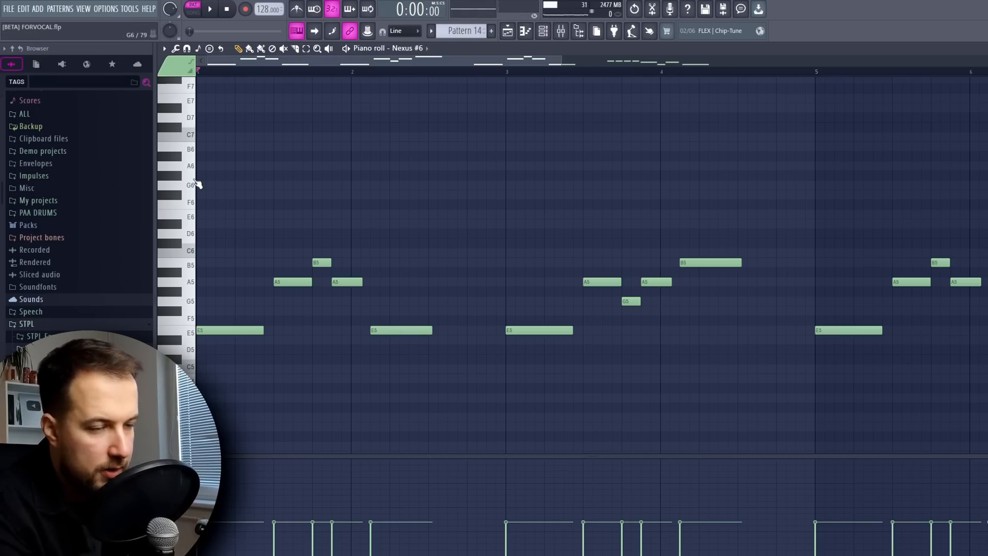
View the project info to read the lyrics stored in the comments, and close it
click(106, 9)
click(132, 107)
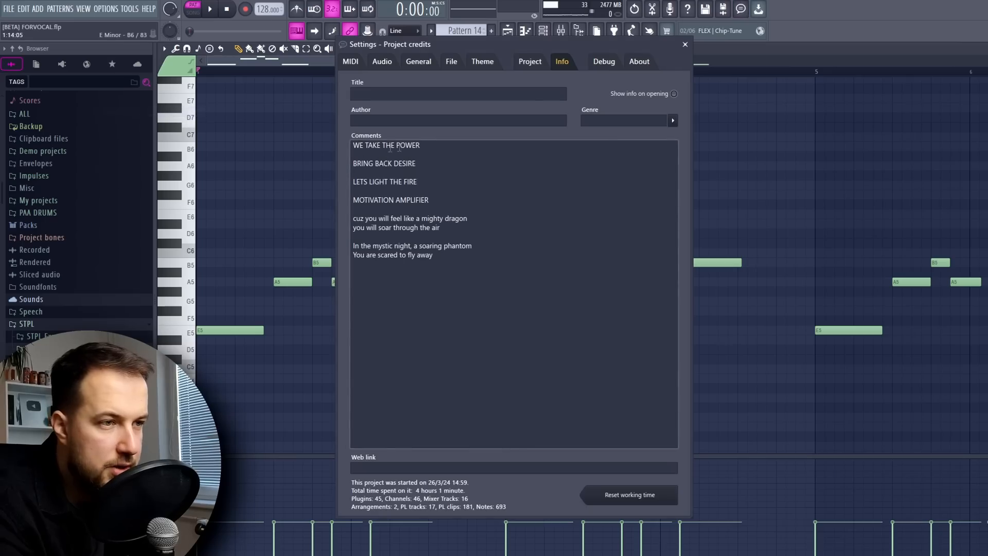
click(684, 45)
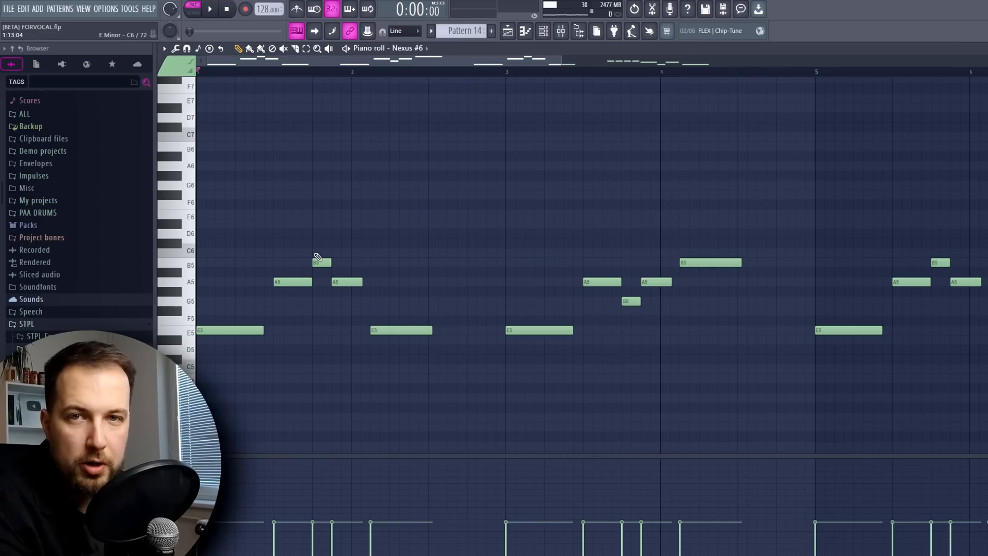
Play the first notes of the Pattern 14 Nexus #6 melody separately to match them with the lyric syllables
key(space)
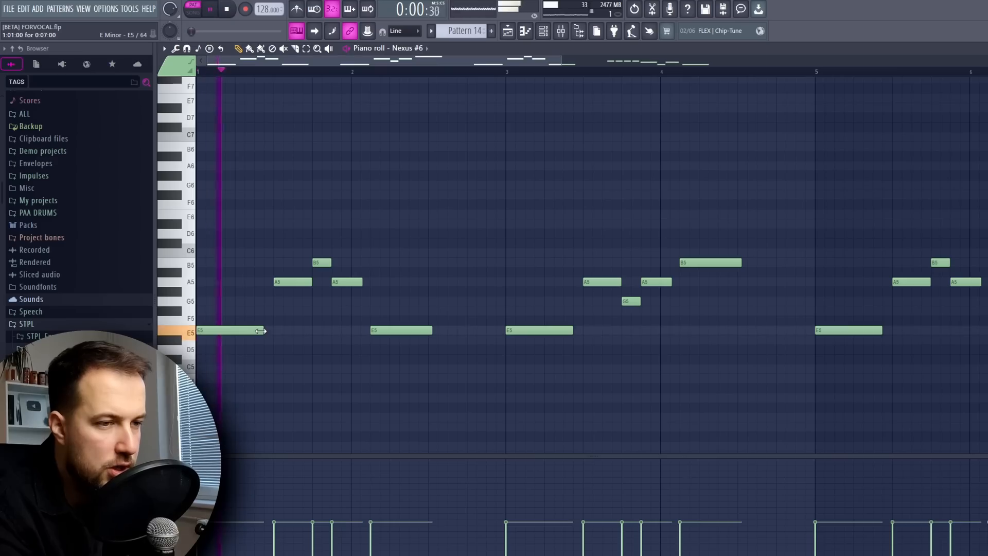
key(space)
click(276, 71)
key(space)
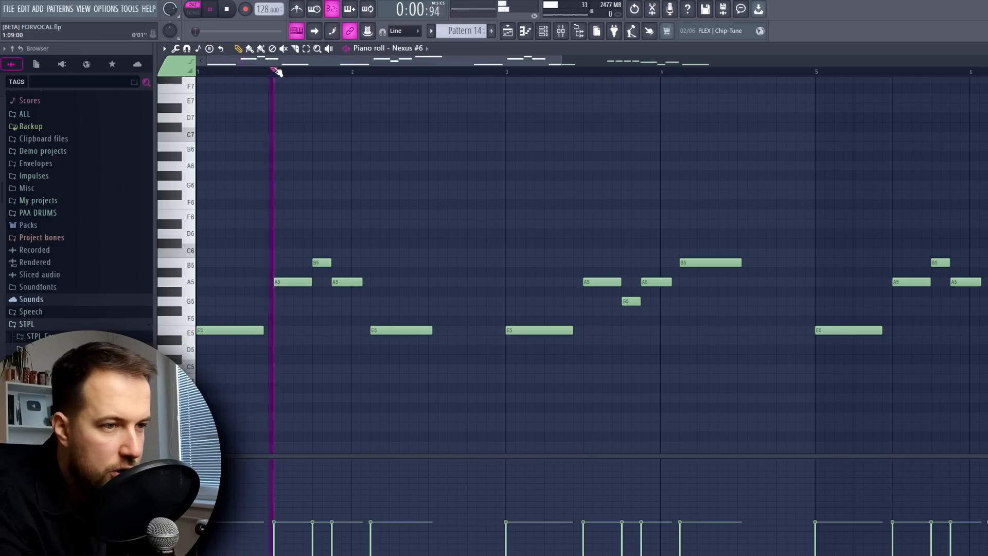
key(space)
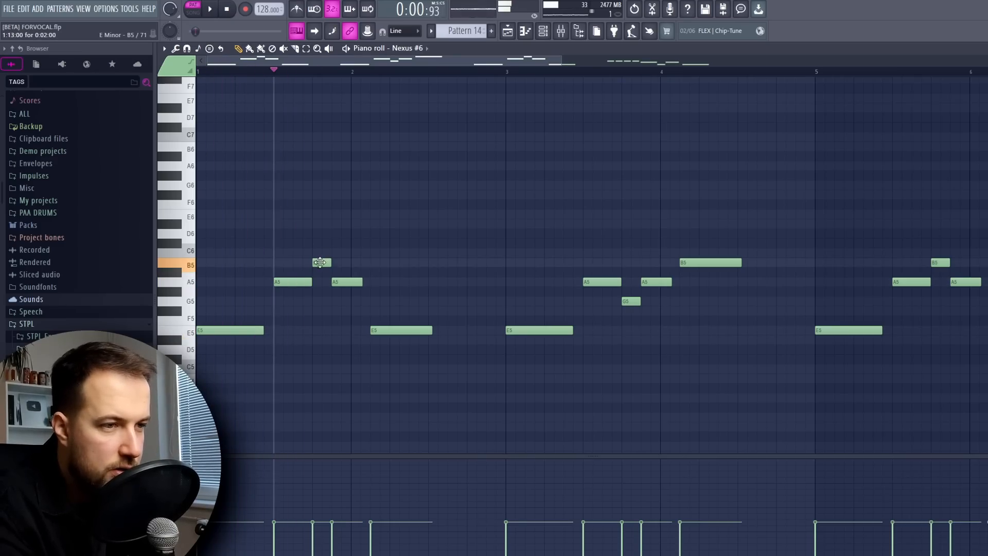
click(350, 284)
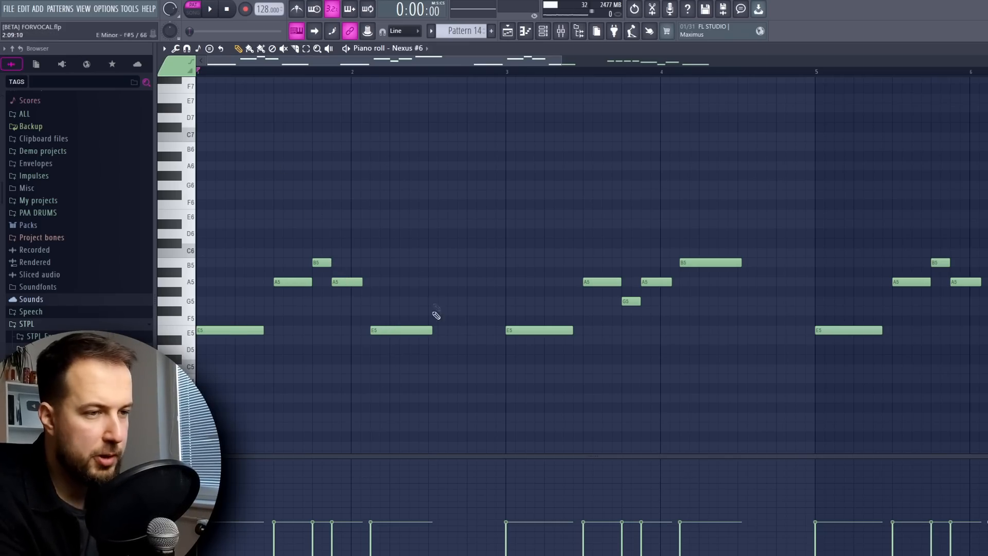
Play the Nexus #6 melody in longer phrases, from its beginning, from bar 3 and from bar 5
key(space)
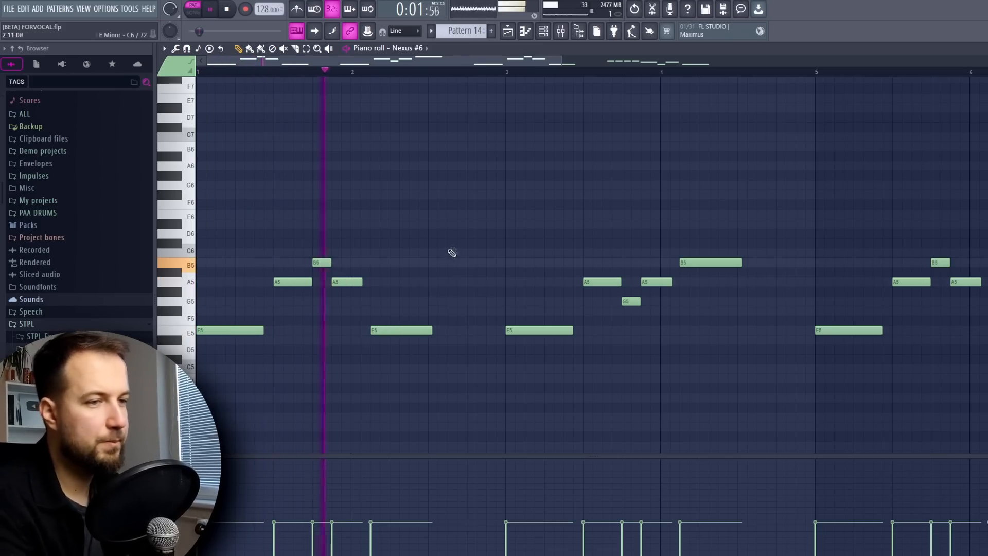
click(507, 72)
key(space)
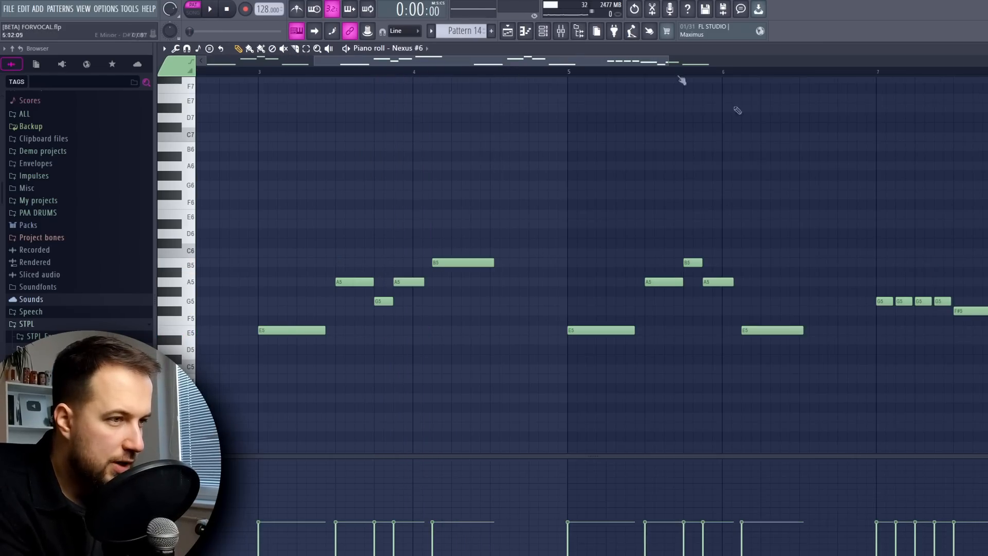
scroll(555, 76, down, 3)
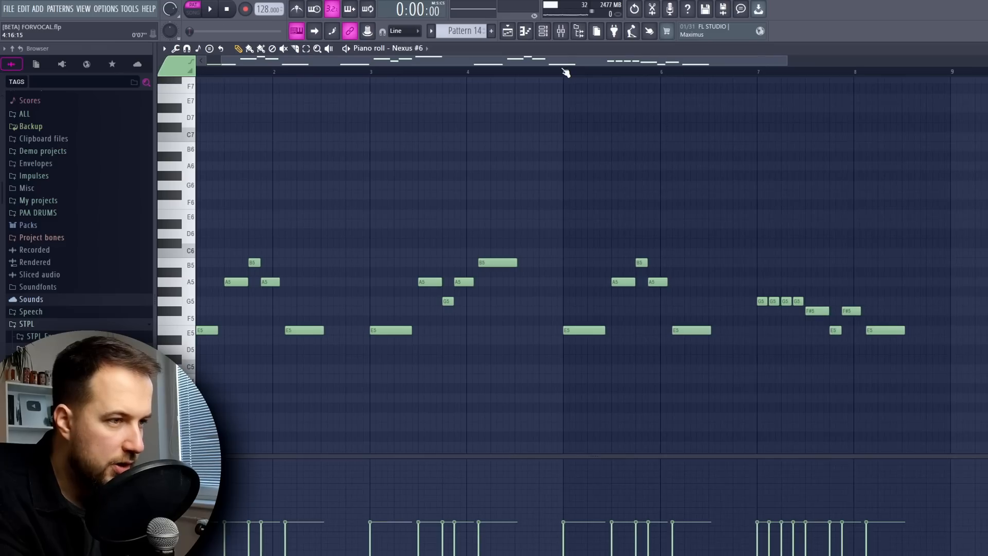
click(563, 70)
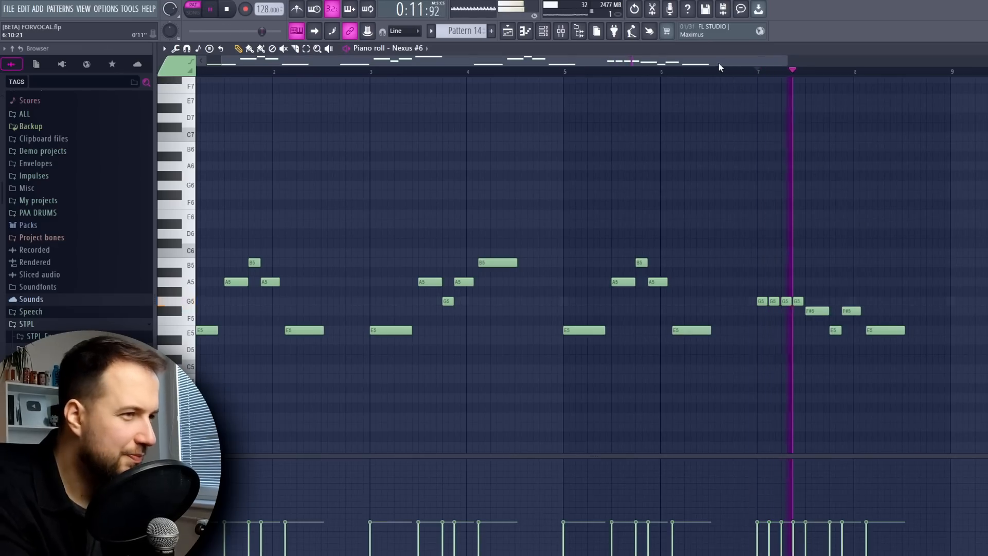
drag(718, 61, 756, 73)
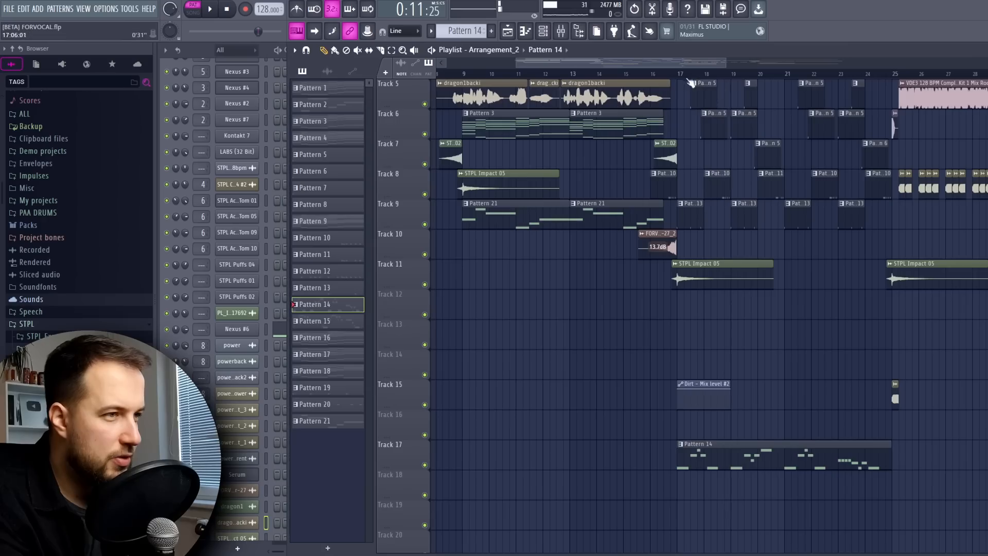
Examine the Pattern 14 clip in the playlist with the playhead set to bar 17 and audition the section
click(679, 73)
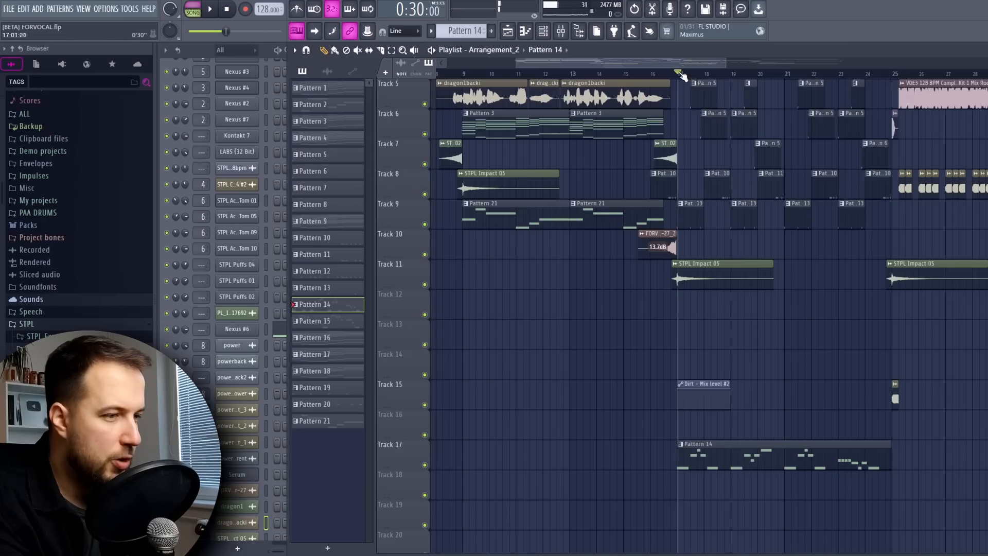
scroll(772, 228, up, 2)
scroll(772, 227, down, 2)
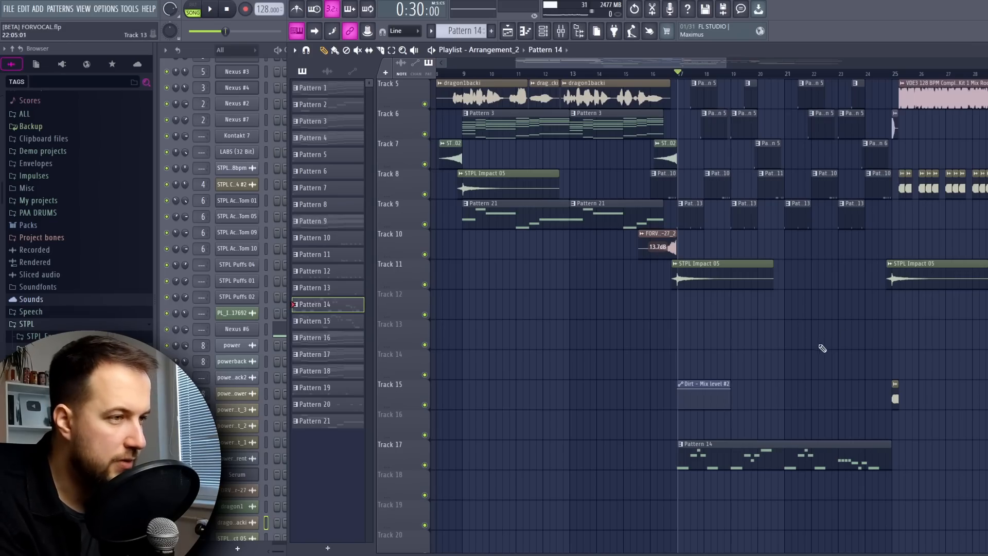
key(space)
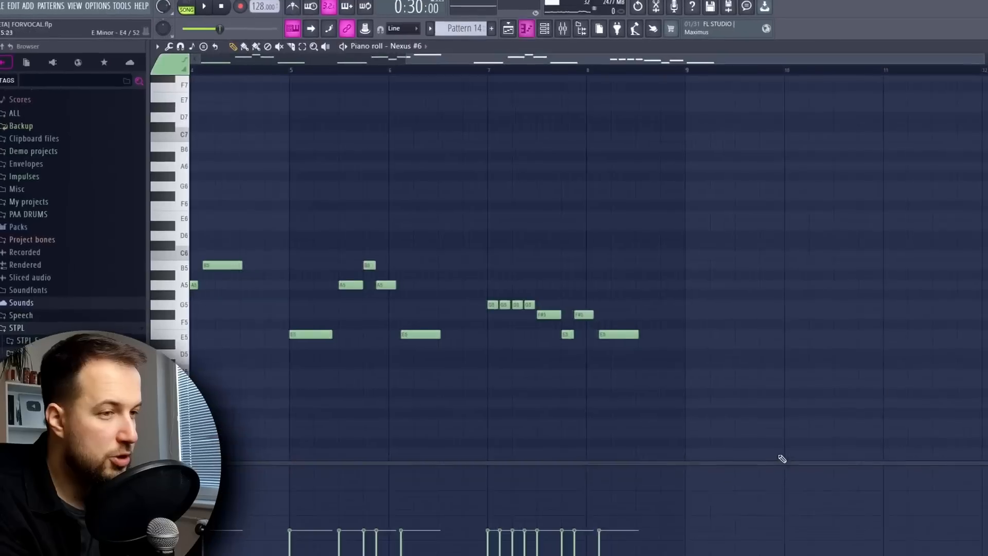
Export the Pattern 14 Nexus #6 melody from the piano roll as a MIDI file
drag(494, 59, 211, 60)
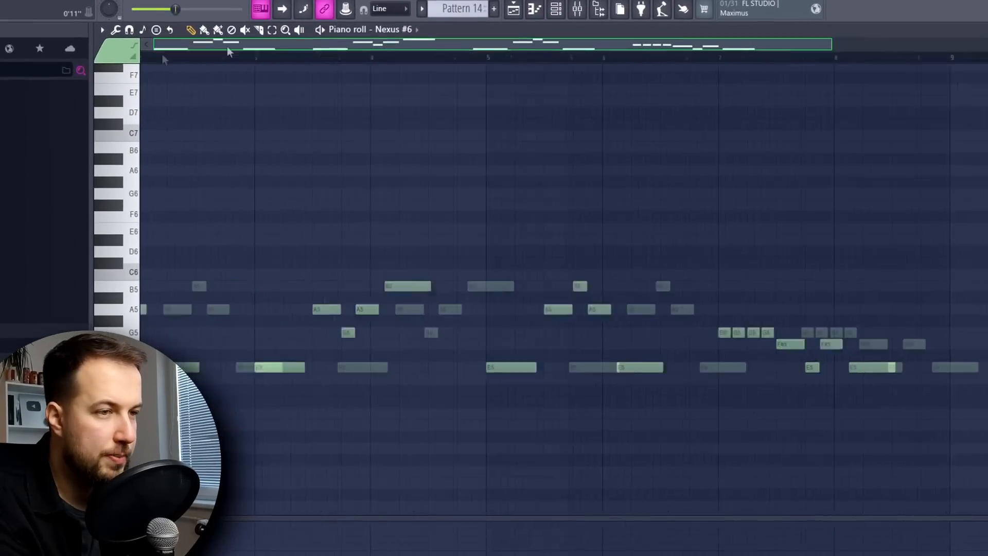
click(103, 30)
mouse_move(116, 42)
click(263, 94)
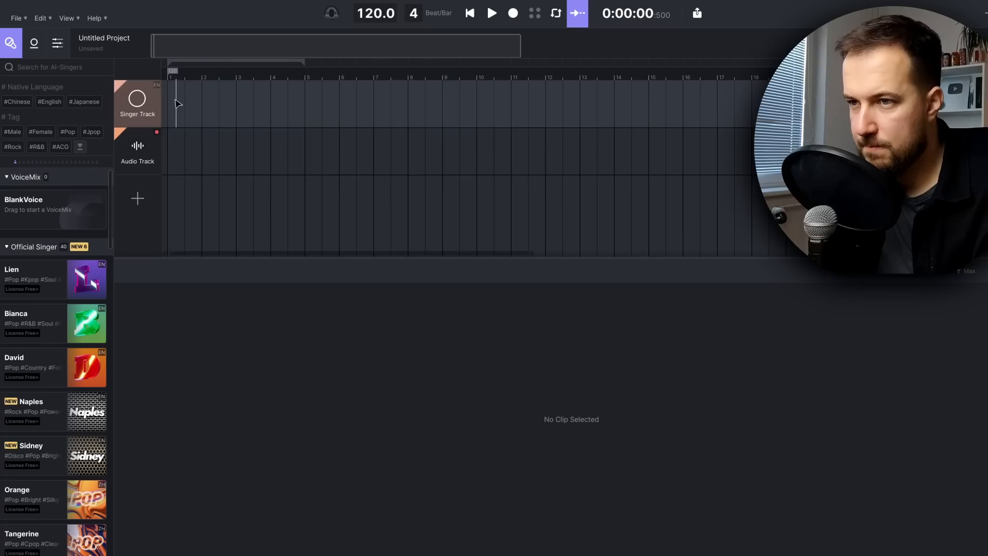
Switch to ACE Studio, import power.mid onto the singer track and sync the project tempo to its 128 BPM
right_click(182, 99)
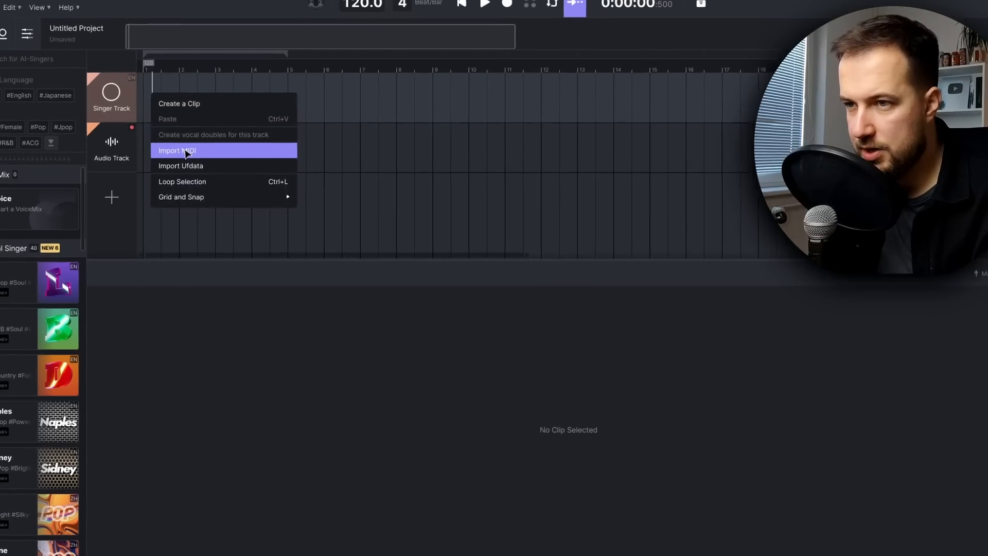
click(161, 146)
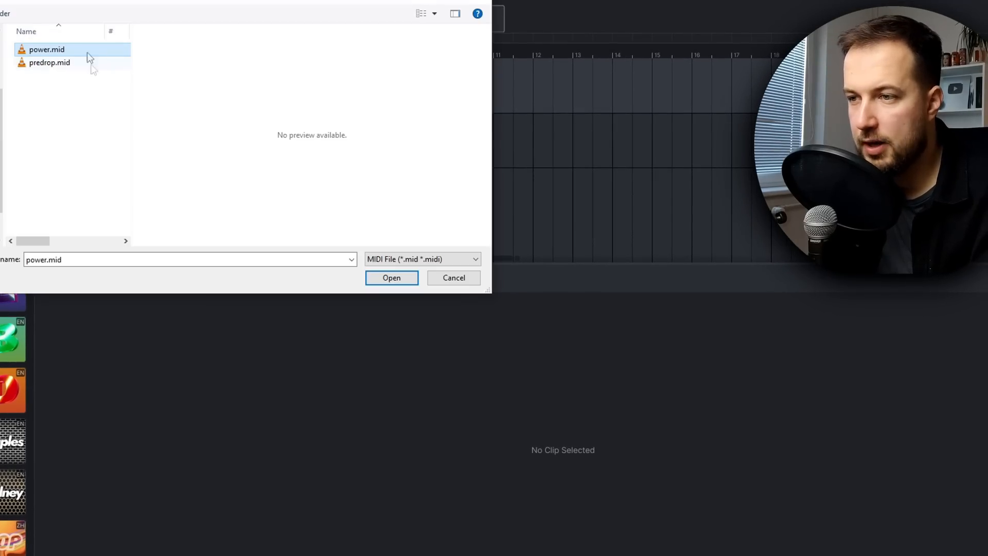
click(391, 278)
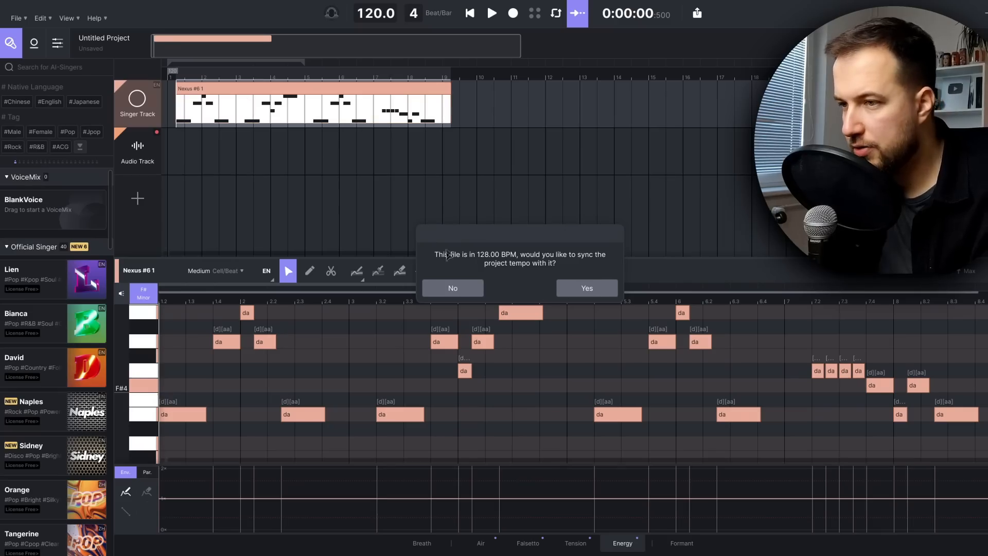
click(585, 290)
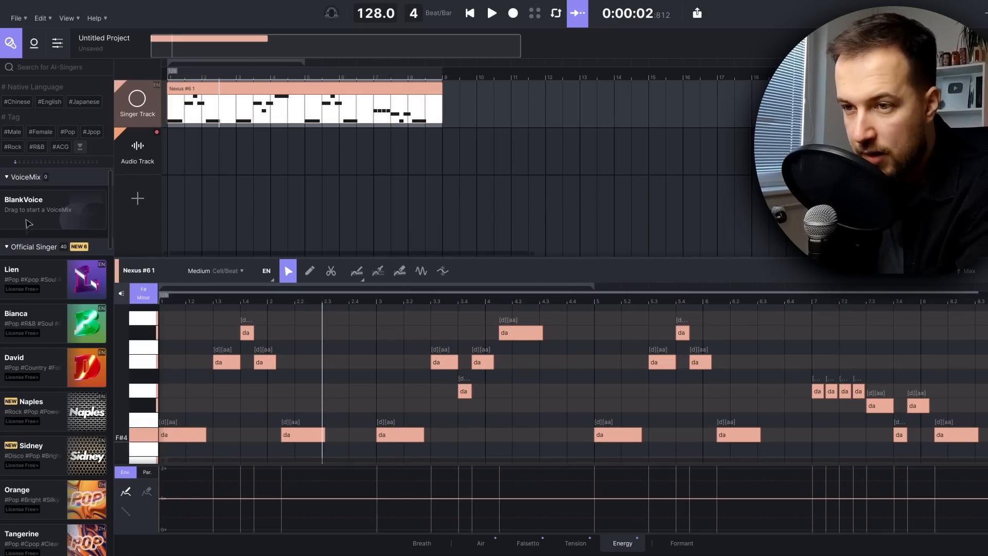
Assign the official singer Lien to the singer track and play back the imported melody
mouse_move(59, 271)
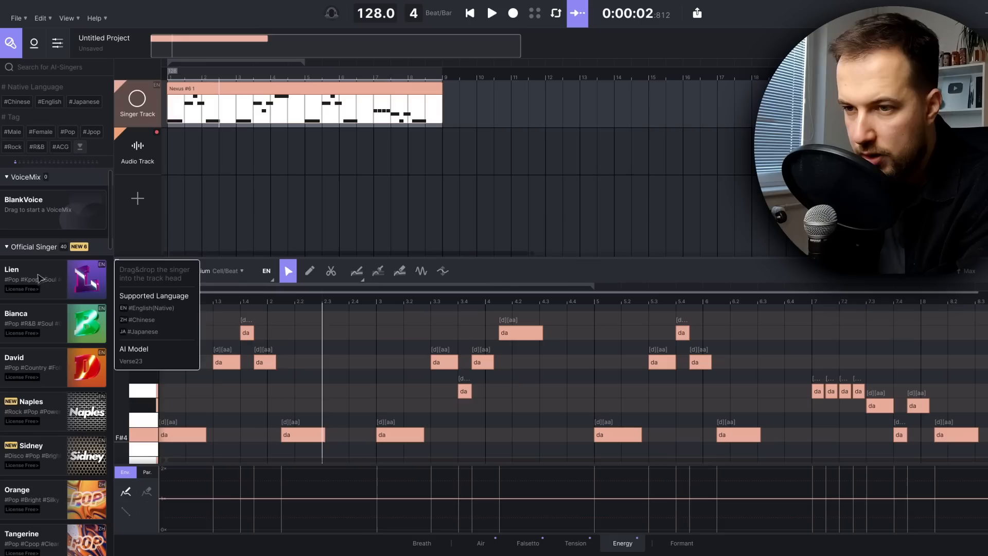
drag(38, 278, 136, 99)
key(space)
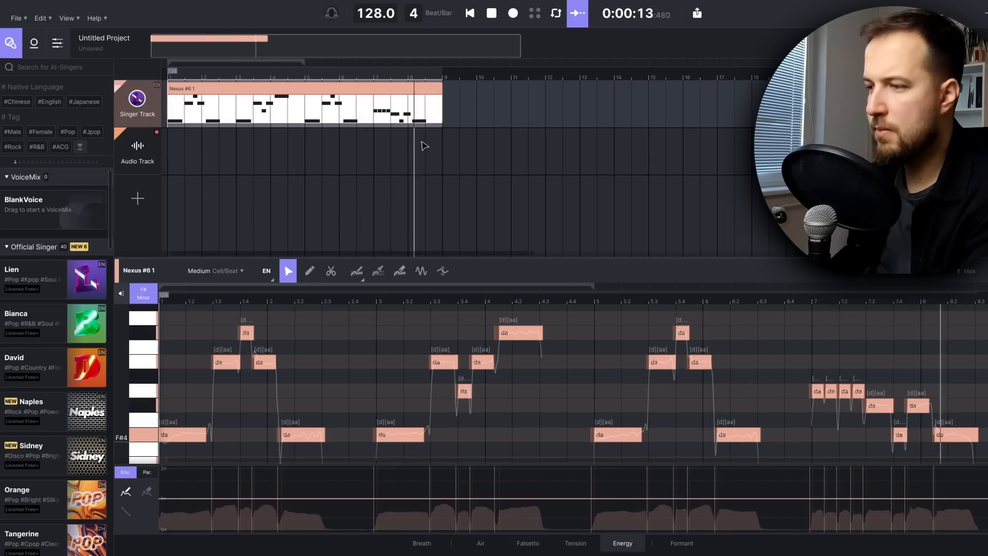
key(space)
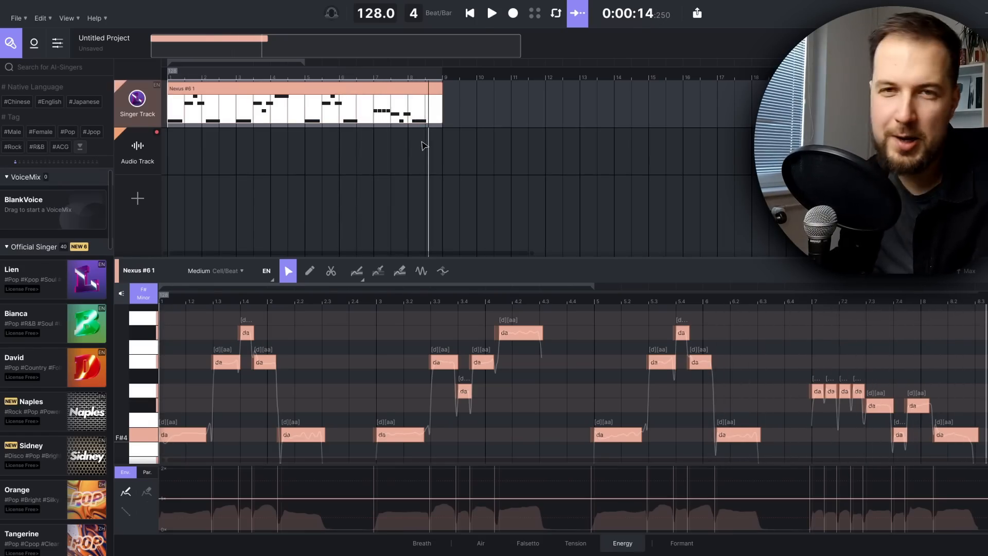
Enter the lyrics "we take the power" starting at the bar 1 note and "bring back desire" starting at the bar 3 note
click(180, 437)
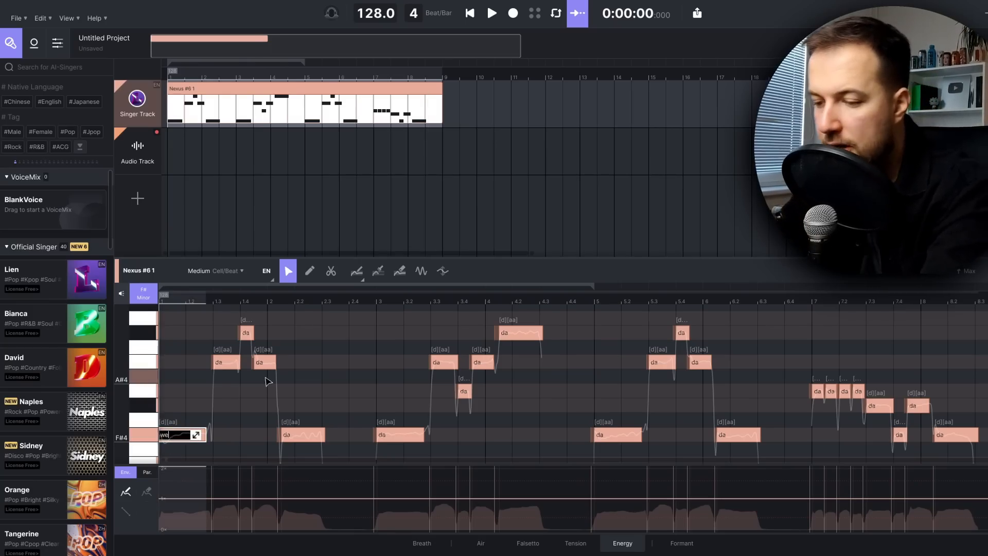
text(we take th)
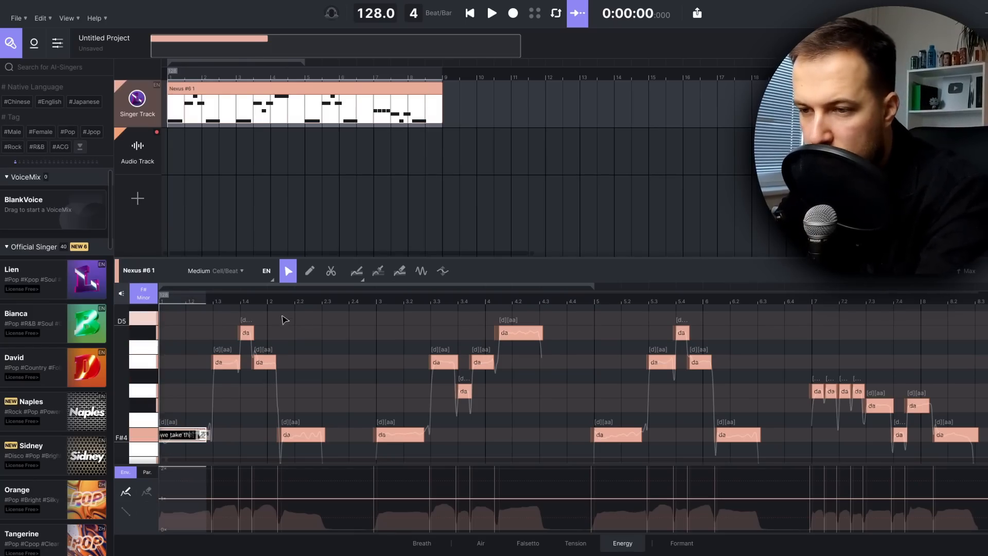
text(e p)
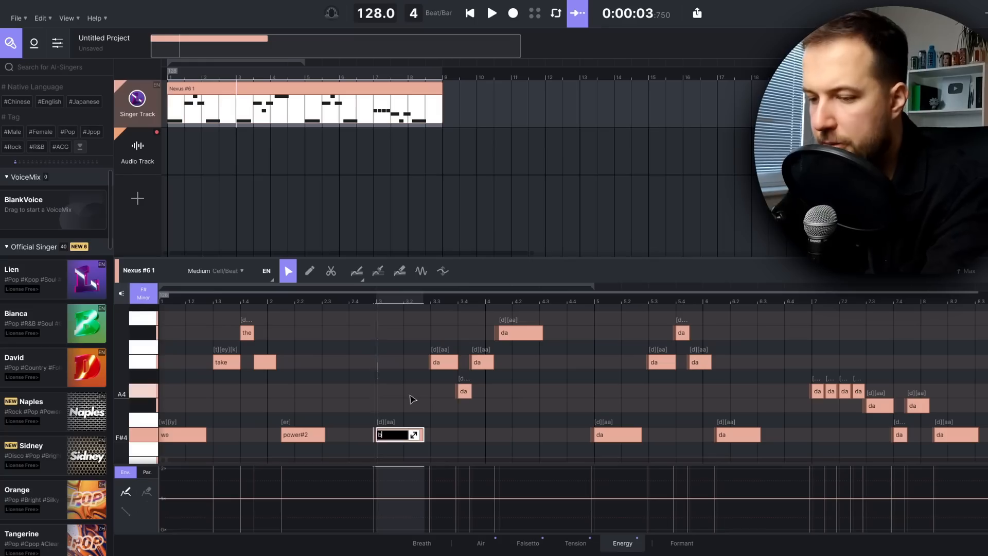
text(bring ba)
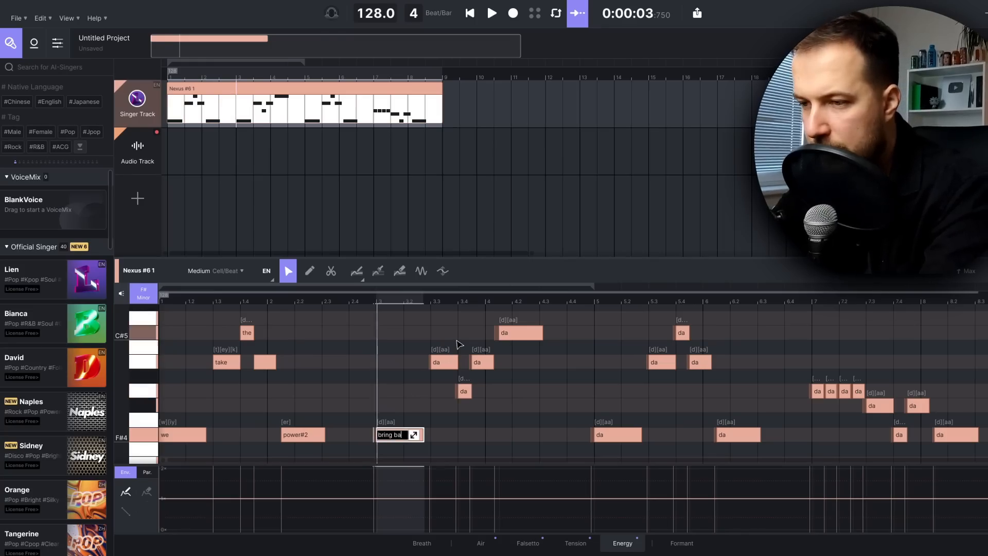
Enter the lyrics "lets light the fire" starting at the bar 5 note and "motivation amplifier" starting at the bar 7 note
text(lets )
text(li)
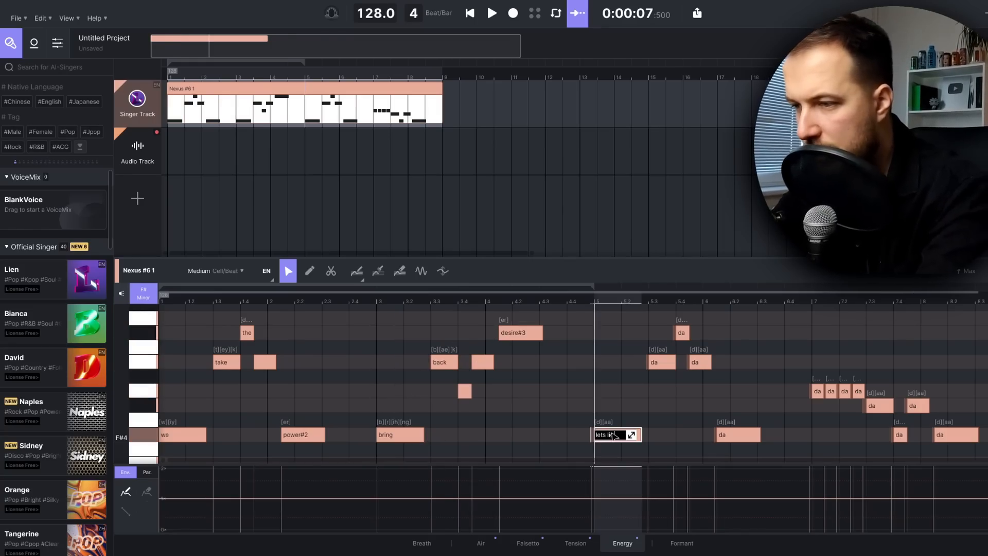
text(ght th)
text(motiva)
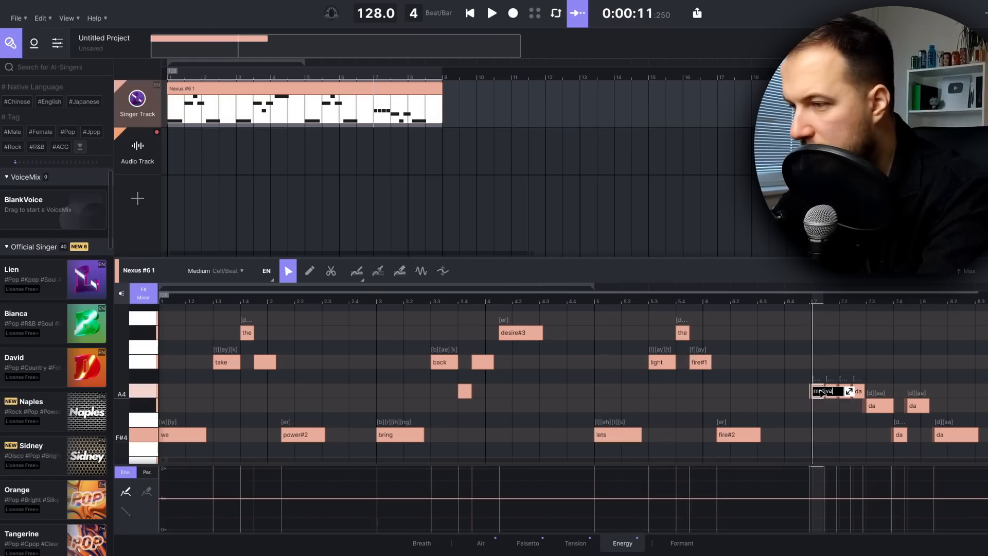
text(tion amplifie)
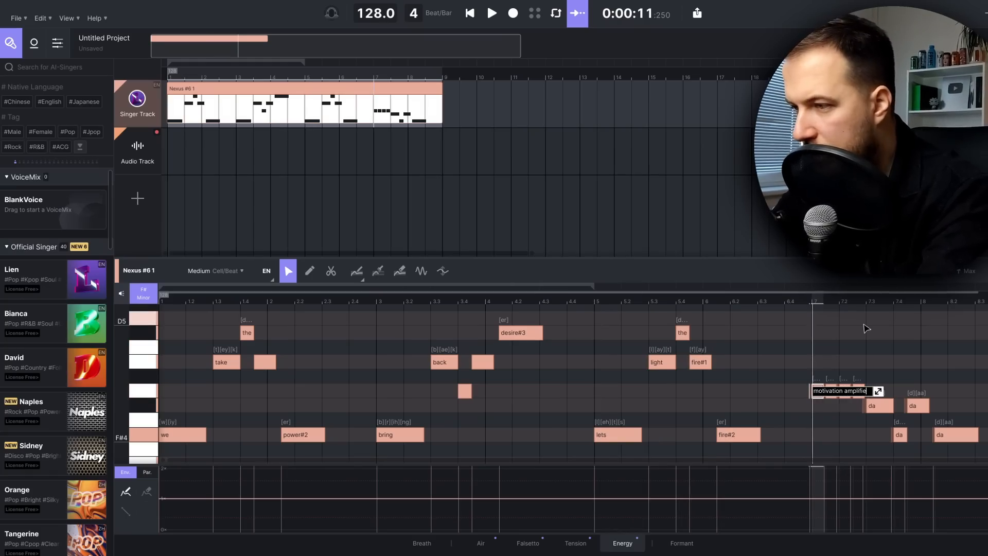
text(r)
key(Return)
Check how the syllables are spread over the notes and play back the sung melody from the beginning
scroll(867, 328, up, 3)
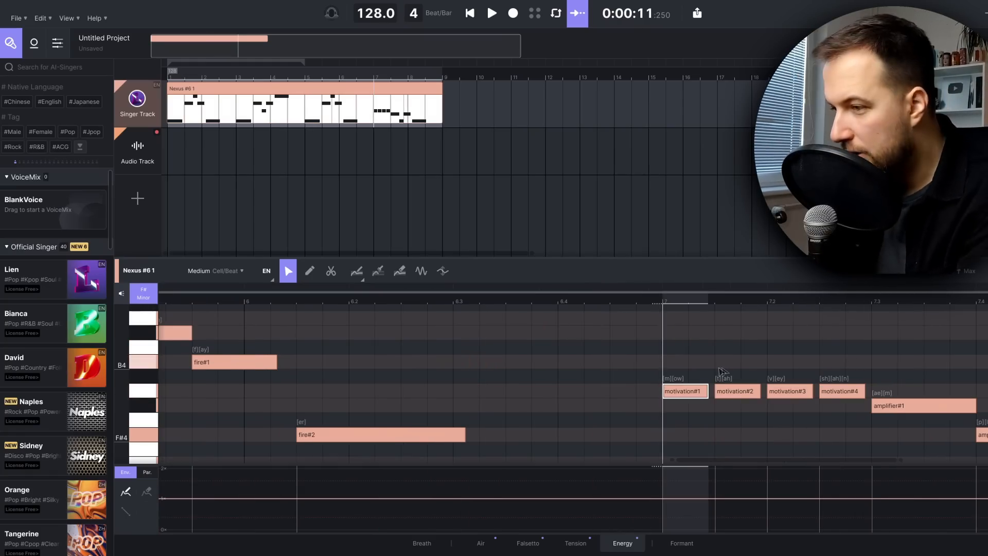
scroll(909, 394, down, 3)
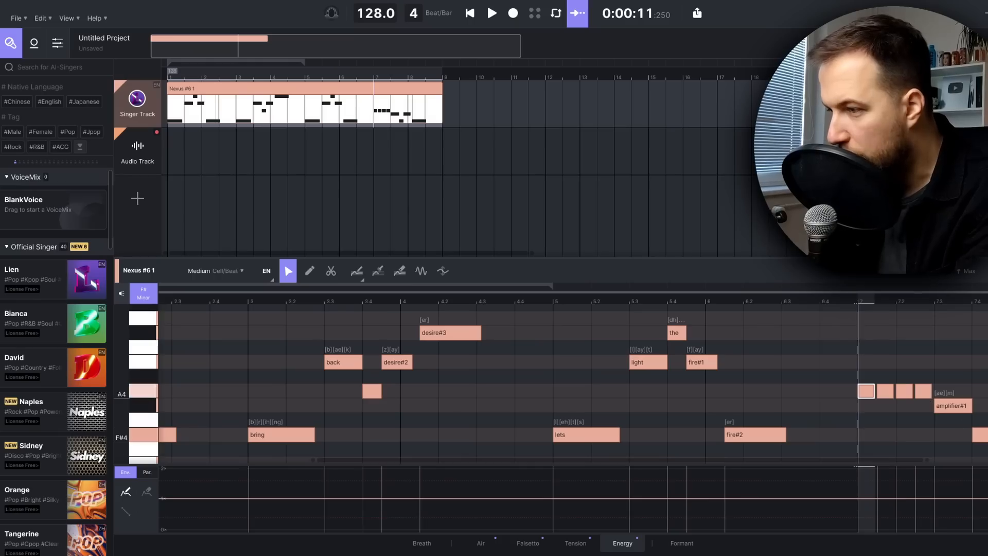
scroll(969, 396, down, 2)
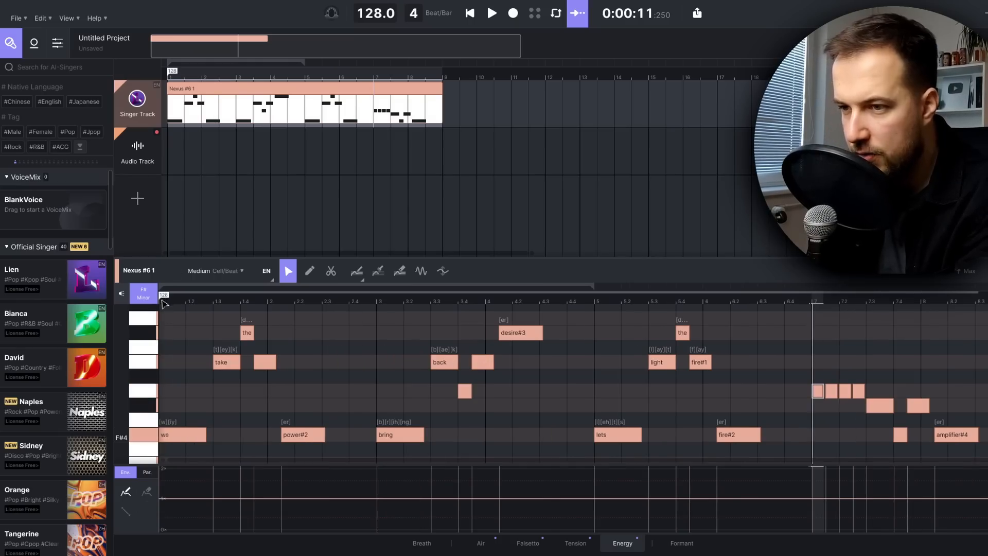
click(163, 304)
key(space)
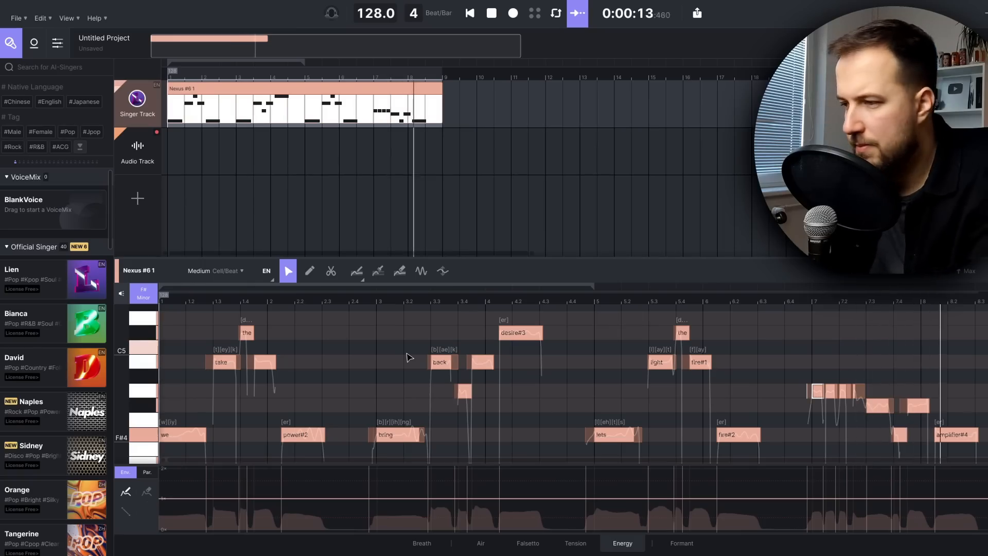
key(space)
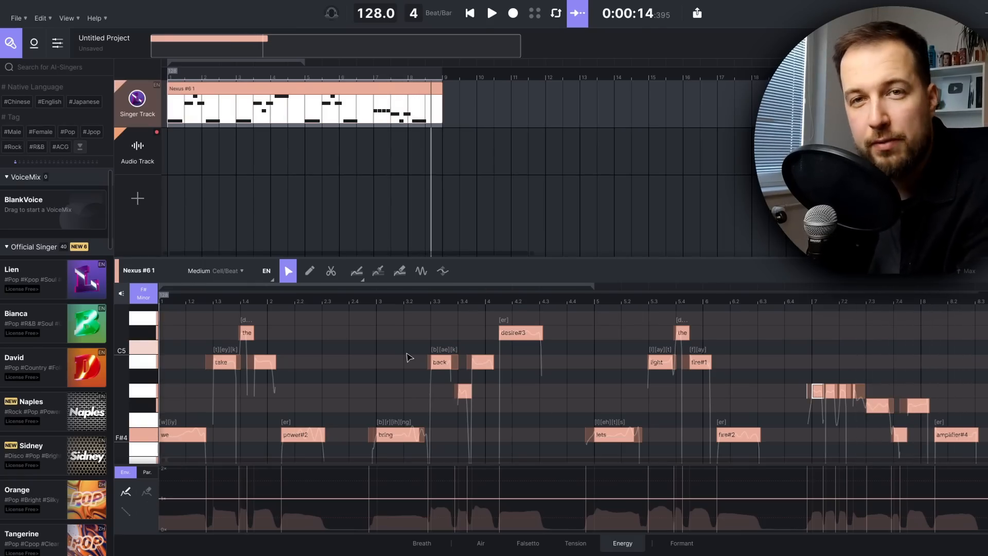
Change the phonemes of "power" to "p aa" on its first note and "w er" on its second note
scroll(254, 434, up, 2)
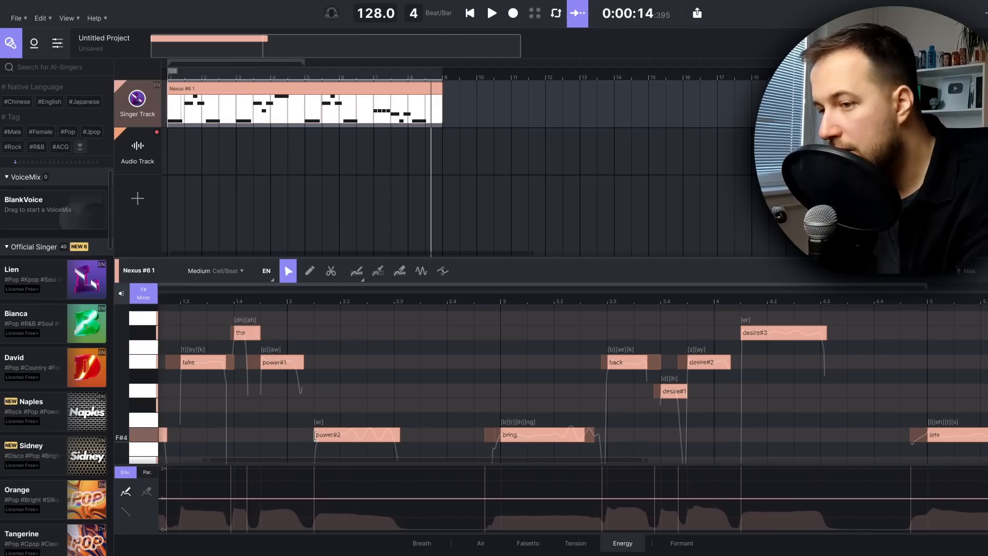
click(276, 353)
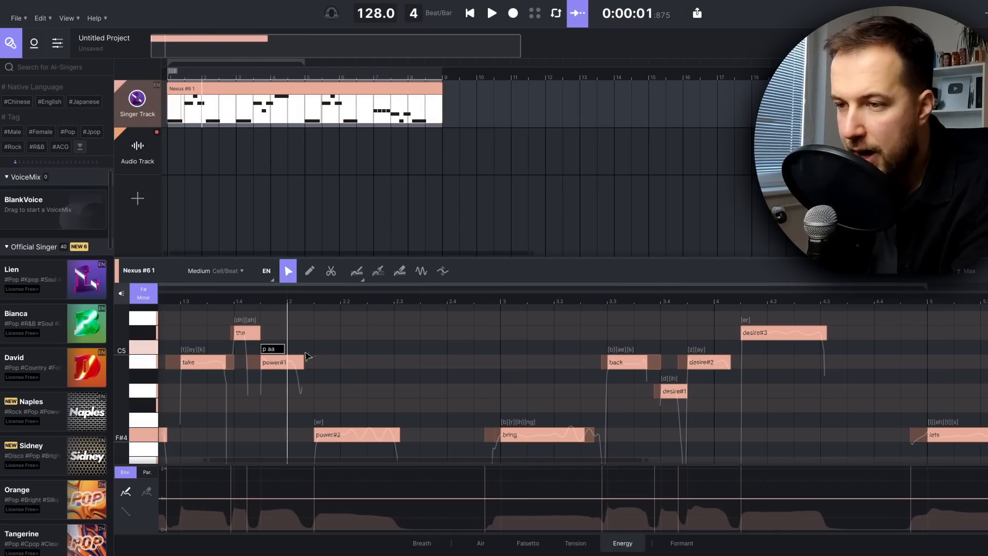
click(320, 431)
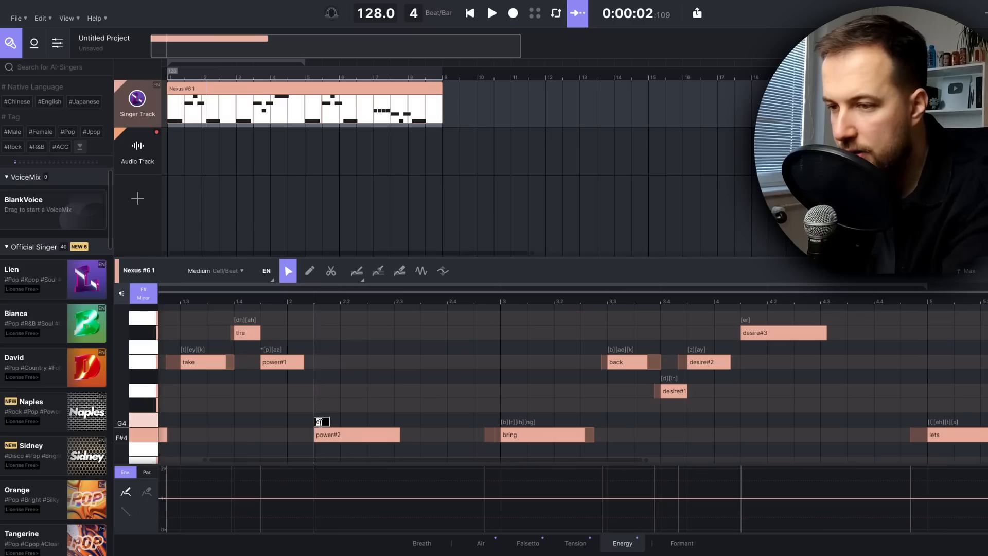
click(329, 423)
text(w er)
key(Return)
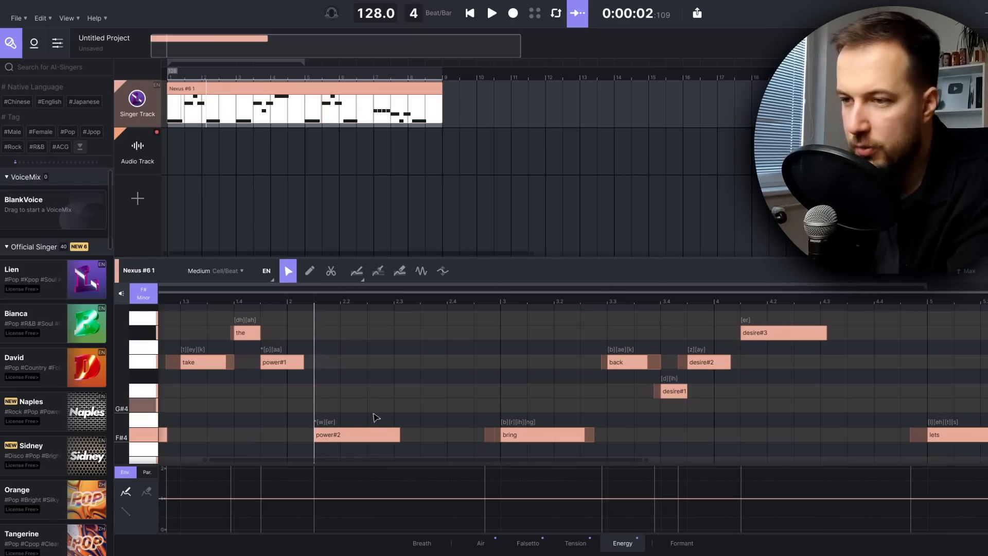
Play back the first phrase from the start to hear the edited pronunciation of "power"
scroll(257, 383, down, 1)
scroll(257, 383, up, 1)
scroll(253, 382, down, 5)
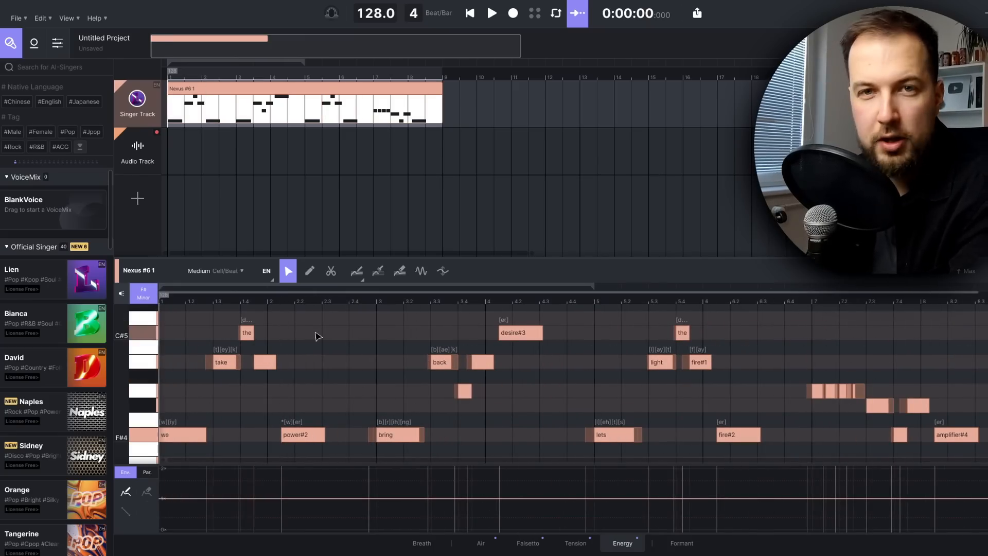
key(space)
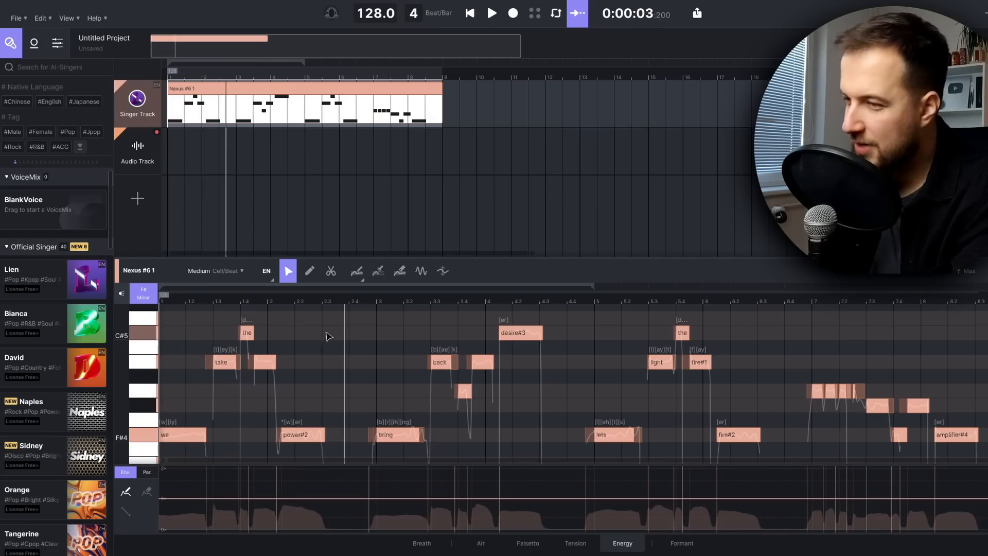
key(space)
Set the phonemes of "fire" to "f aa" and "y er", end "desire" and "amplifier" on "y er", and play the looped clip
scroll(518, 401, up, 1)
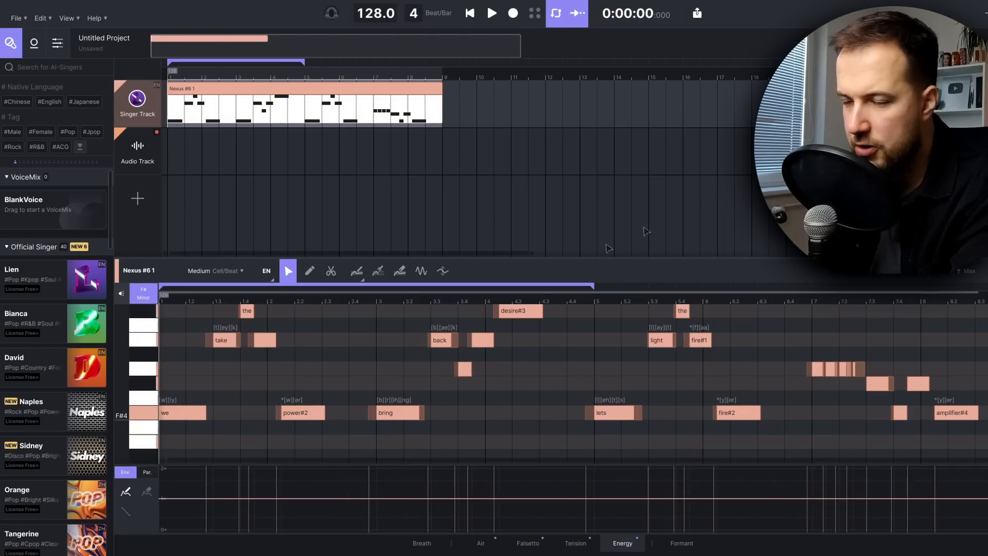
key(space)
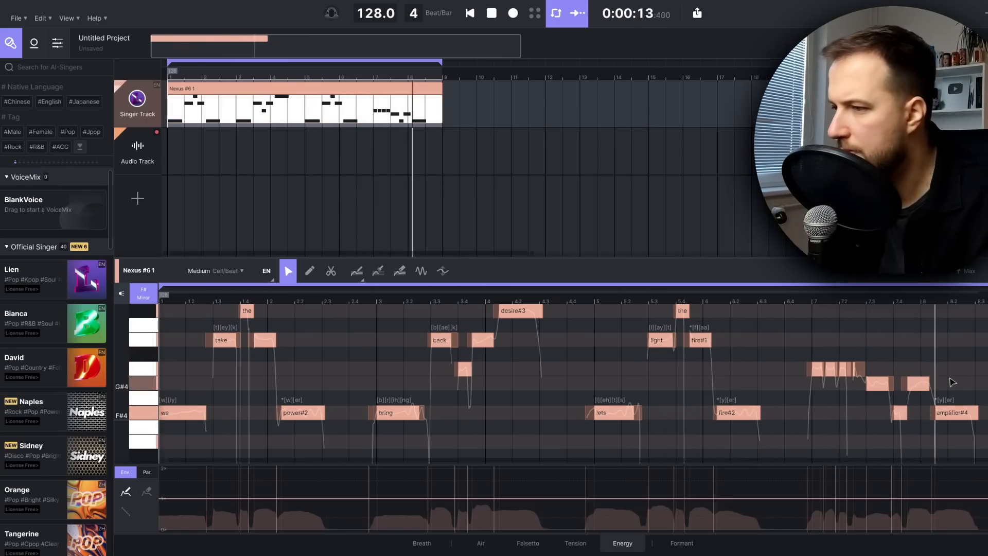
key(space)
Duplicate the singer track and lower the copy's "take", "the" and first "power" notes to the pitch of "we"
scroll(441, 375, up, 2)
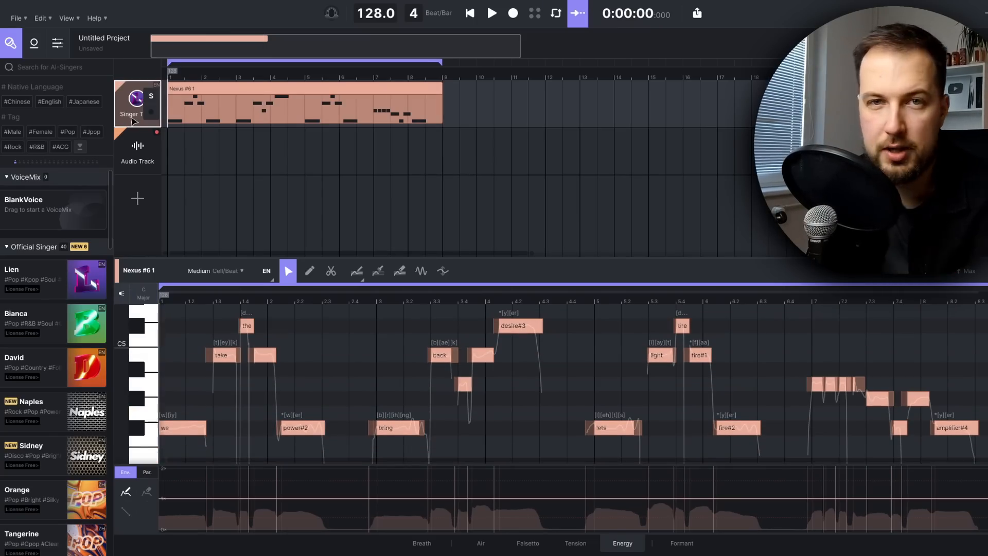
right_click(132, 118)
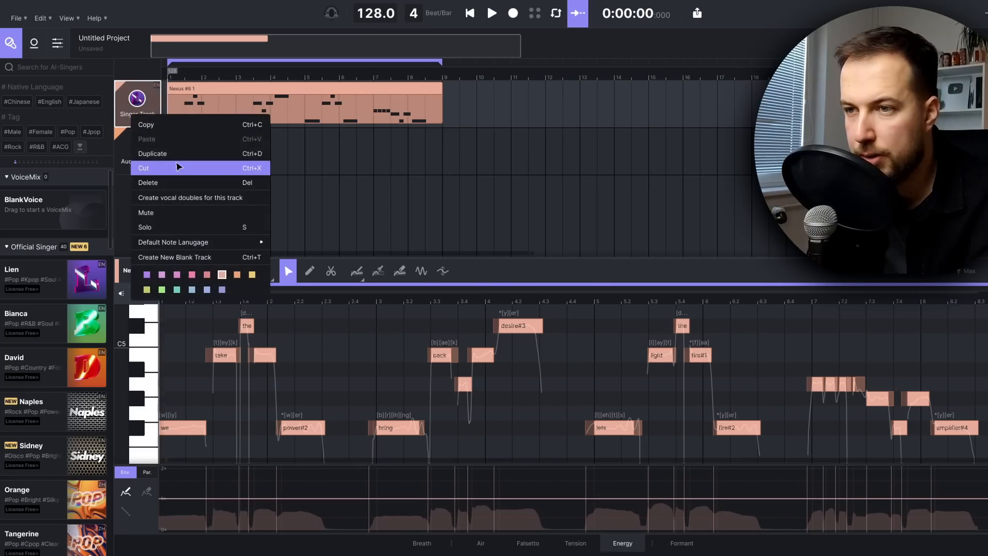
click(175, 154)
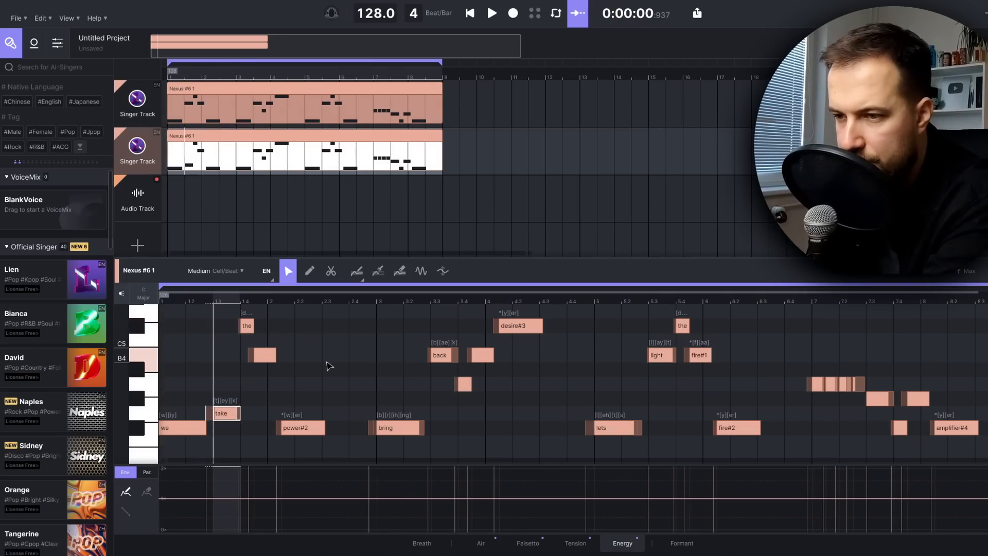
key(Down)
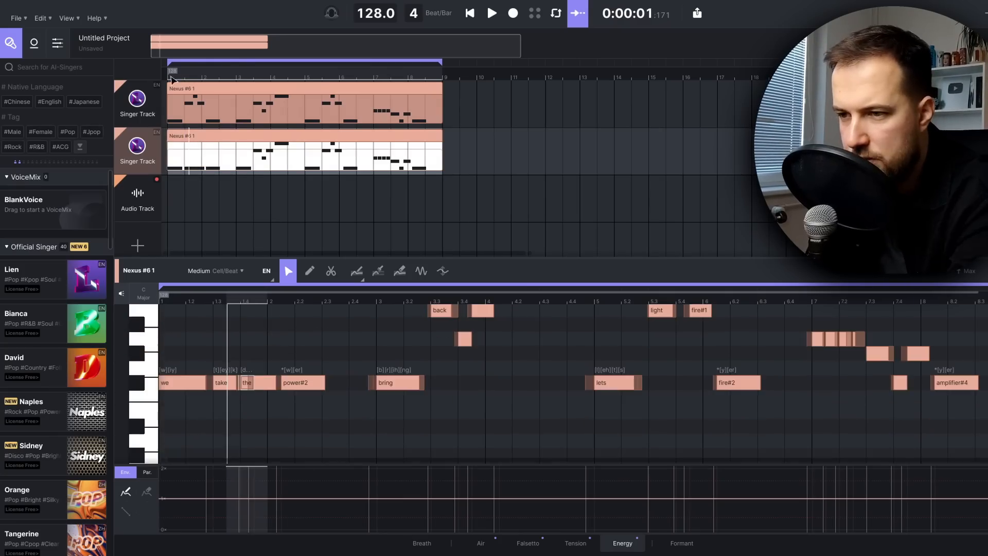
Play back both singer tracks from the start and lower the copy's "back desire" notes to the pitch of "bring"
click(168, 77)
scroll(311, 326, up, 1)
key(space)
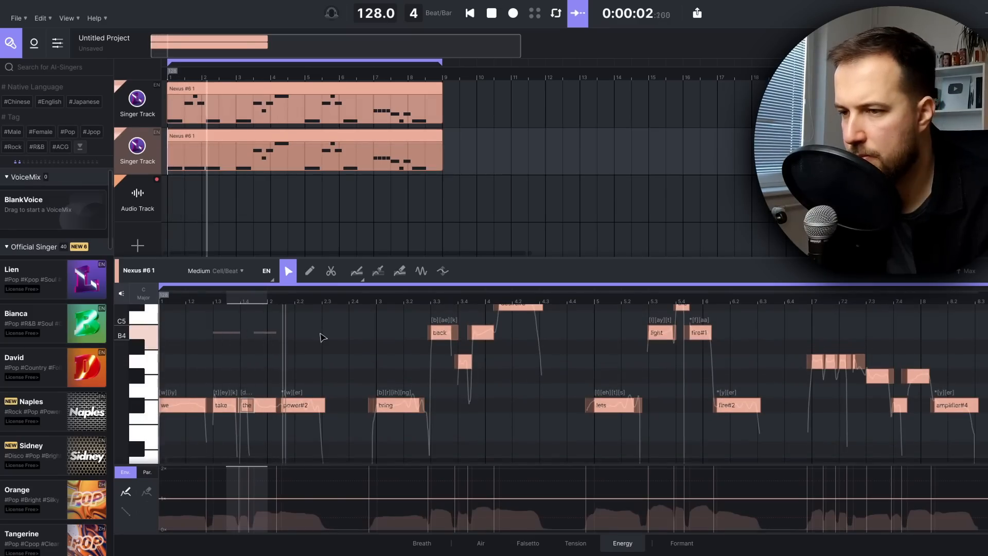
key(space)
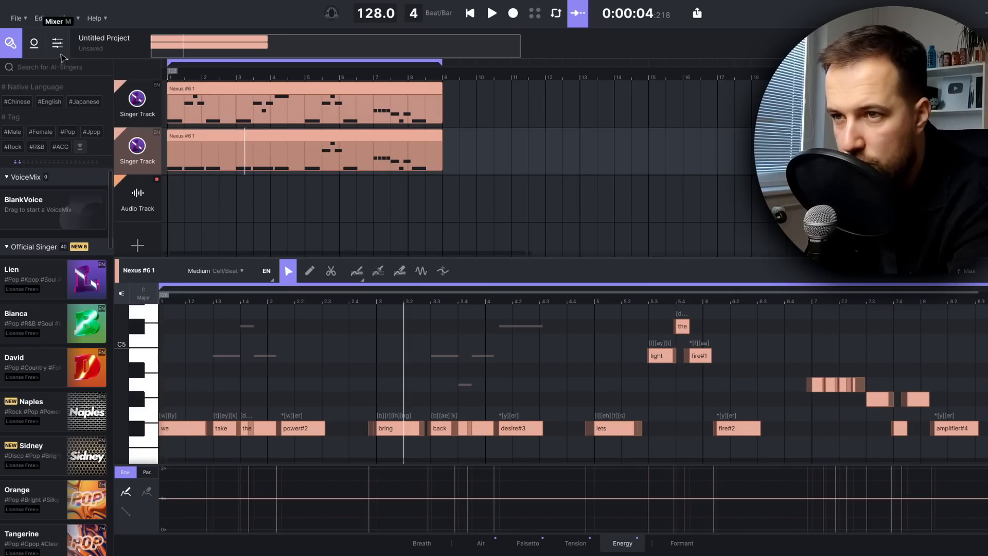
Adjust the duplicated singer track in the mixer, assign the singer Bianca to it and play back both voices together
click(58, 51)
drag(325, 151, 305, 155)
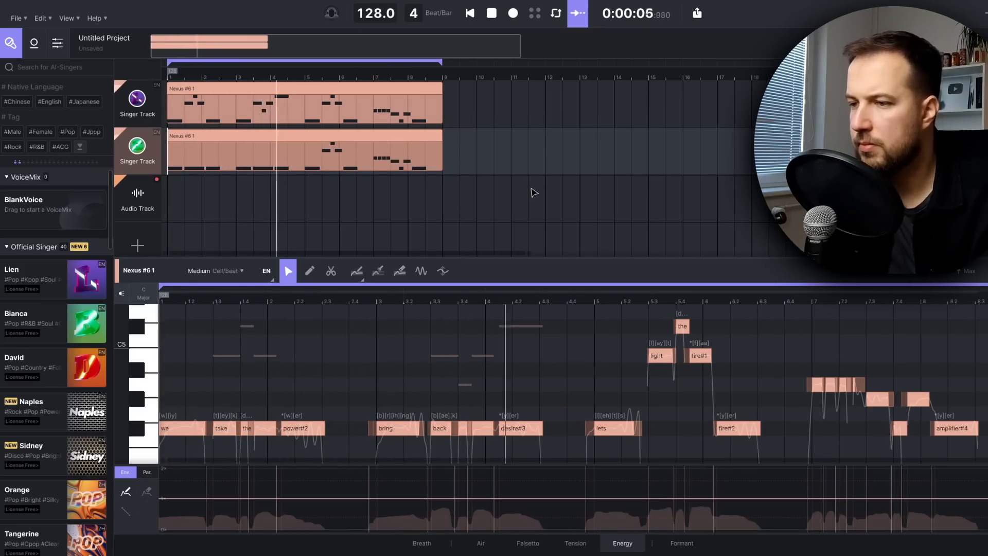
key(space)
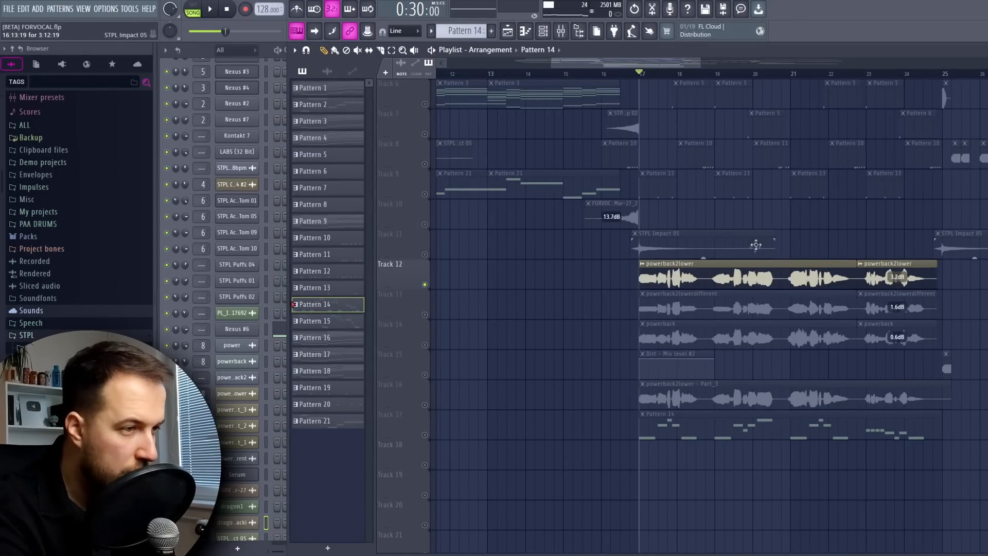
Switch to FL Studio and audition the soloed powerback2lower and powerback2lowerdifferent vocals on Tracks 12 and 13 from bar 17
key(space)
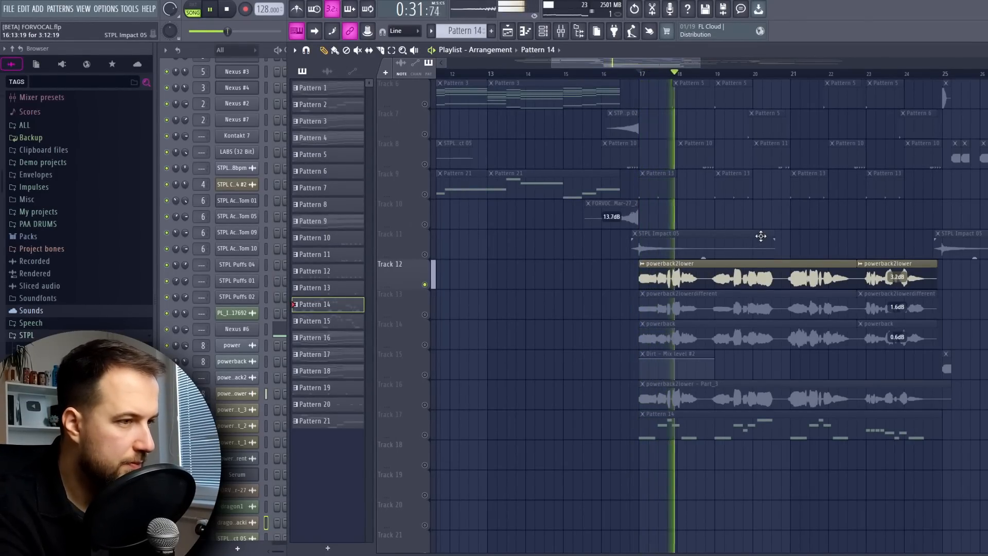
key(space)
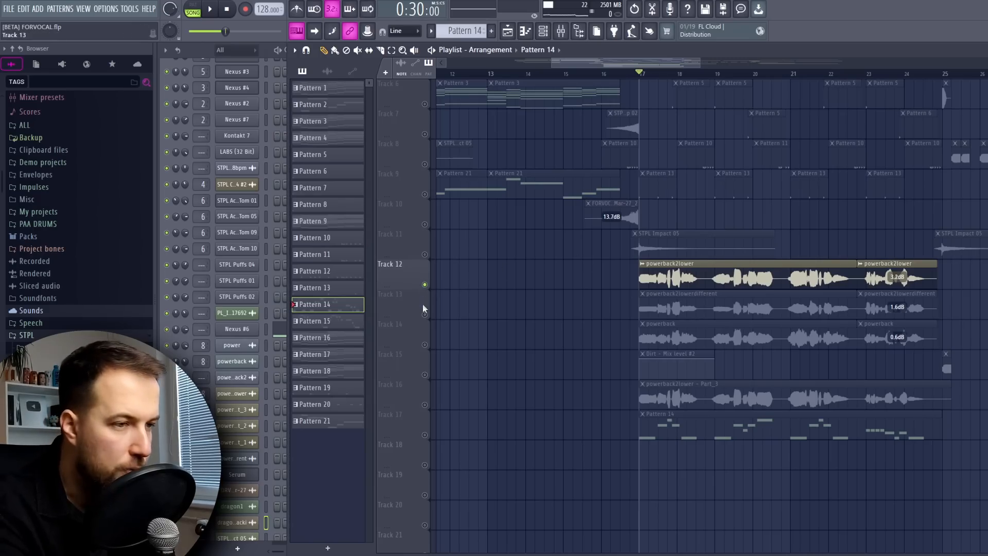
click(737, 294)
key(space)
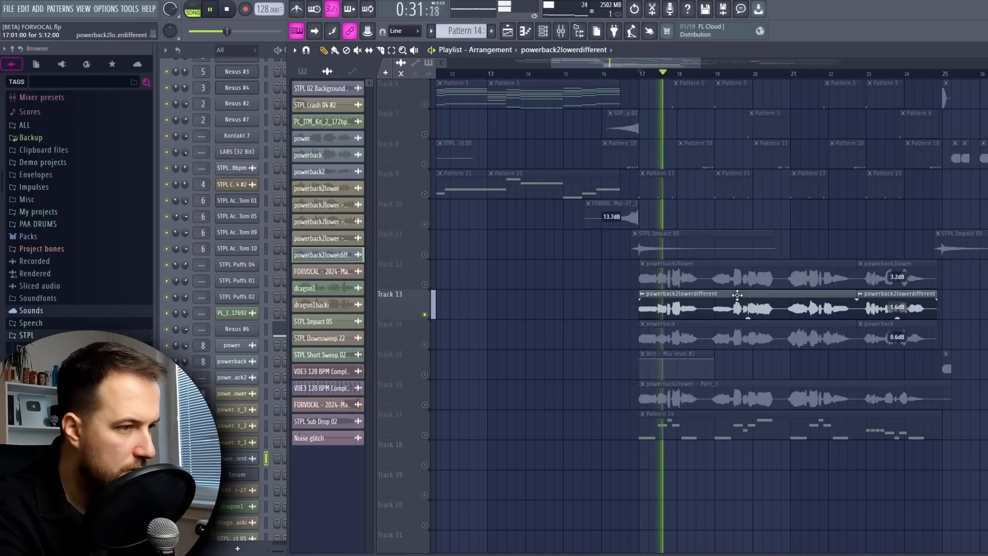
key(space)
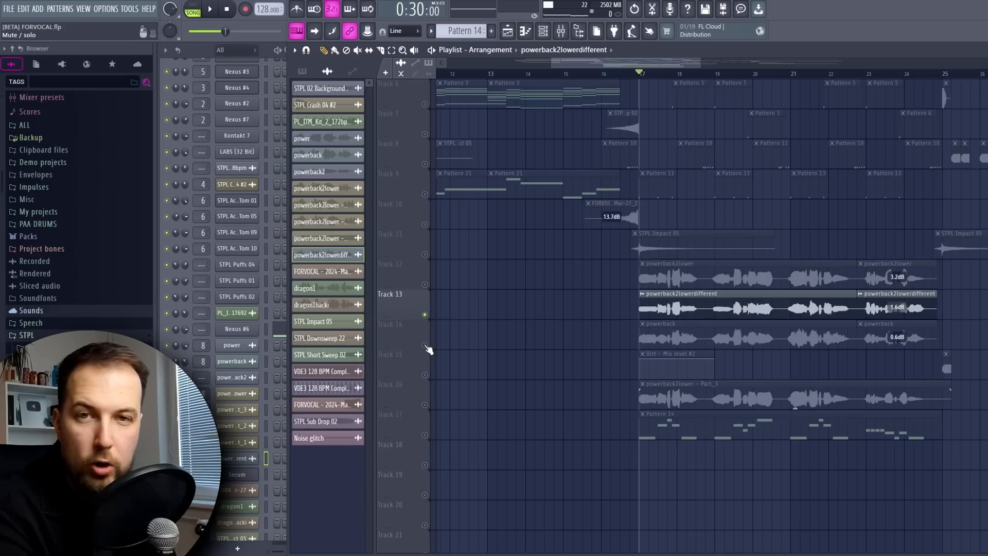
Solo the powerback vocal on Track 14 and audition it from bar 17
click(654, 344)
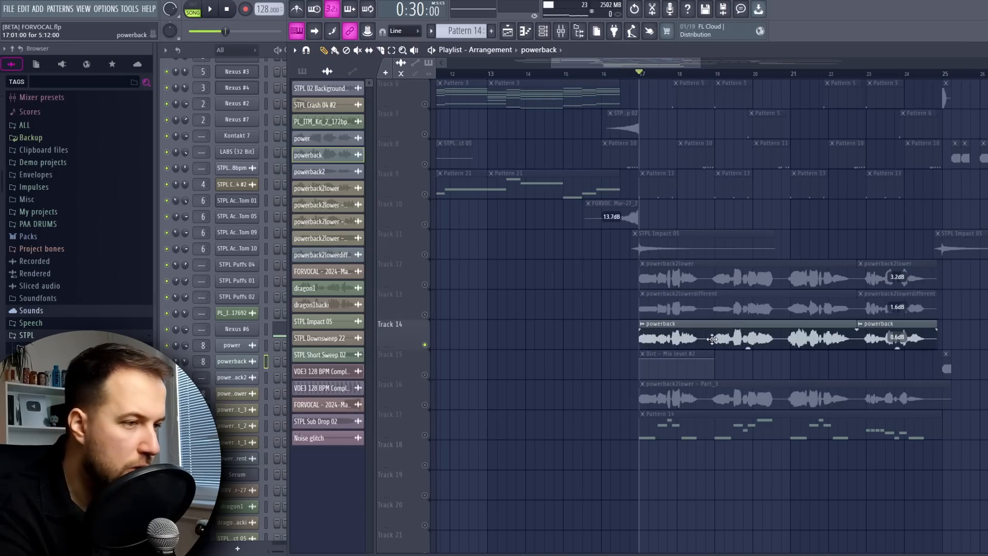
key(space)
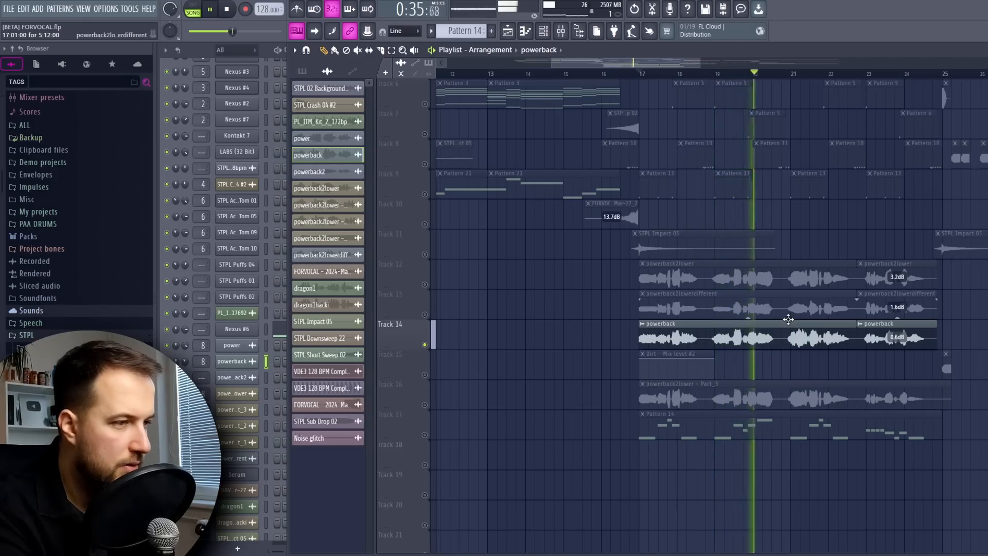
key(space)
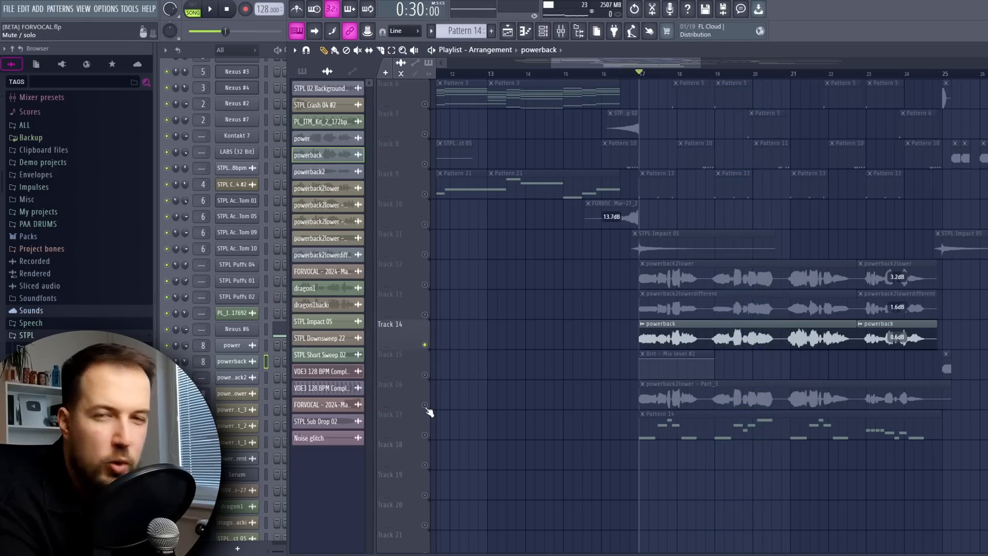
Inspect the Vocodex effect on the powerback2lower - Part_3 mixer track and audition Track 16 soloed from bar 17
click(721, 398)
click(561, 31)
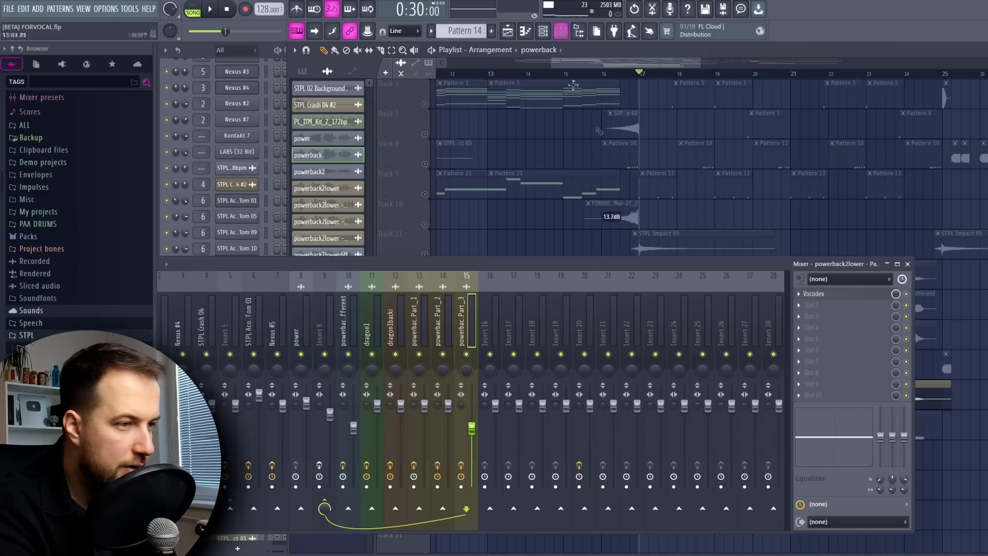
click(817, 294)
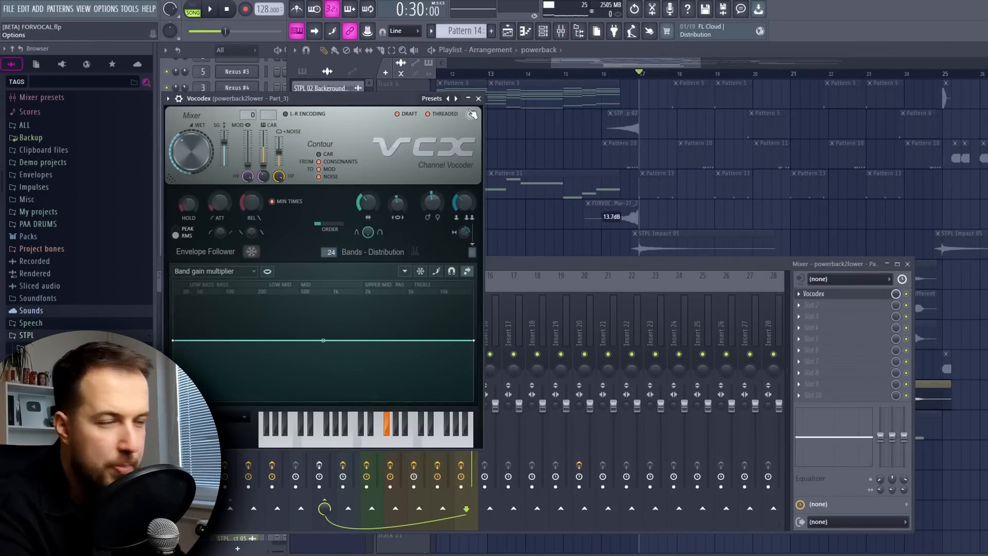
key(space)
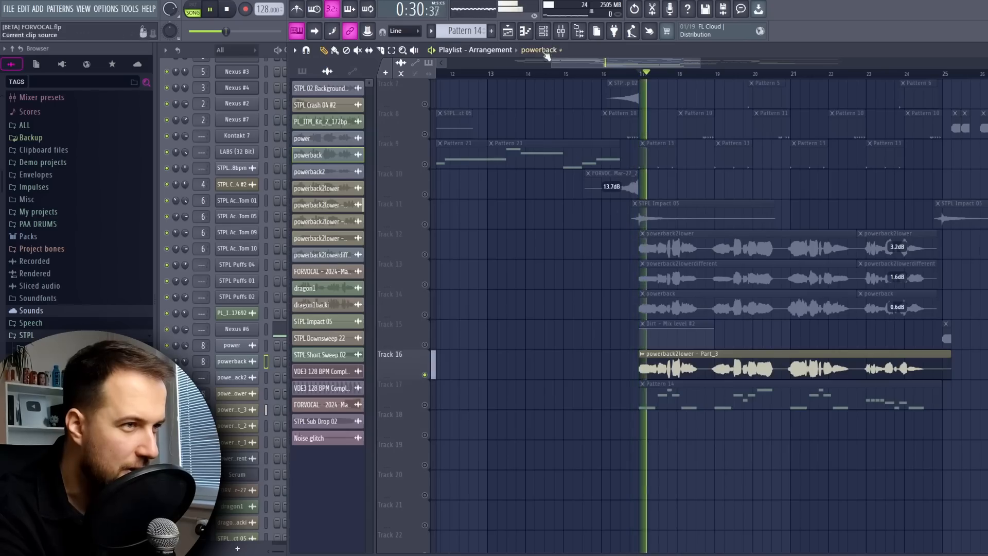
click(561, 31)
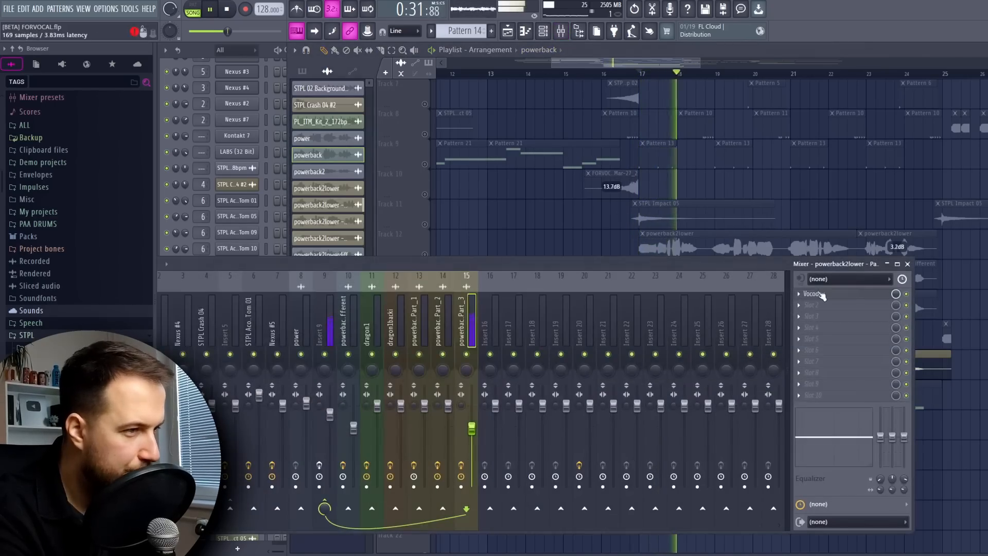
click(818, 294)
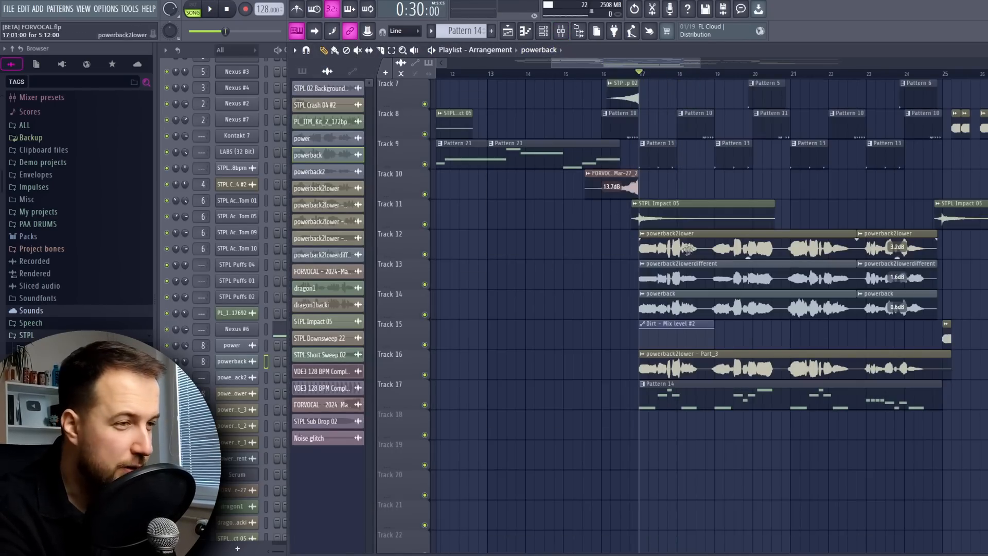
Solo powerback2lower on Track 12, inspect the Dirt effect on Insert 9 and audition the vocal from bar 17
right_click(425, 255)
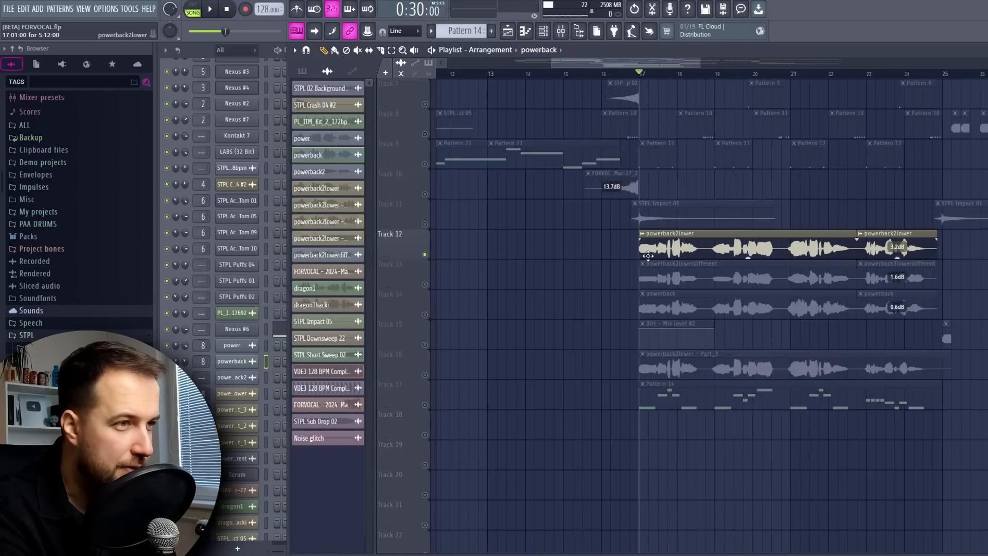
click(561, 31)
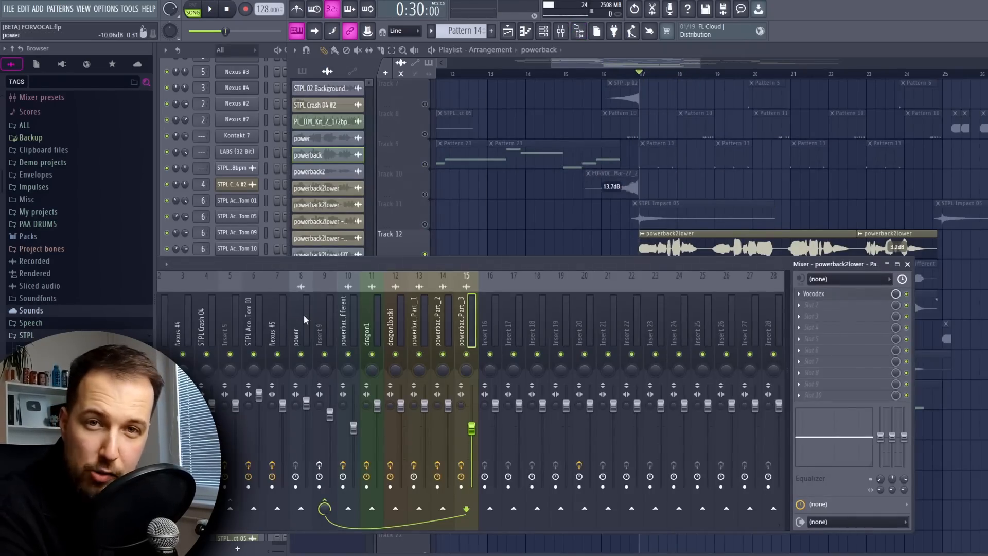
click(318, 317)
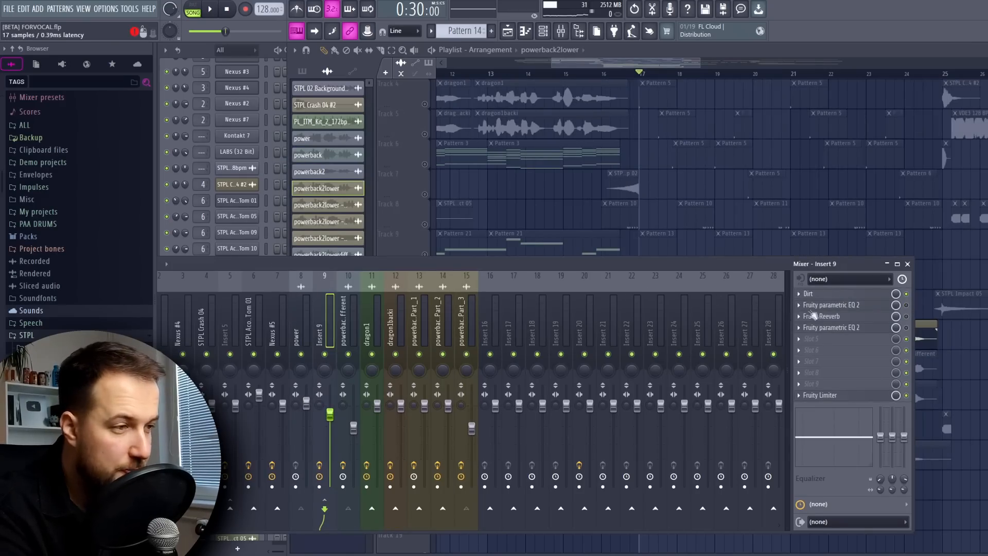
click(808, 294)
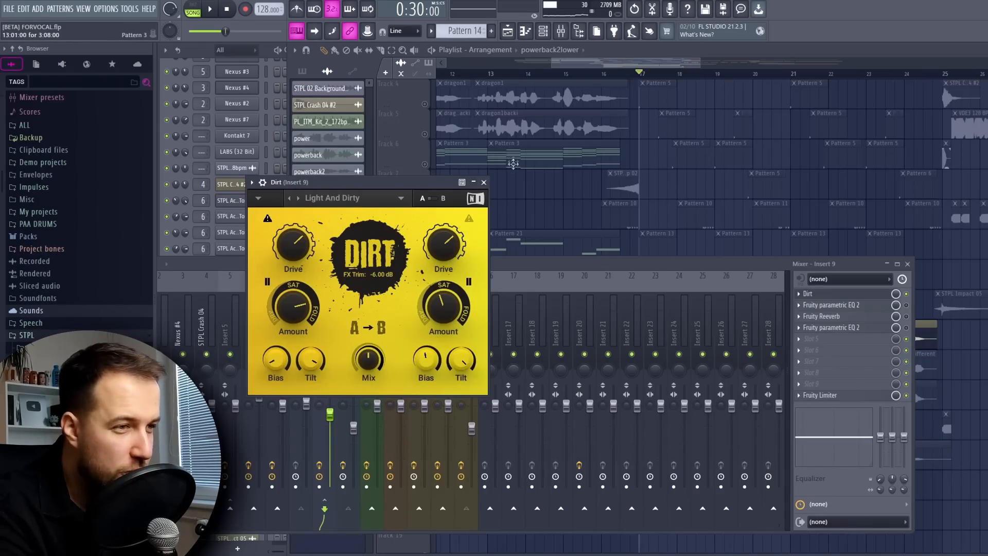
click(485, 182)
key(space)
scroll(718, 164, down, 4)
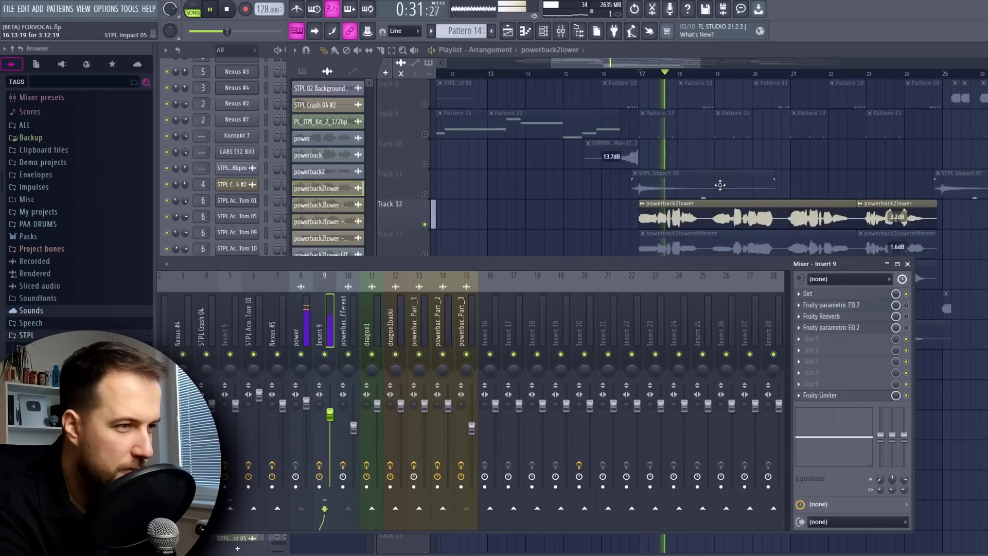
key(space)
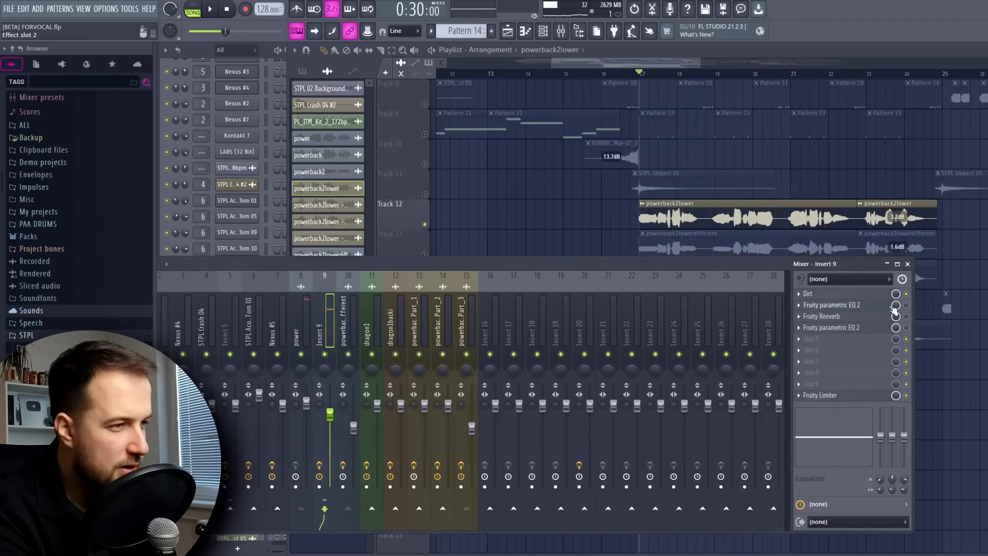
Enable the first Fruity parametric EQ 2 and the Fruity Reeverb on Insert 9 in turn, viewing and auditioning each
click(869, 305)
key(space)
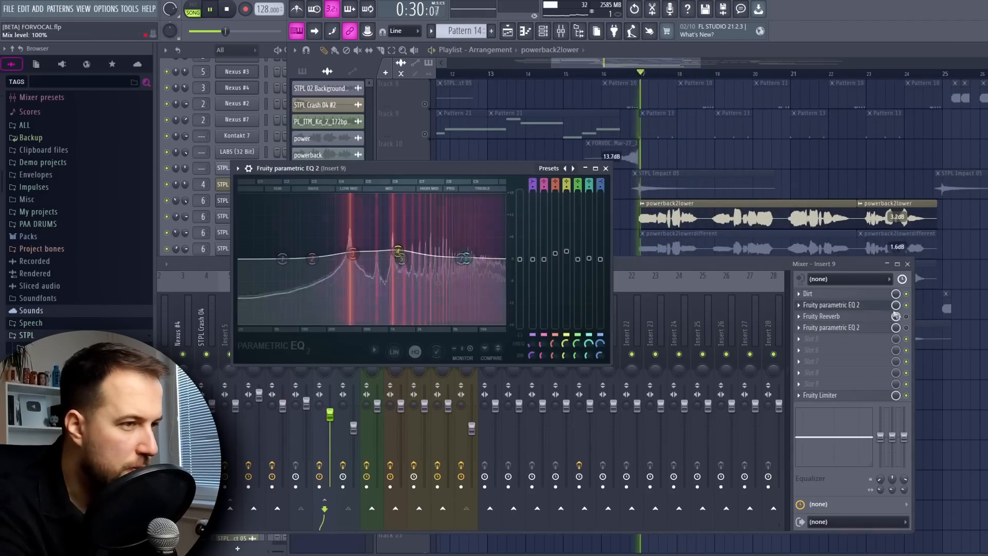
click(609, 168)
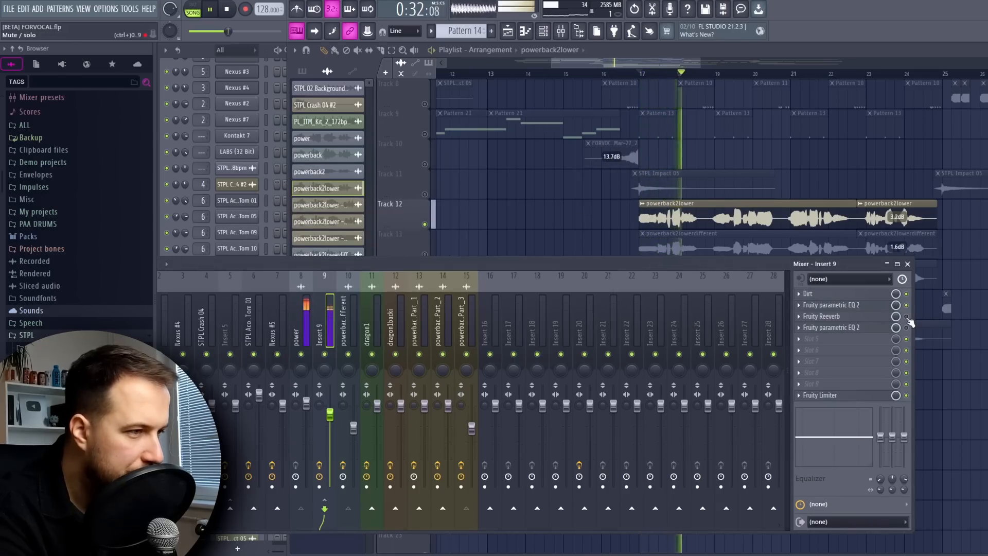
key(space)
click(874, 316)
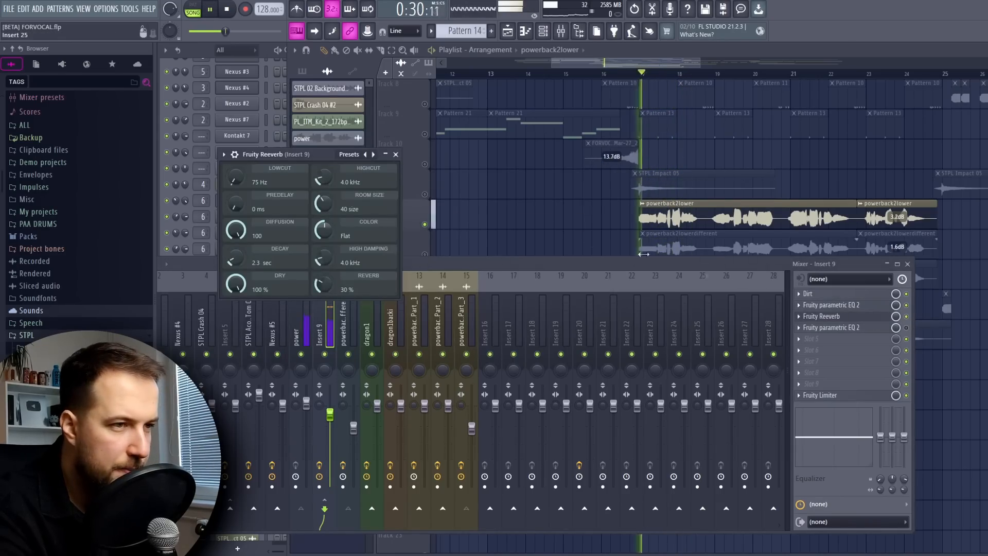
click(395, 155)
key(space)
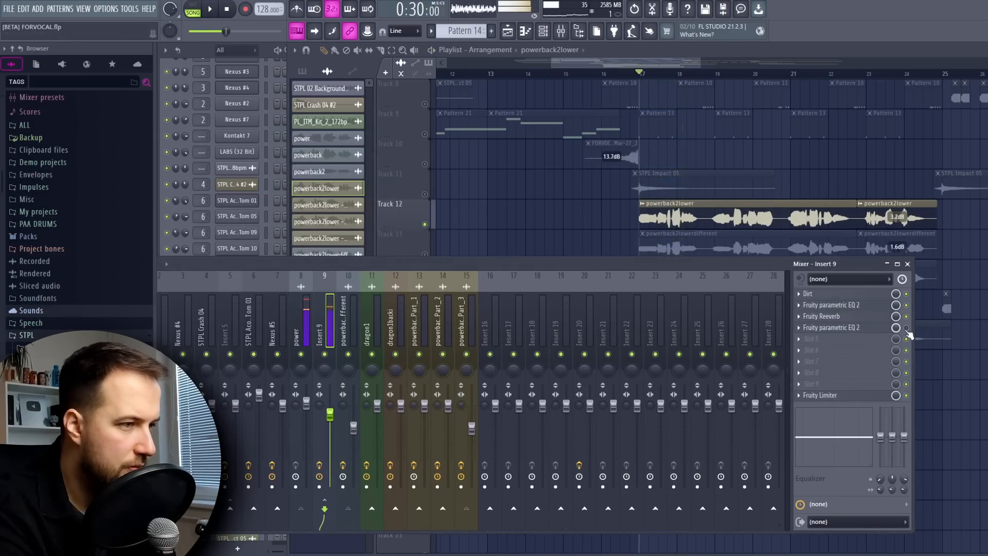
Enable the second Fruity parametric EQ 2 on Insert 9, view its curve, audition the vocal and close the mixer
click(874, 328)
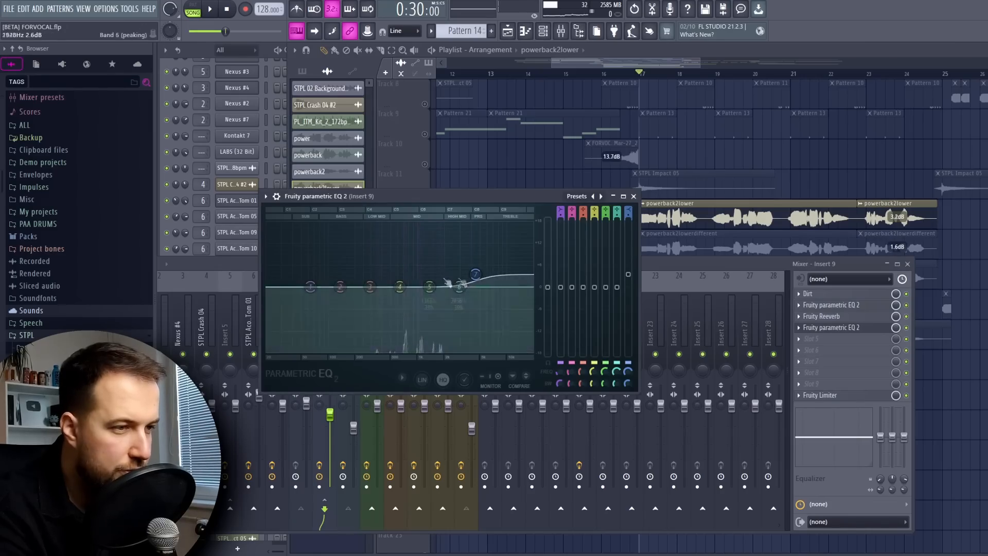
key(space)
click(633, 196)
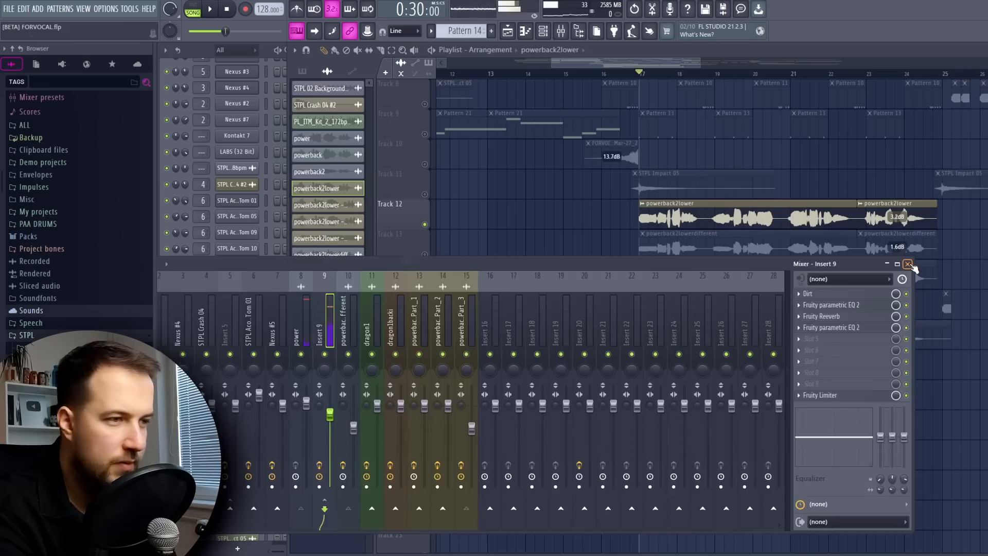
click(908, 264)
Solo powerback2lowerdifferent on Track 13, inspect its Fruity Stereo Shaper and audition the vocal from bar 17
right_click(425, 254)
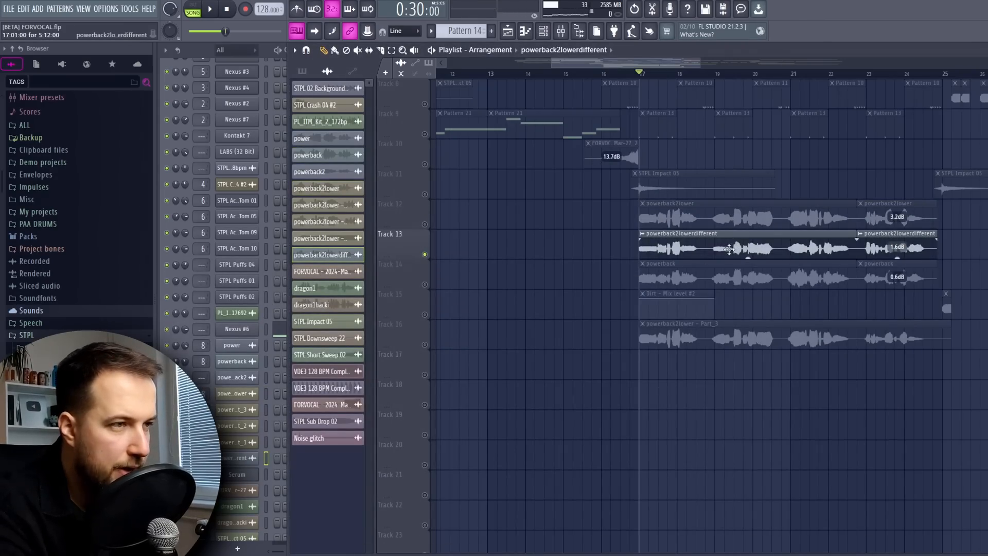
click(560, 31)
click(856, 296)
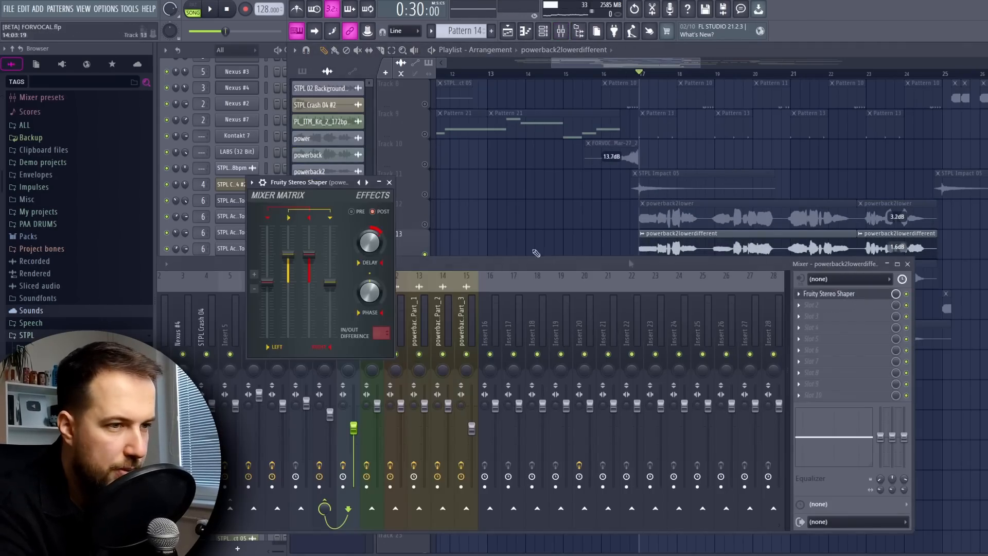
click(389, 182)
key(space)
scroll(710, 209, down, 2)
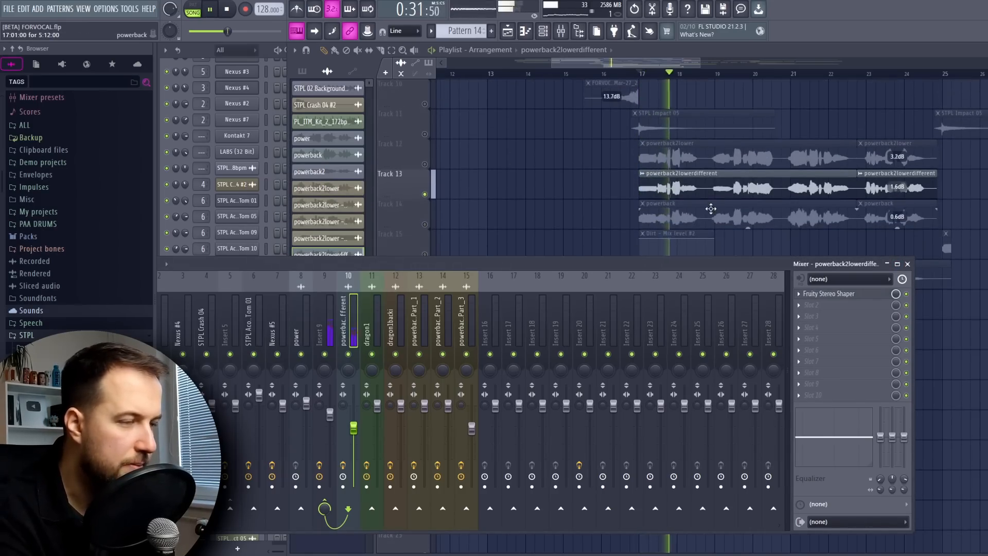
key(space)
Solo powerback on Track 14, check its audio clip settings and audition it from bar 17
right_click(425, 224)
double_click(660, 204)
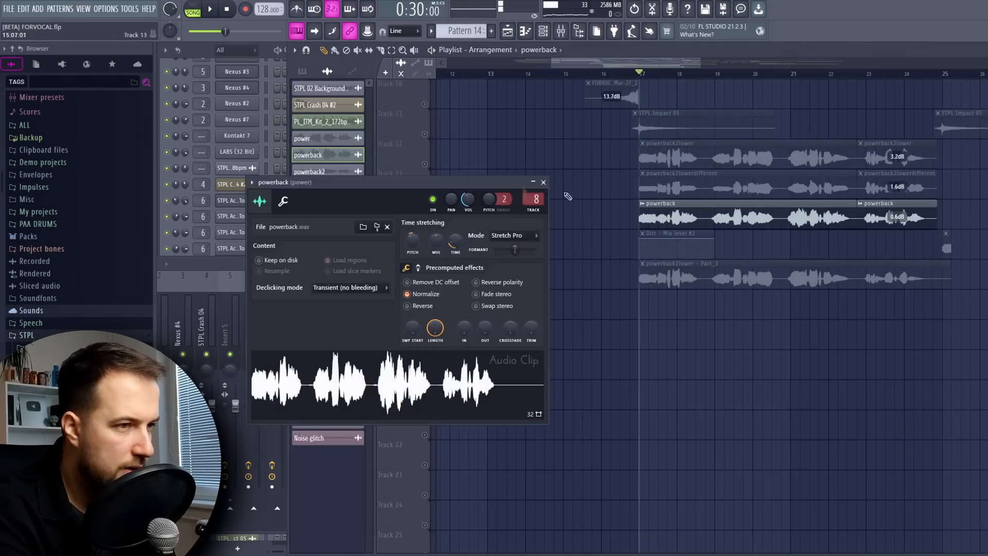
click(543, 183)
click(911, 265)
scroll(792, 265, up, 2)
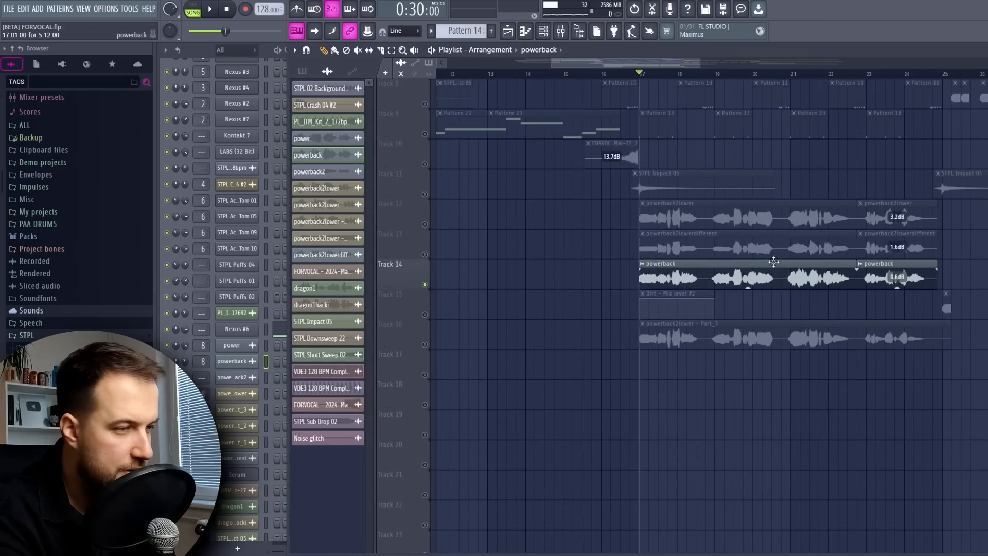
key(space)
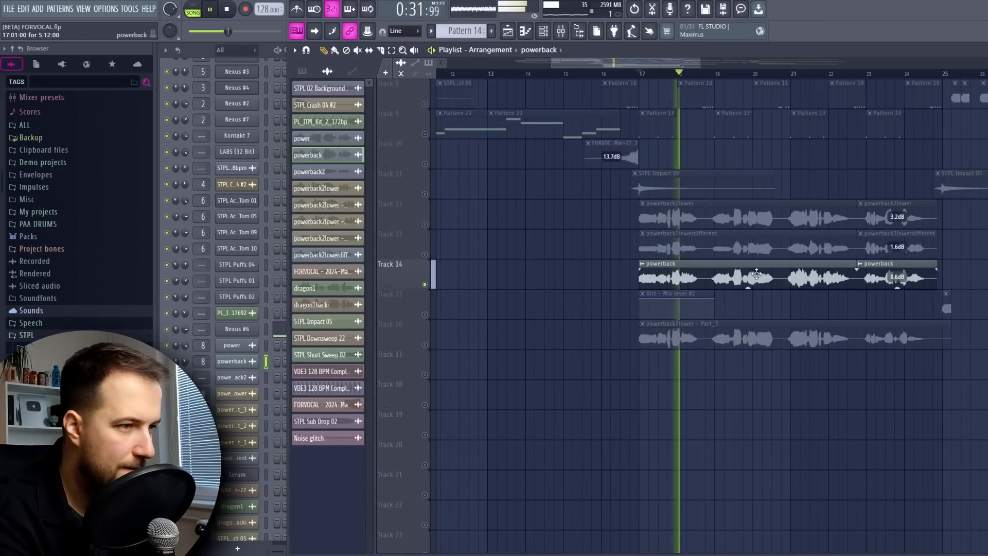
key(space)
Unmute Tracks 12, 13, 15 and 16 alongside Track 14 and audition the layered vocals from bar 17
click(425, 225)
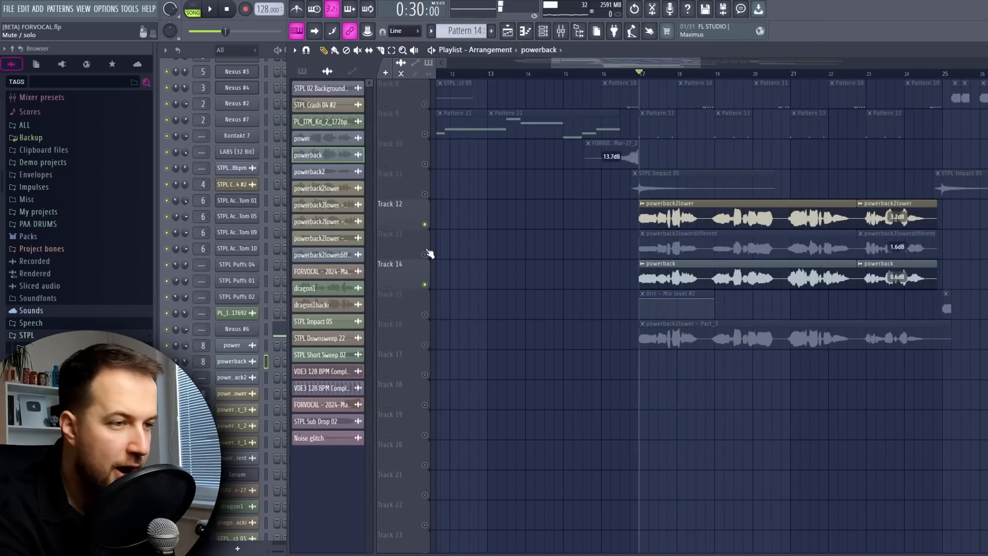
click(425, 254)
click(425, 345)
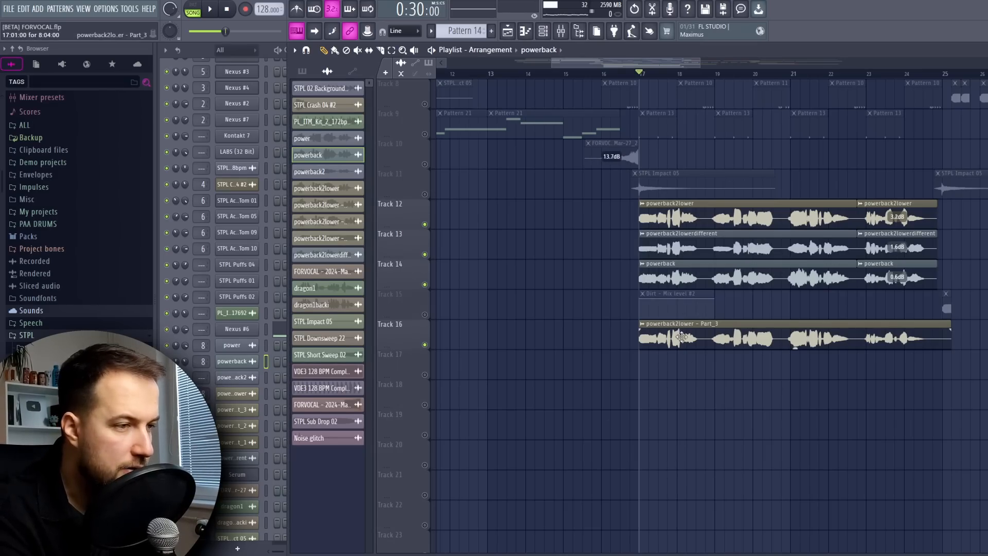
key(space)
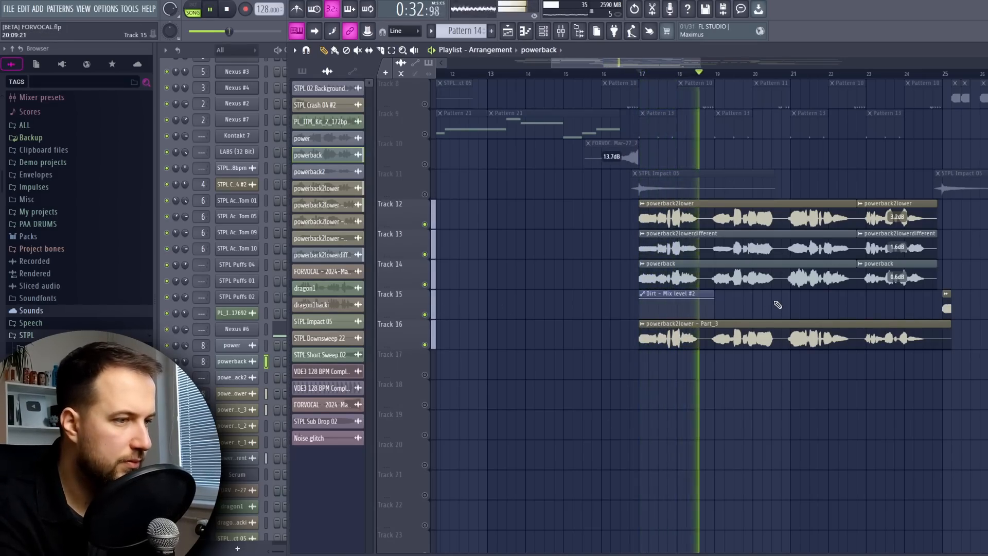
scroll(479, 270, up, 2)
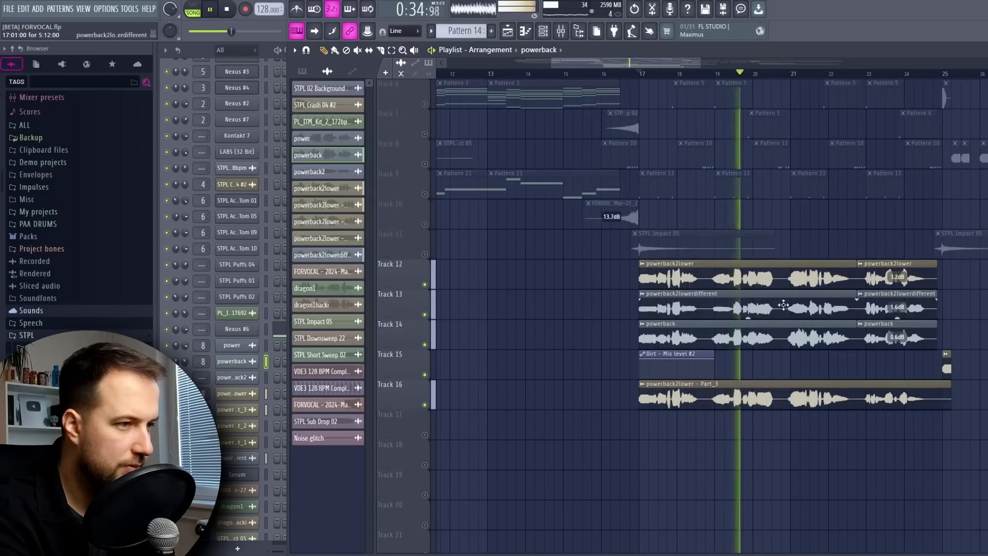
key(space)
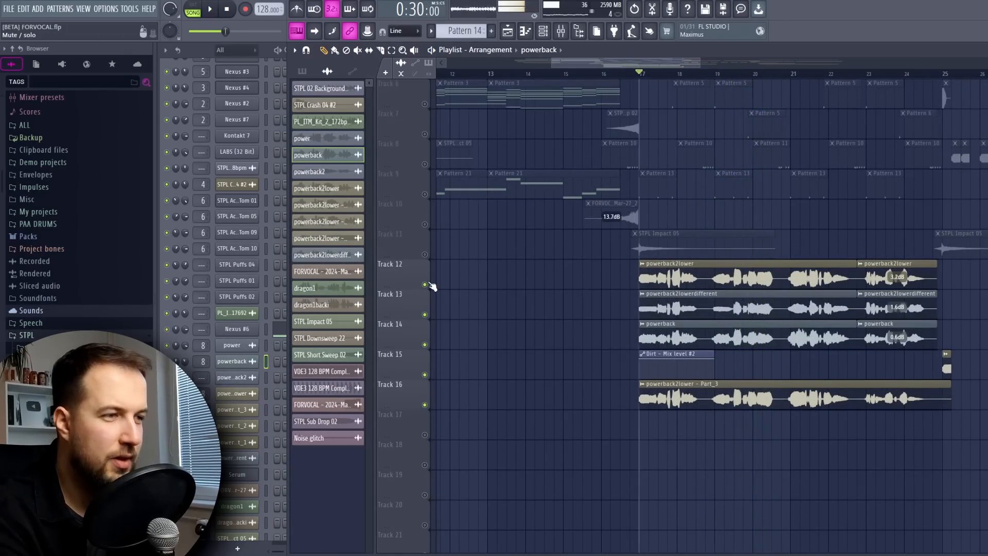
Unmute all playlist tracks and play the full arrangement with the layered vocals from bar 17
right_click(425, 284)
right_click(425, 284)
scroll(902, 278, up, 5)
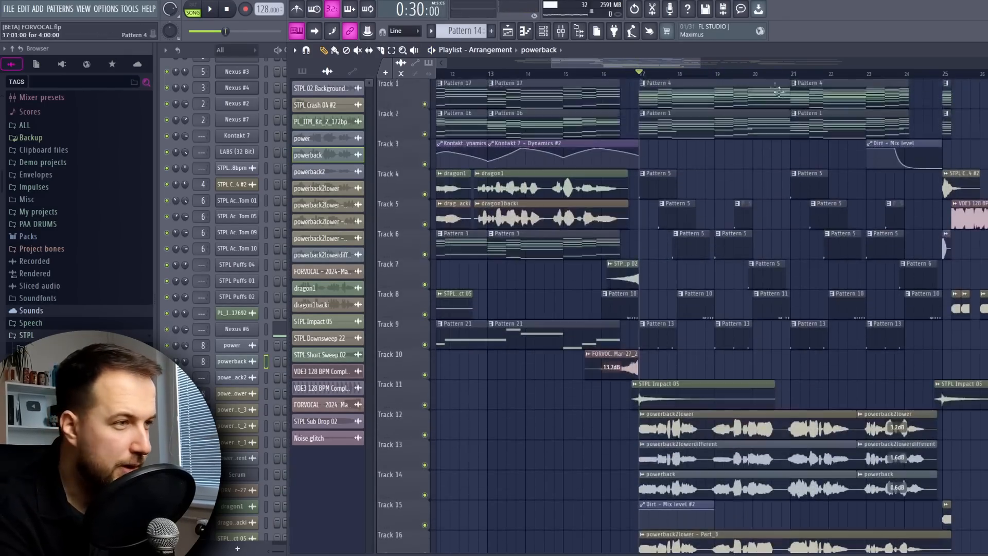
scroll(762, 81, down, 3)
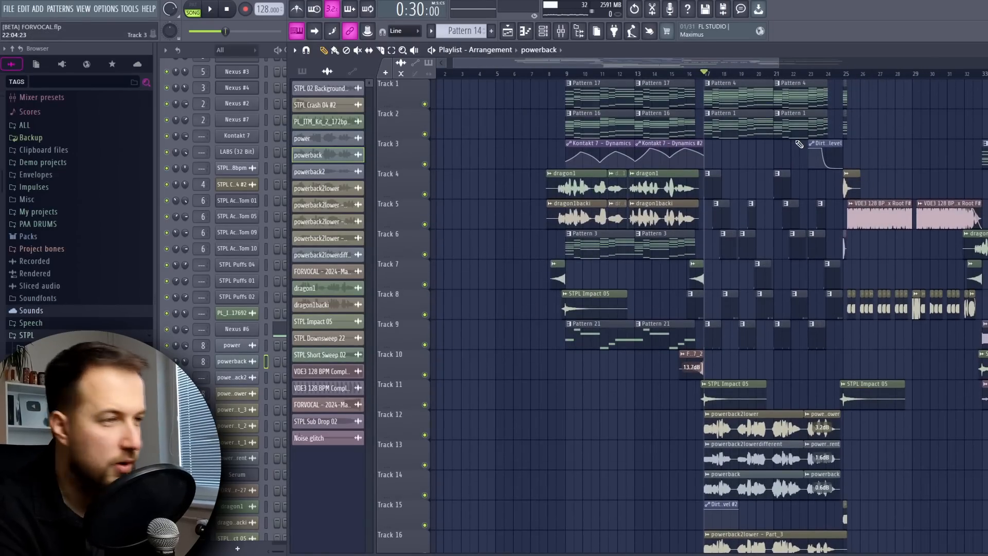
key(space)
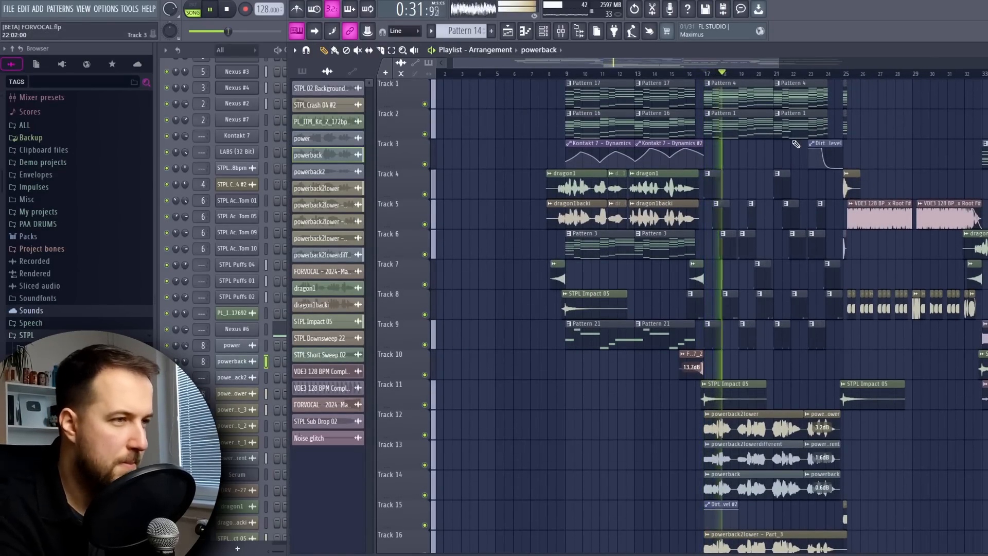
scroll(795, 144, down, 4)
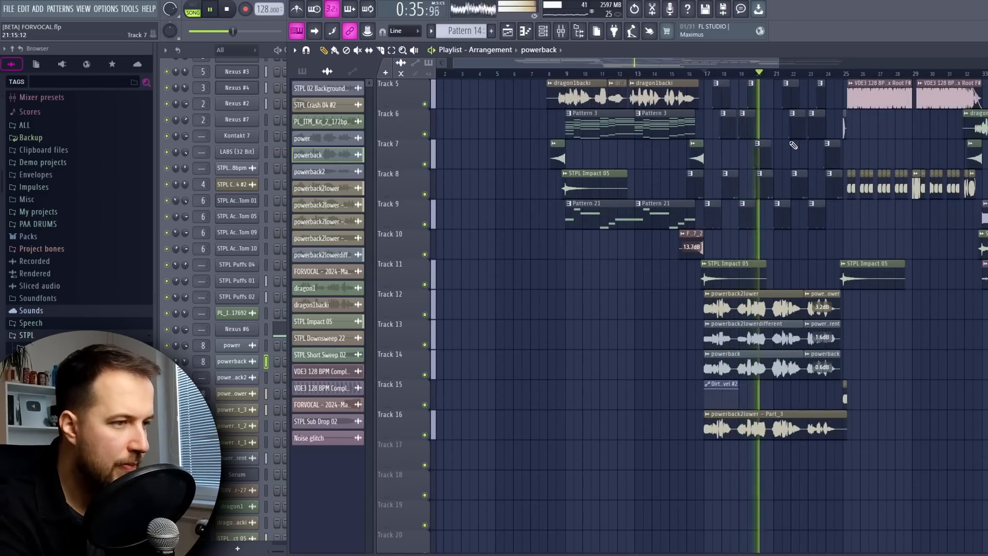
scroll(793, 146, up, 4)
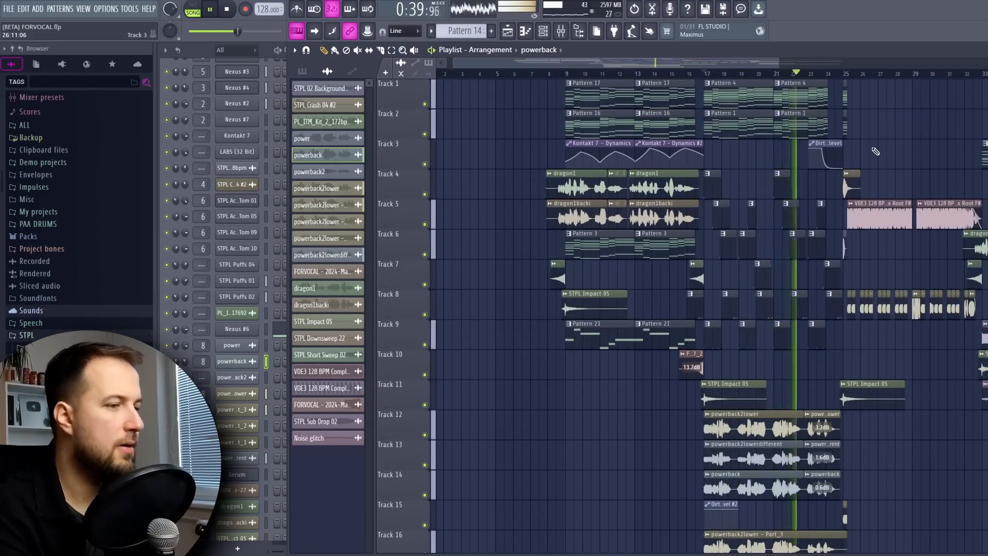
scroll(875, 151, down, 1)
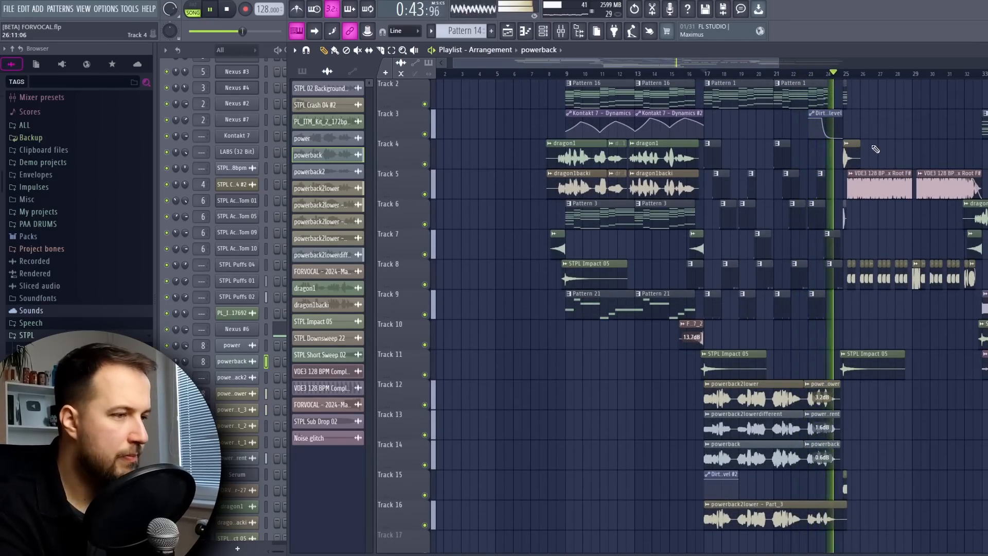
key(space)
scroll(761, 164, up, 1)
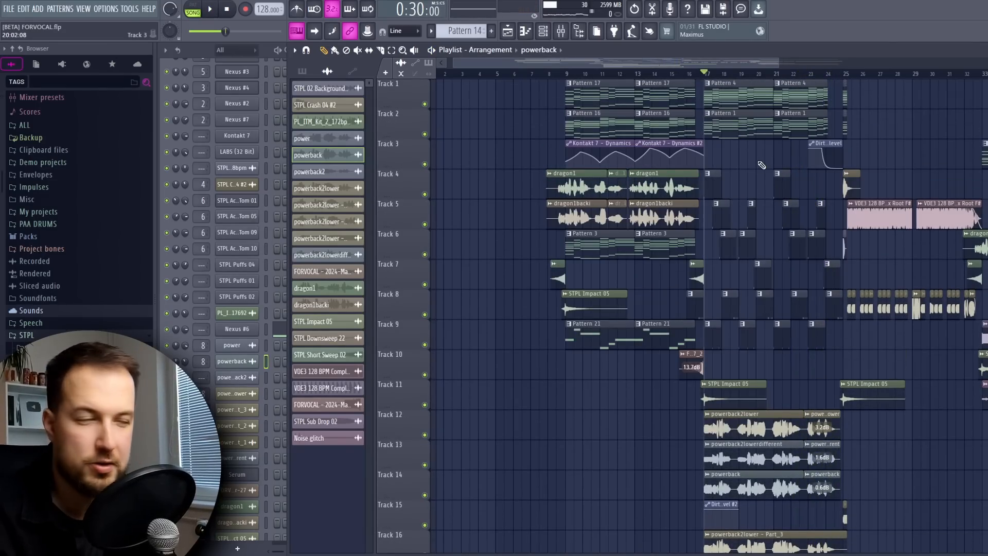